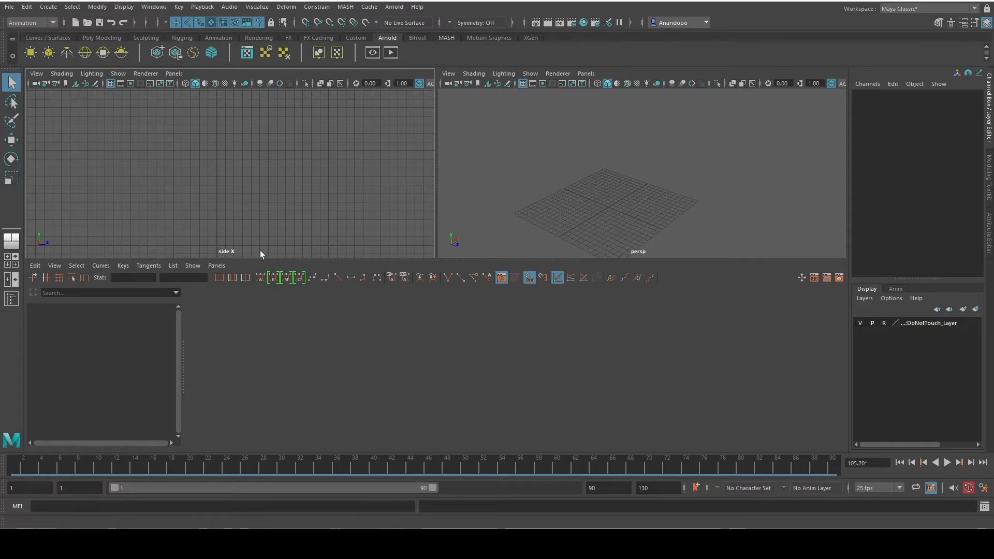
Set the animation range to frames 101–150, check the playback speed in the Time Slider preferences and save them.
left_click_drag(459, 259, 461, 299)
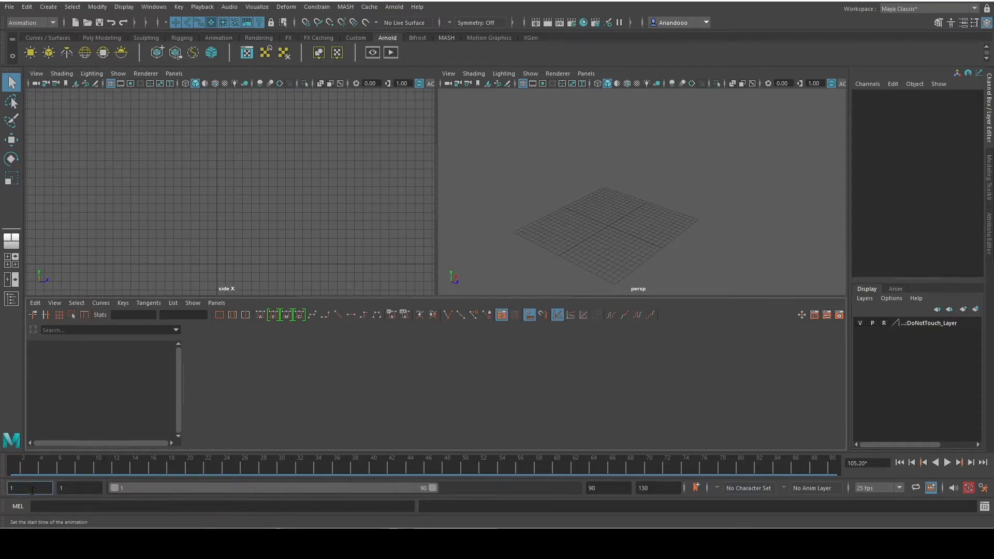
type("01")
key("Return")
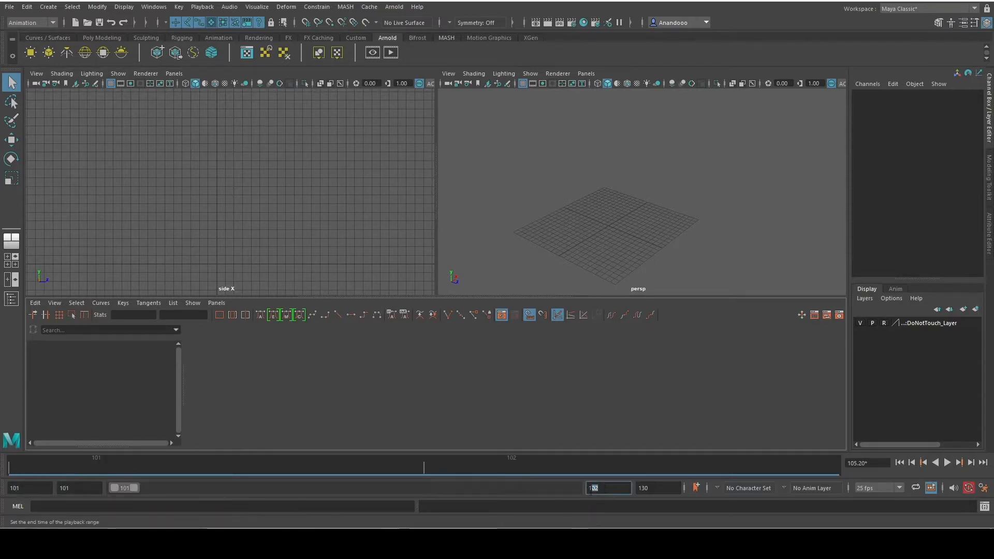
type("150")
key("Return")
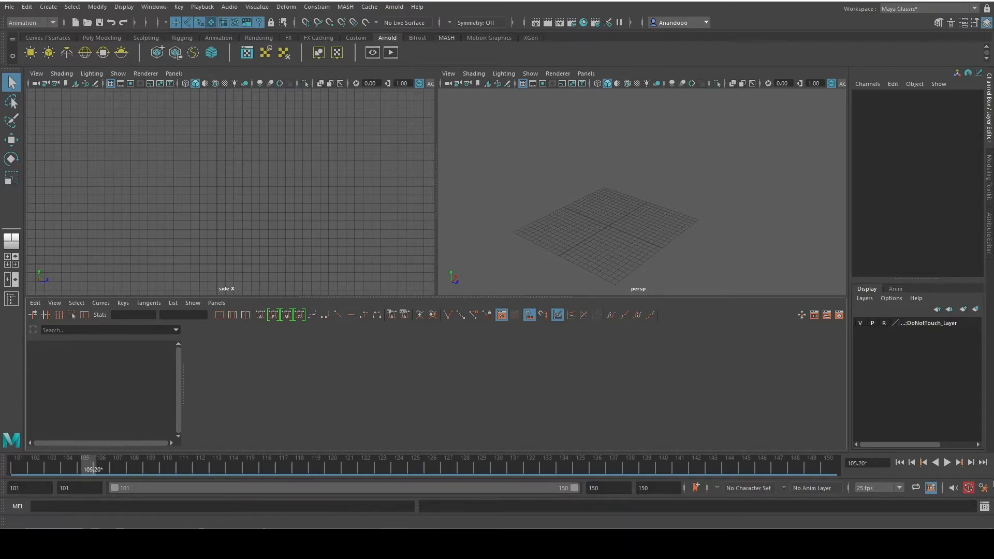
left_click(983, 488)
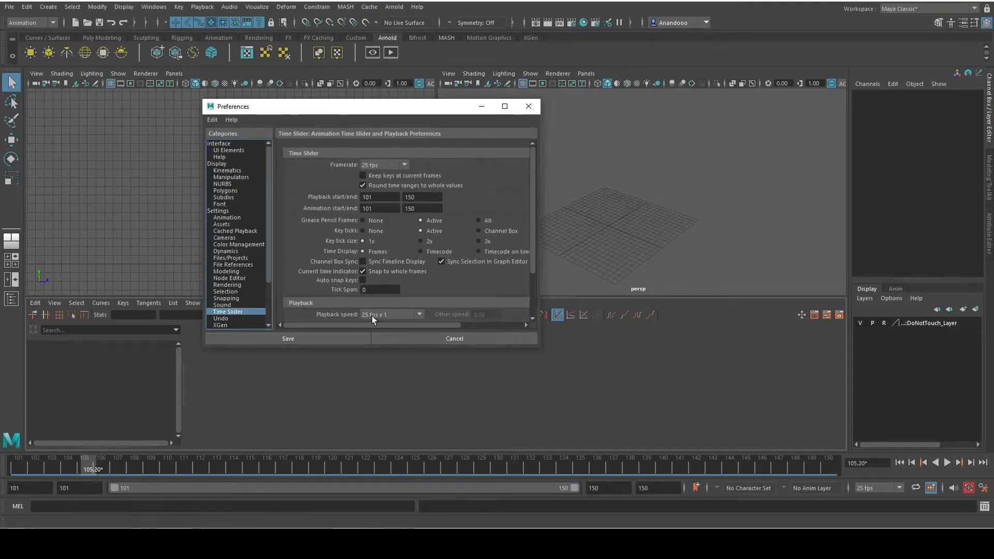
left_click(343, 339)
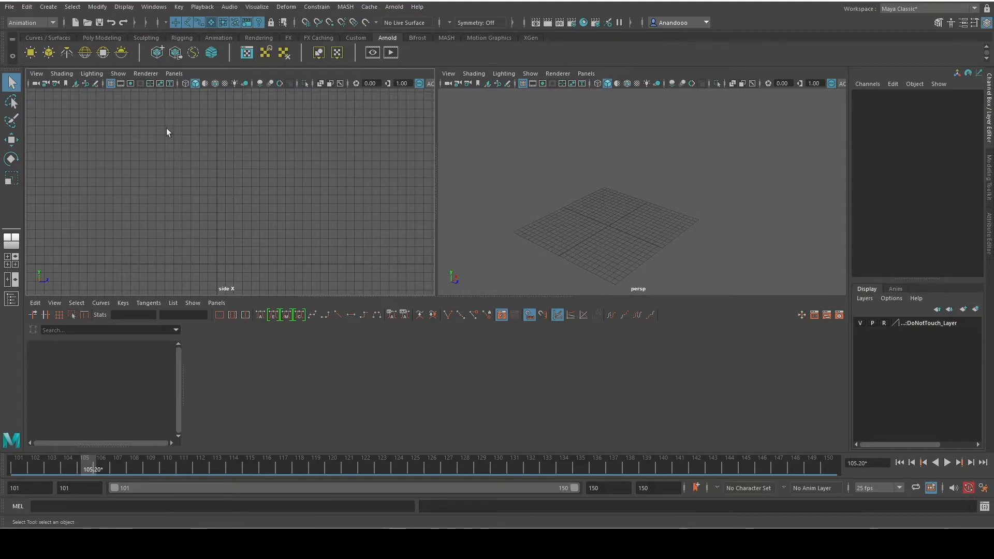
Start importing a file and browse to the Desktop's Animation, 3D Models, Pixo2_1 folder.
left_click(9, 7)
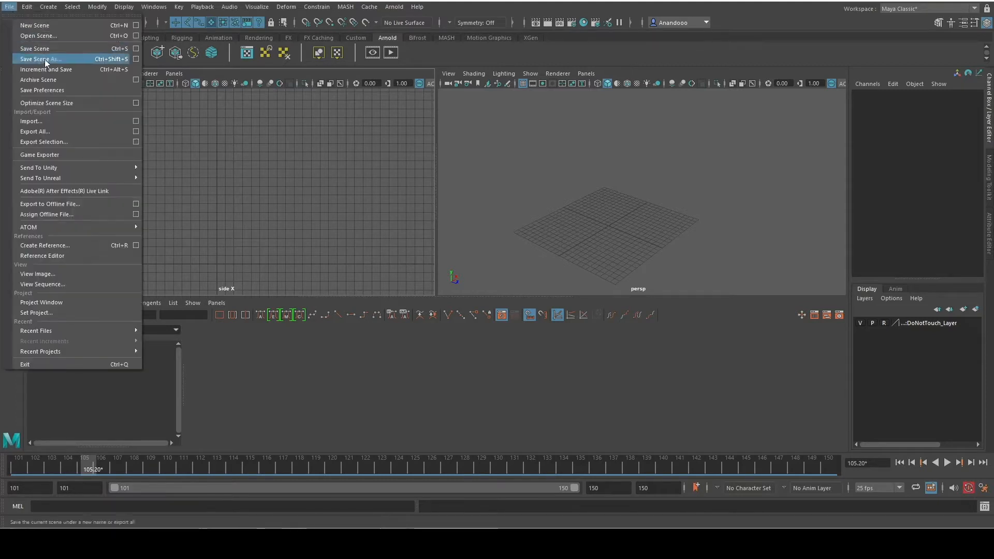
key("Escape")
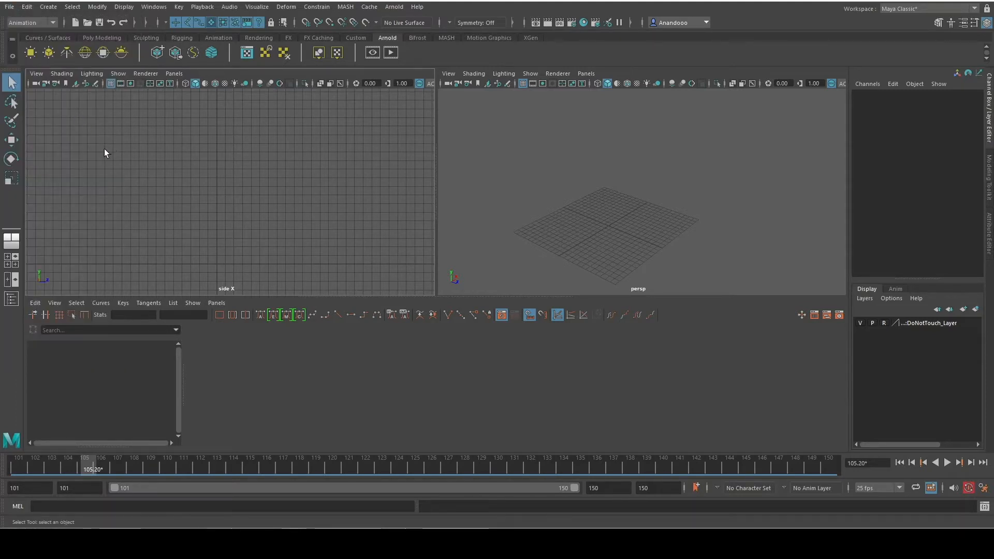
left_click(8, 8)
left_click(58, 121)
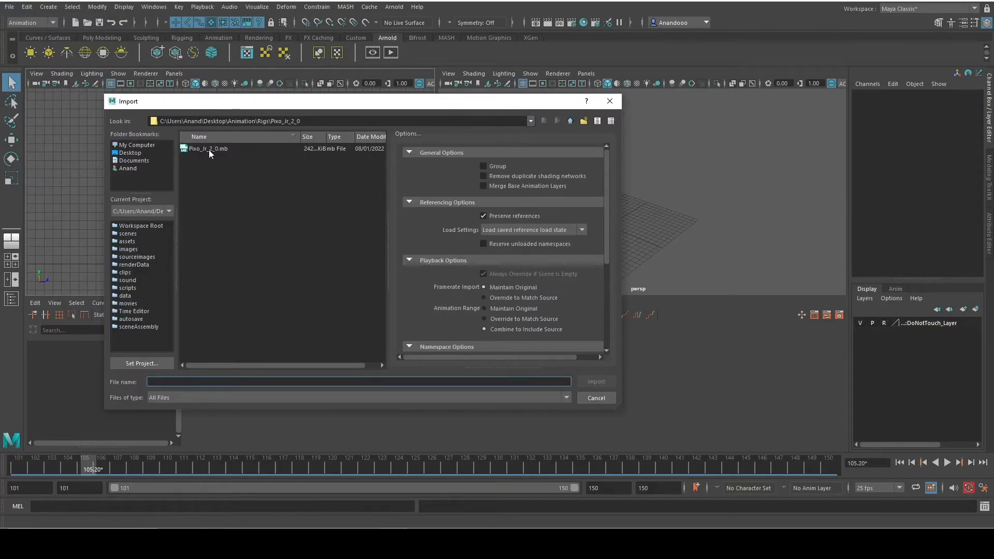
left_click(141, 153)
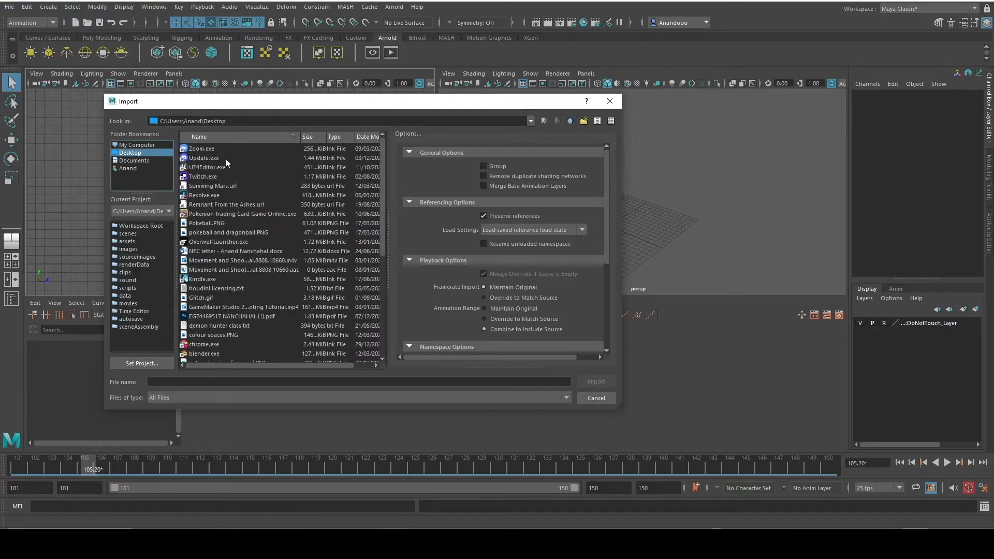
scroll(218, 249, "down", 3)
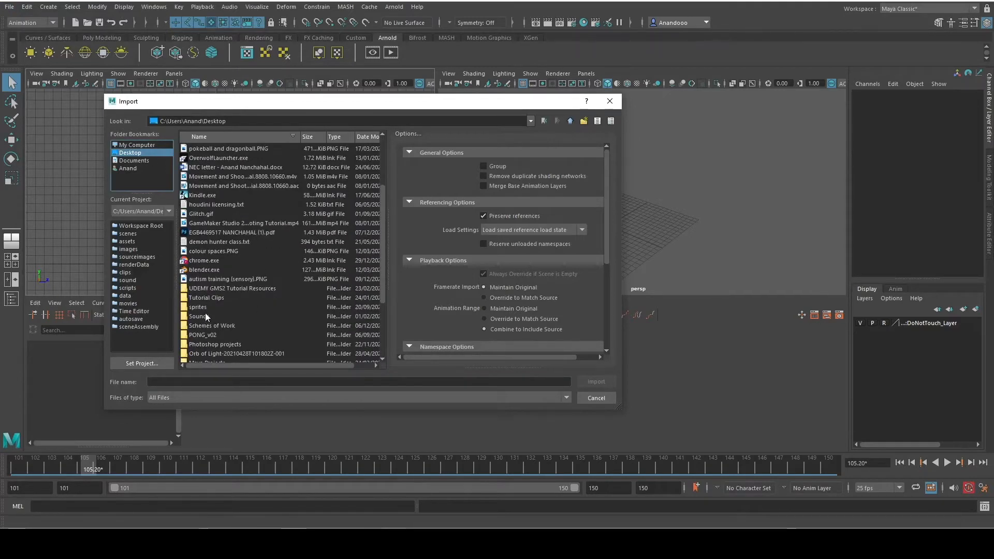
scroll(240, 306, "down", 3)
double_click(209, 344)
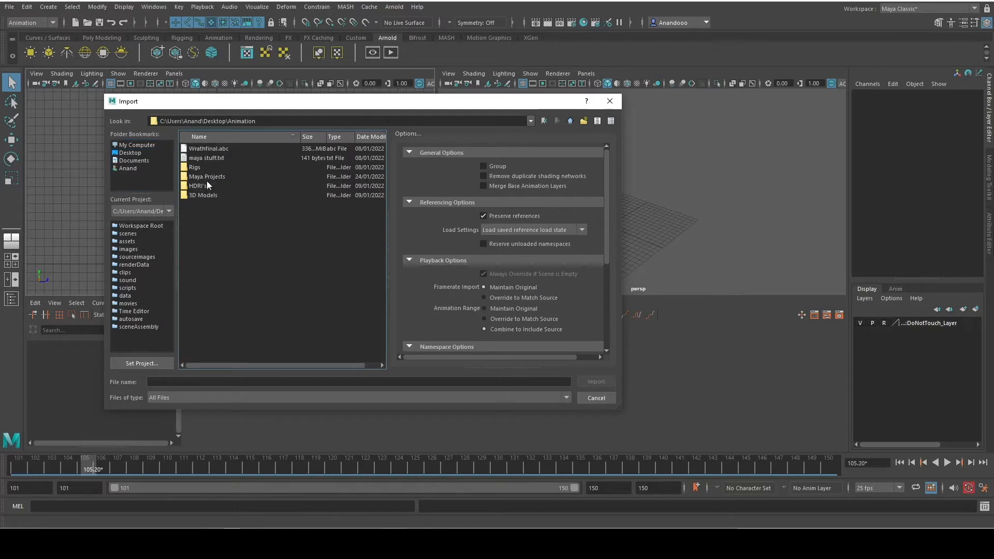
double_click(204, 195)
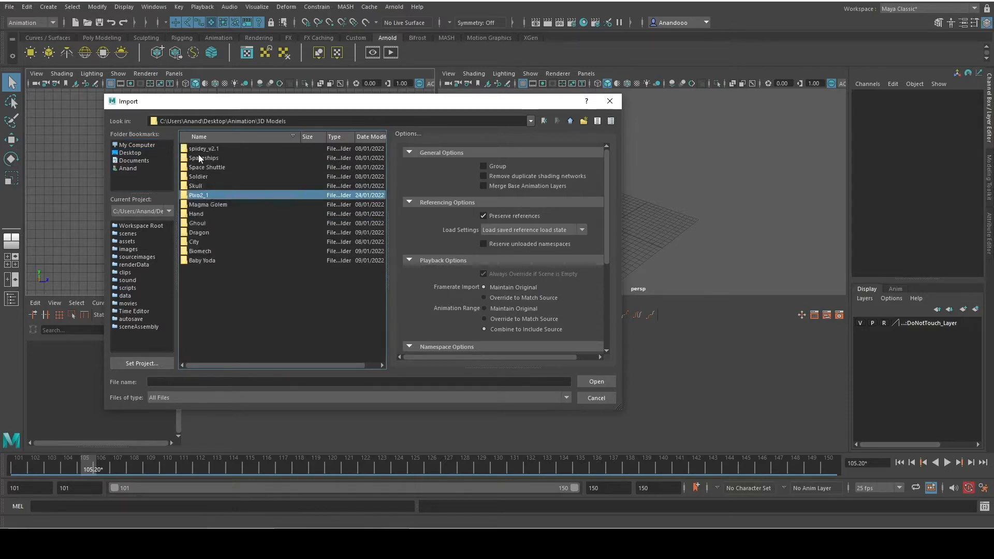
double_click(218, 196)
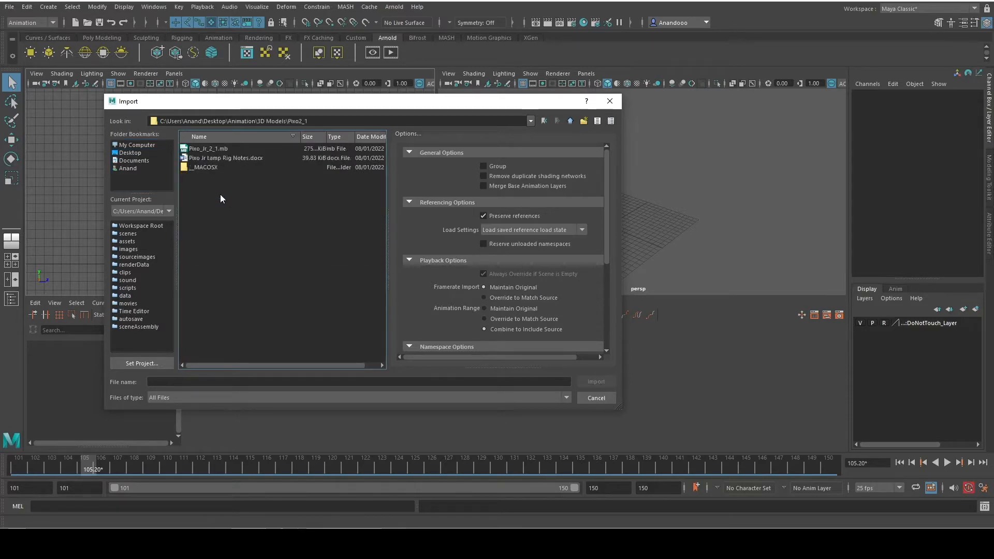
Import the lamp rig file Pixo_Jr_2_1.mb into the scene.
left_click(243, 161)
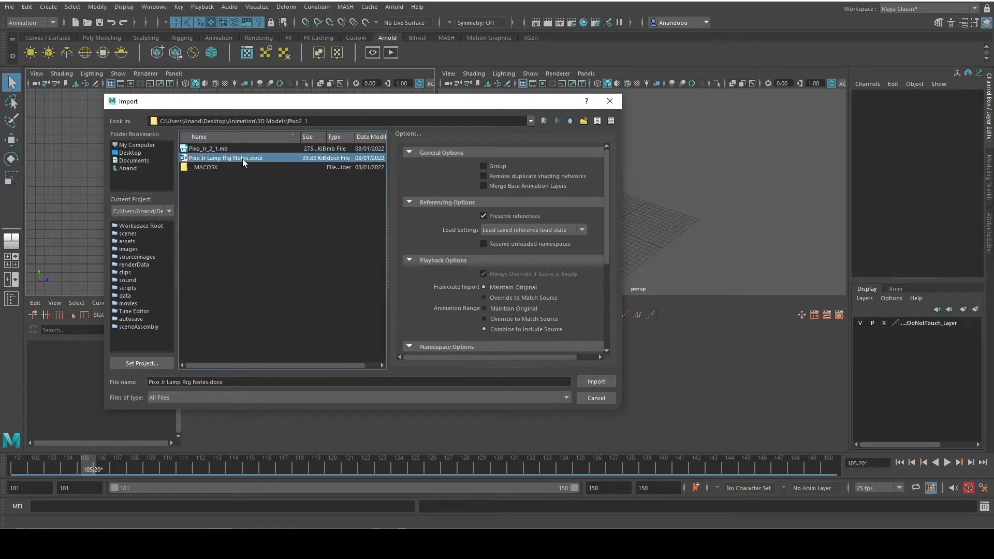
left_click(215, 150)
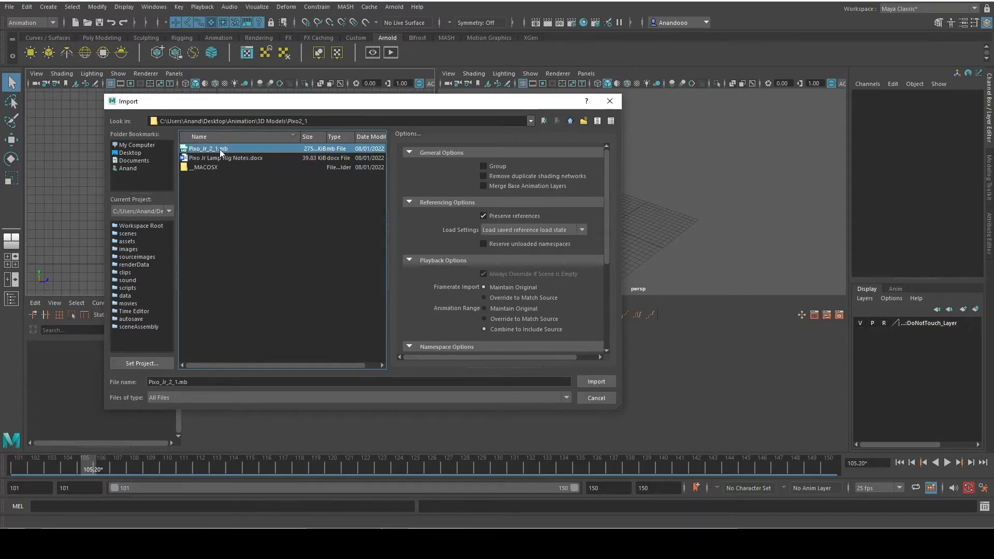
double_click(221, 152)
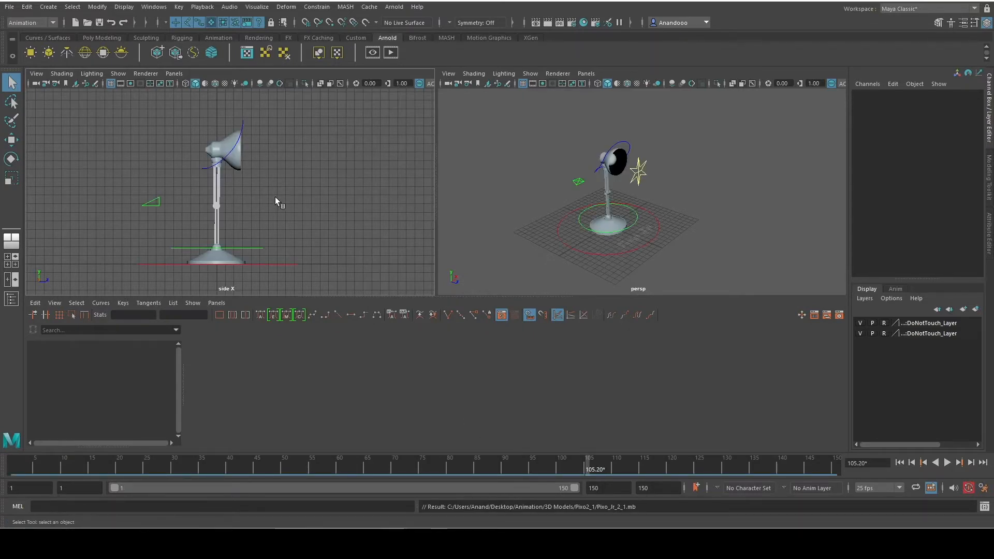
Examine the imported lamp rig in the side and perspective views, selecting its head and base controls.
left_click_drag(321, 202, 278, 217, "alt")
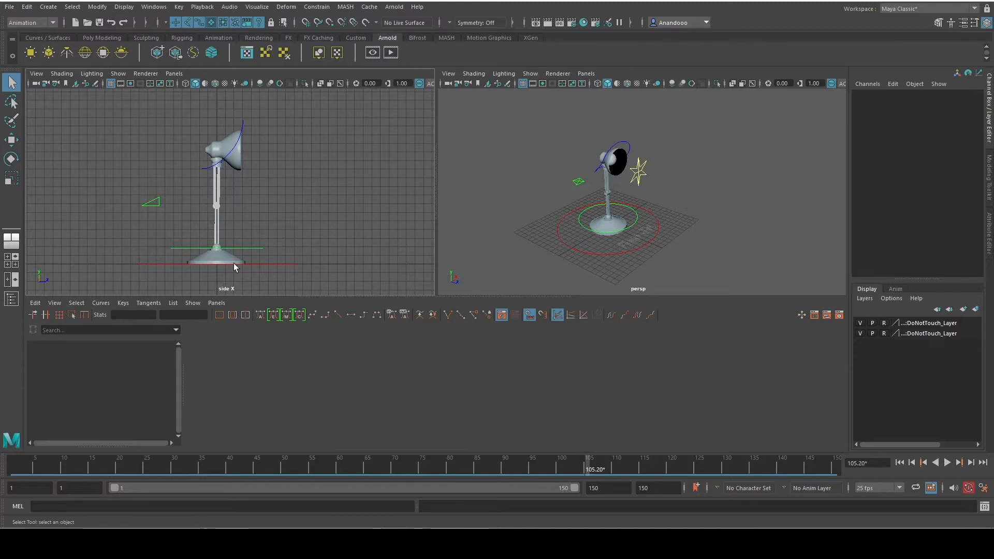
left_click_drag(699, 212, 623, 224, "alt")
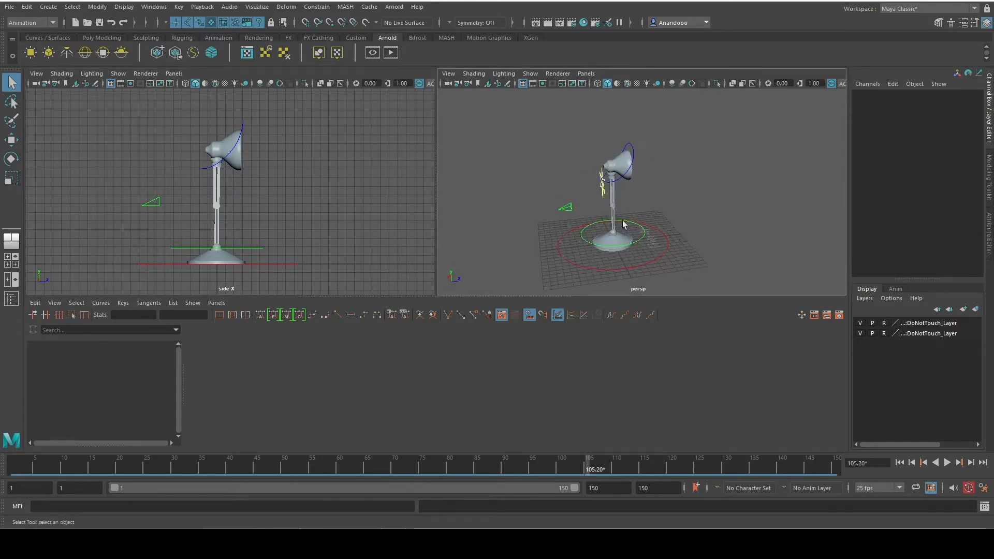
left_click(631, 150)
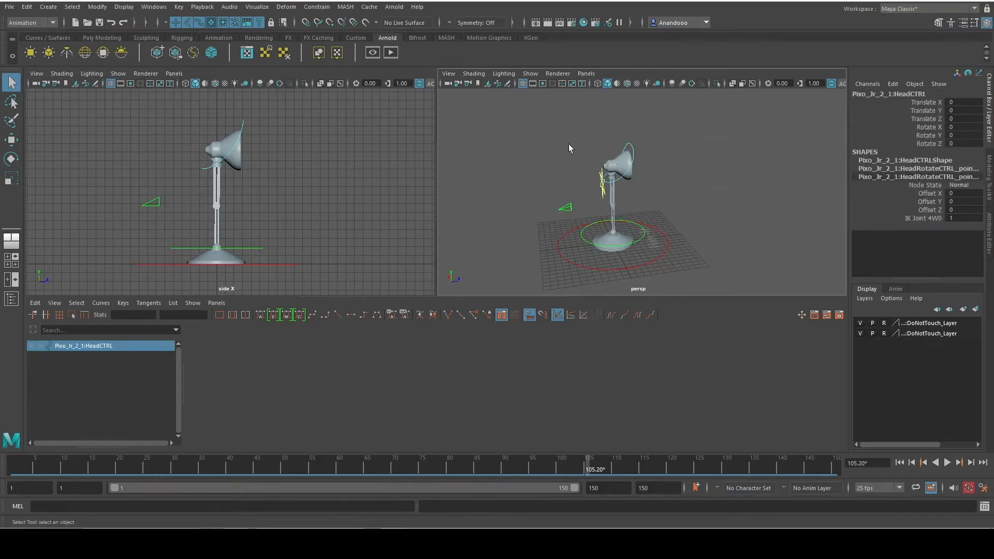
left_click(643, 241)
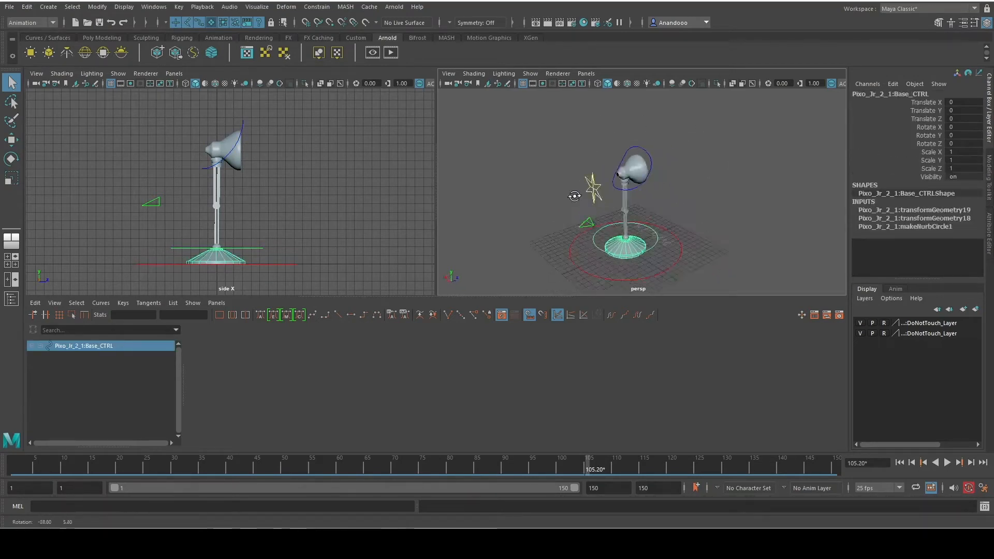
Lower the lamp's head control so the arm bends, with Translate Y set to -3.
left_click(636, 138)
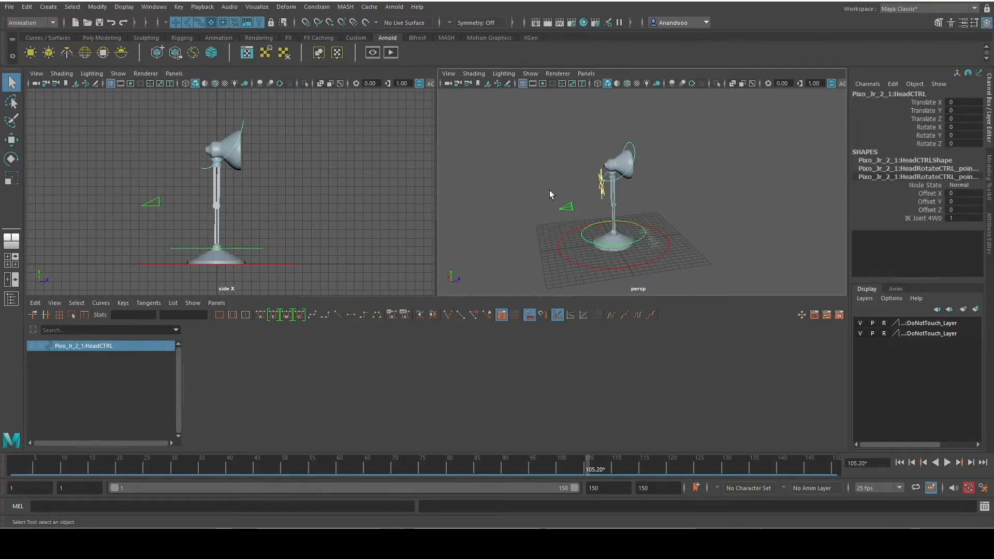
key("w")
left_click_drag(612, 131, 613, 147)
double_click(958, 111)
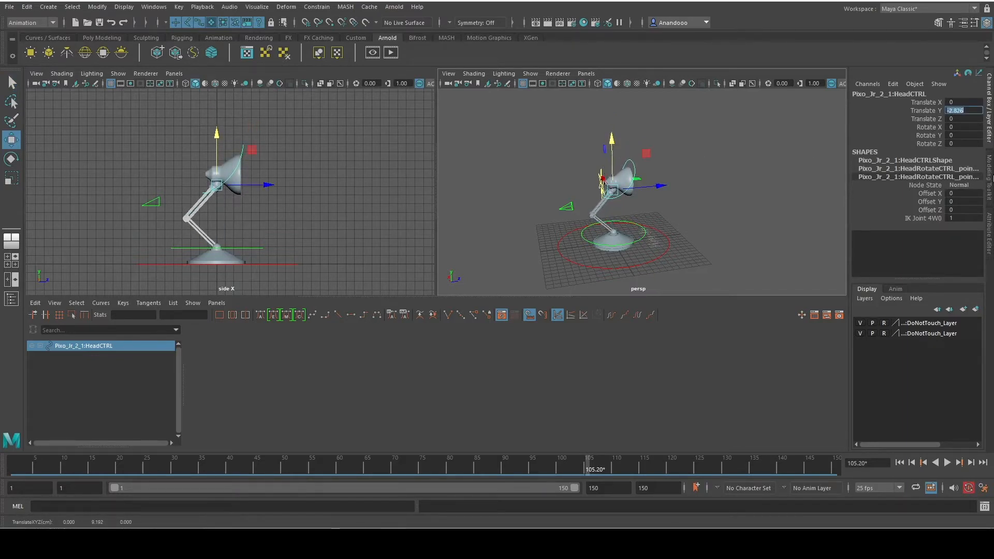
type("-3")
key("Return")
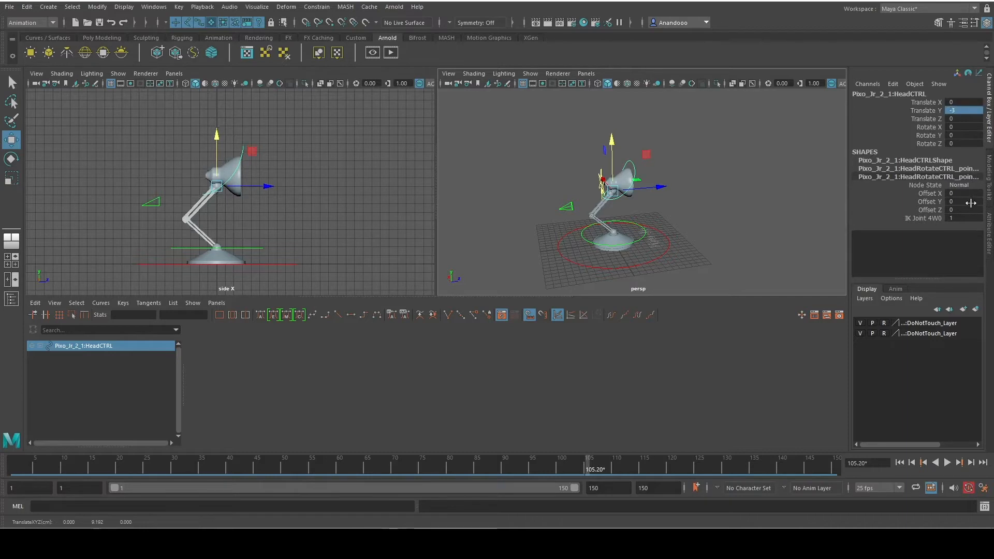
Tilt the lamp's head control downward about 7.4 degrees around the X axis, and deselect it.
left_click_drag(742, 205, 644, 209, "alt")
key("e")
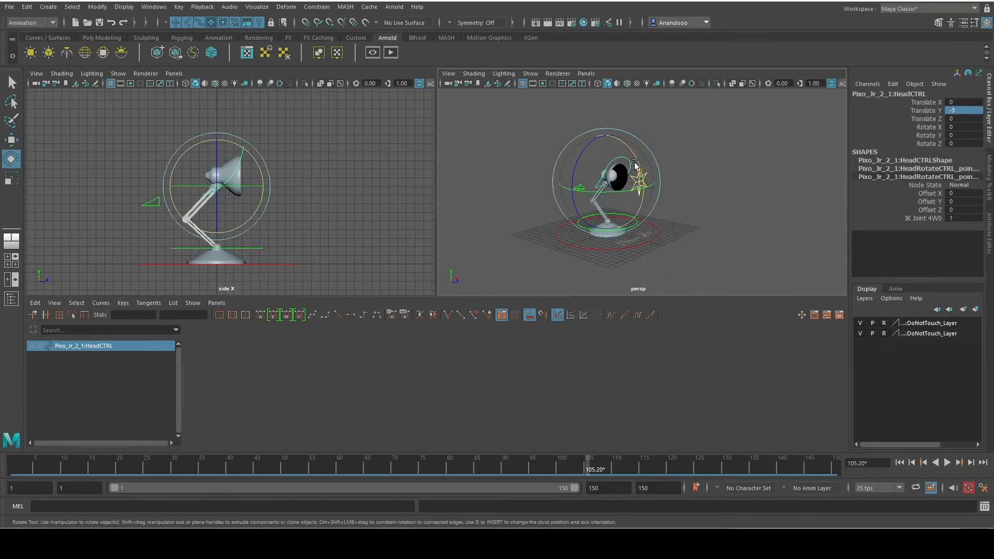
left_click_drag(638, 160, 640, 167)
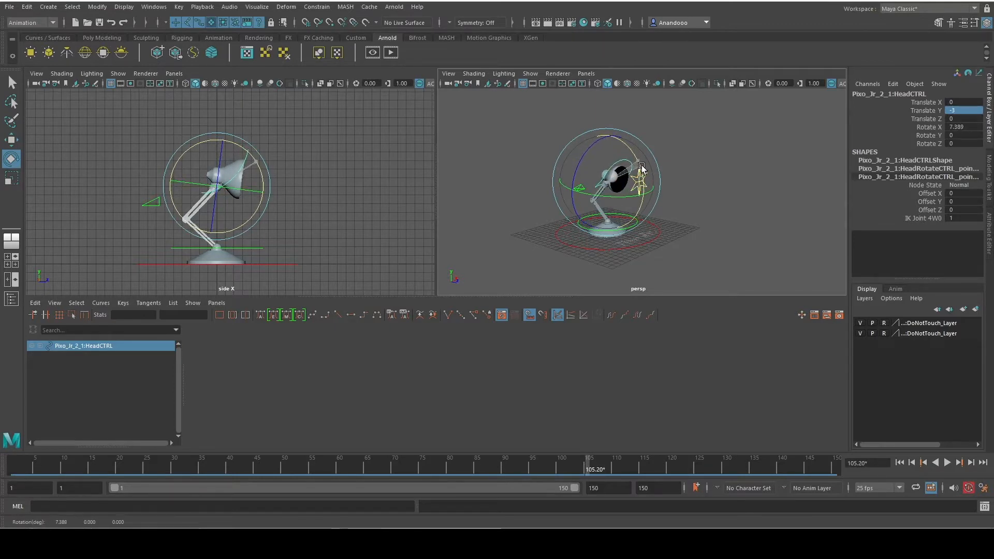
left_click(782, 176)
left_click_drag(782, 176, 767, 161, "alt")
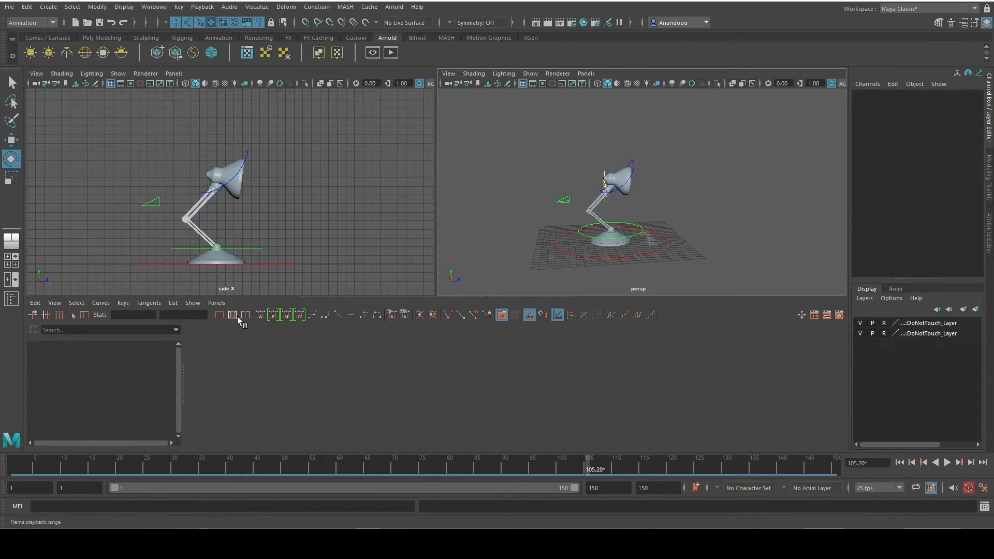
Restore the blank Graph Editor by opening it as a separate window, closing that, and assigning it to the lower panel again.
left_click(216, 303)
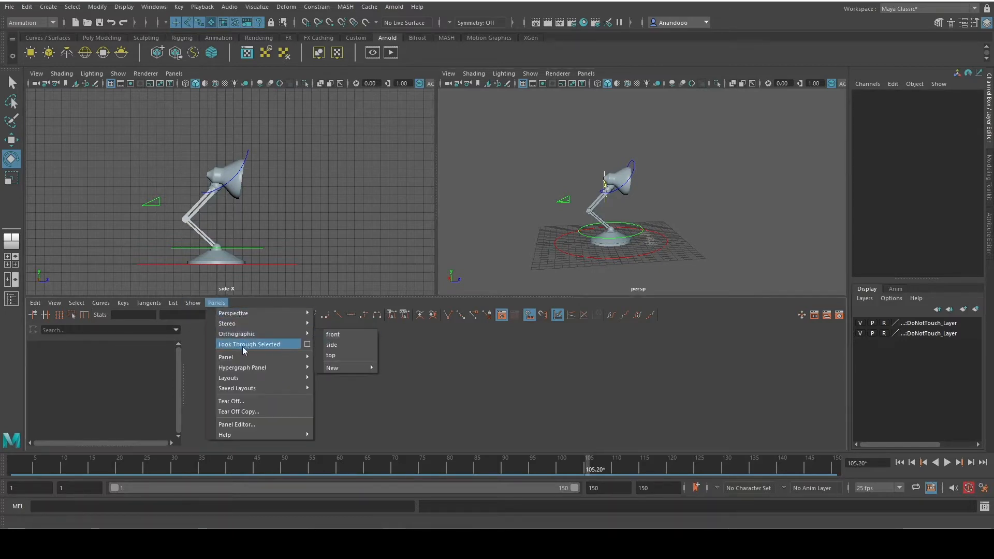
mouse_move(243, 361)
left_click(356, 391)
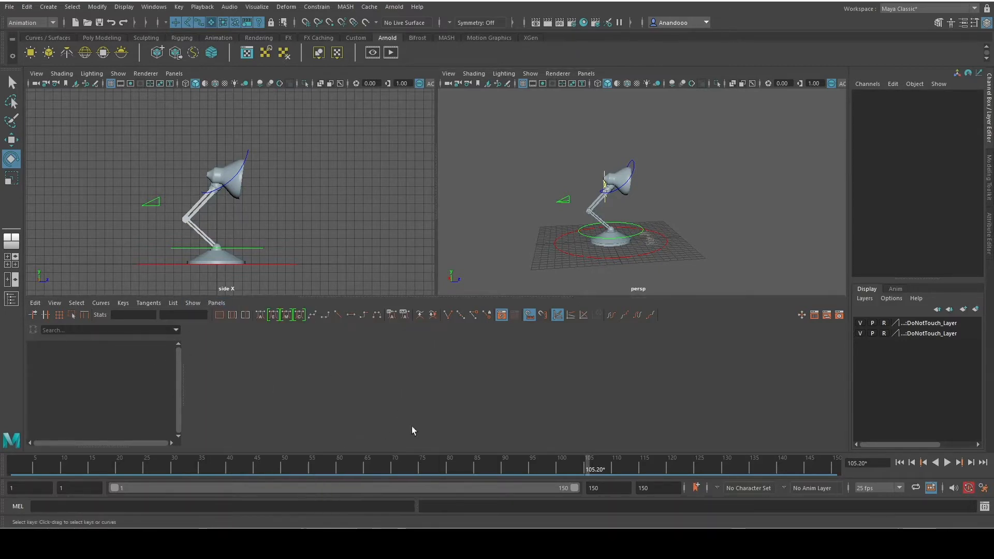
left_click(154, 6)
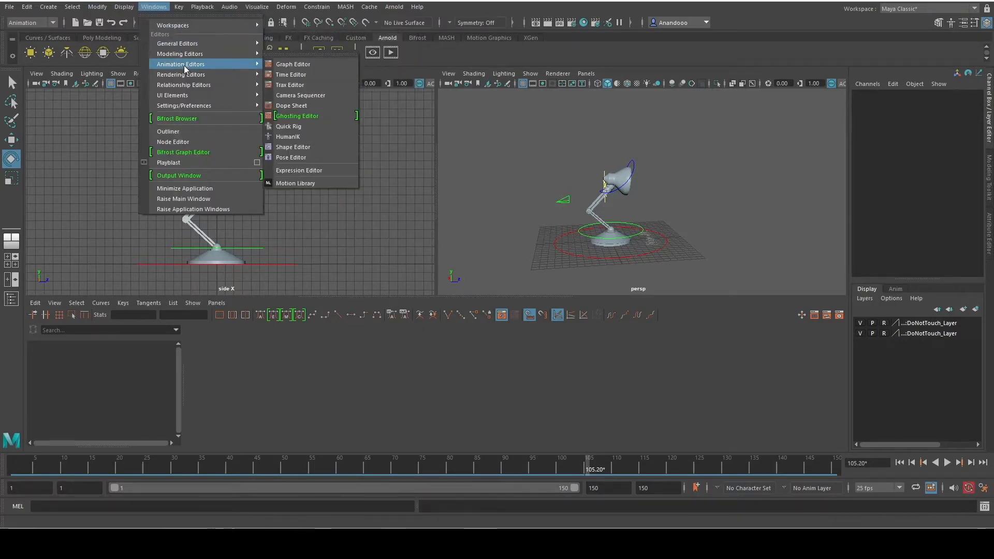
mouse_move(182, 64)
left_click(297, 66)
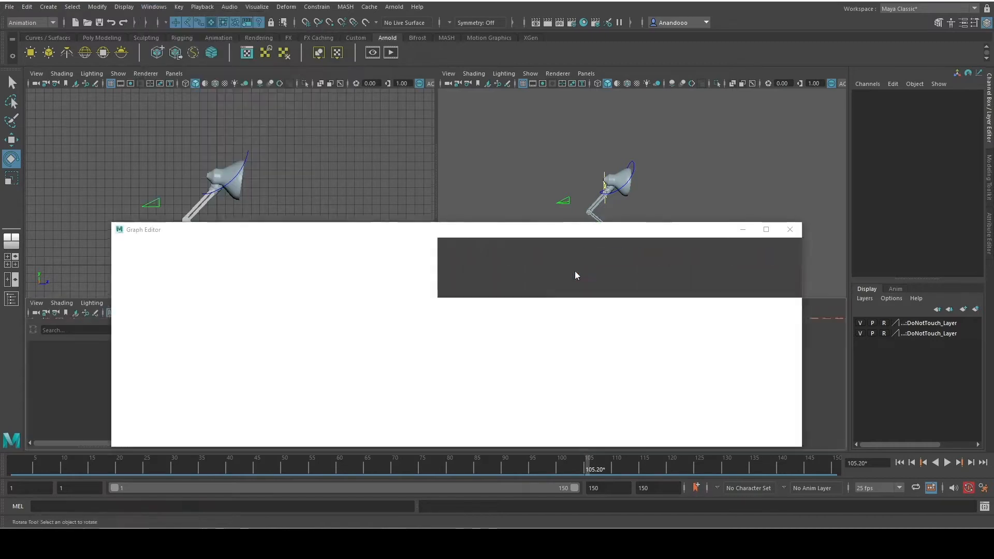
left_click(791, 229)
left_click(173, 303)
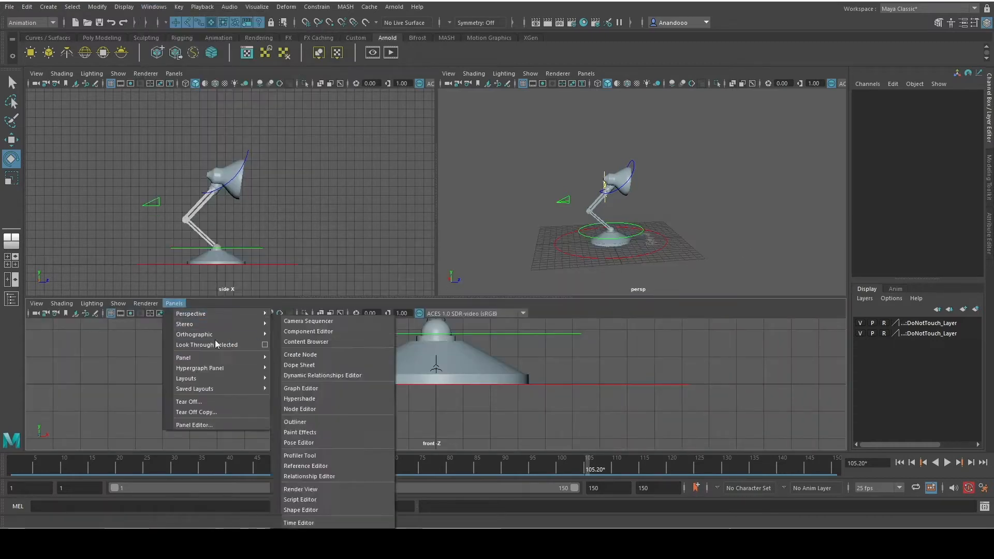
mouse_move(243, 357)
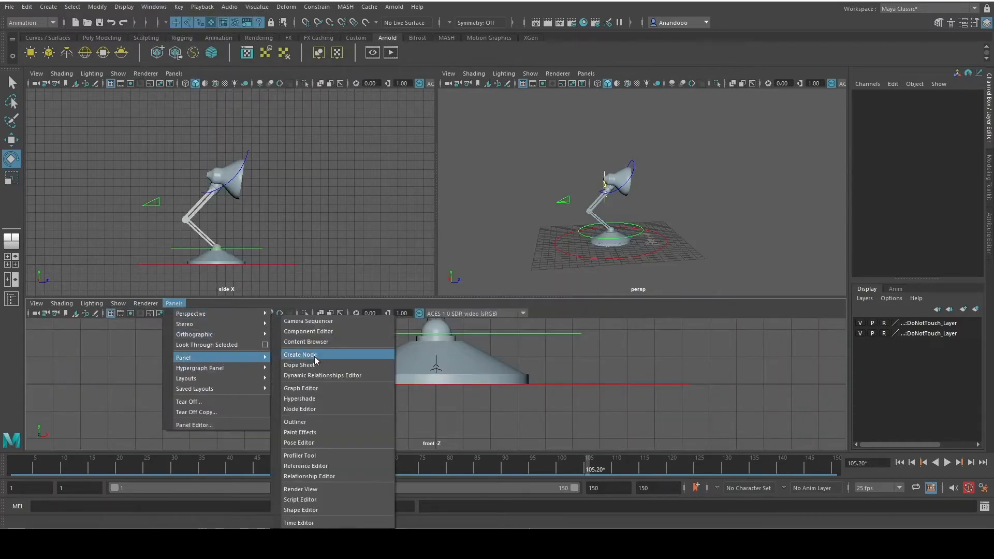
left_click(303, 388)
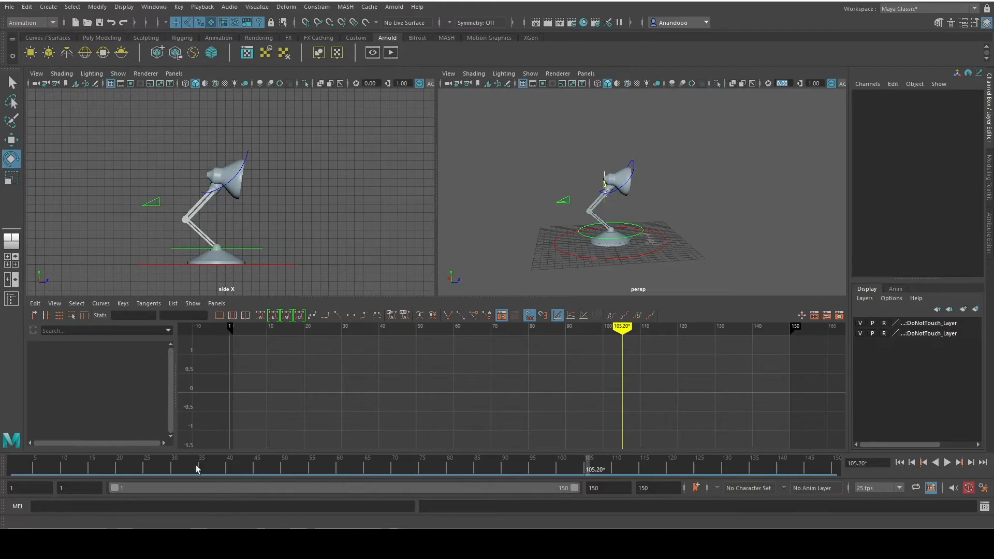
Move the current time to frame 1 and set the animation start time to frame 101.
left_click_drag(47, 465, 13, 465)
left_click(35, 488)
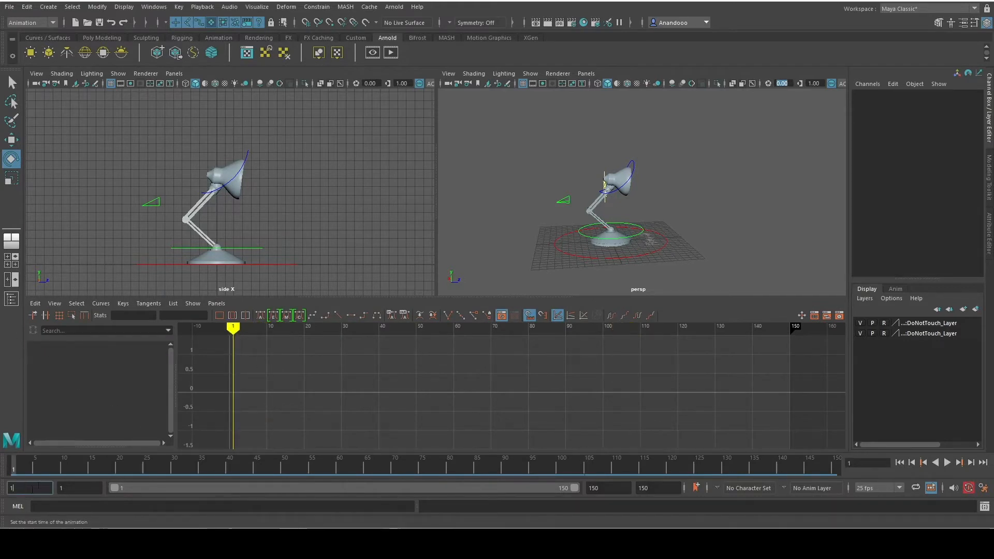
type("01")
key("Return")
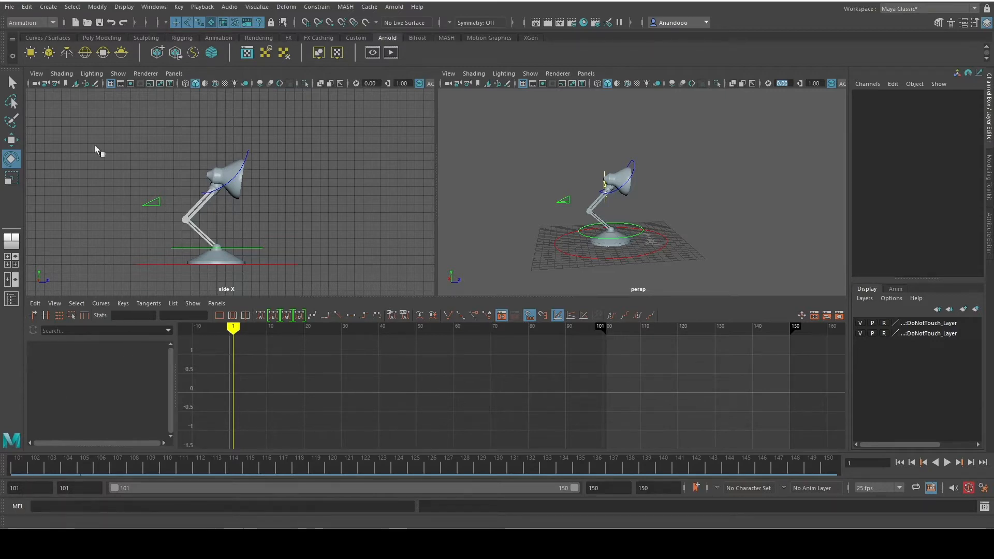
Save the scene as Lamphop_v01.ma in Maya ASCII format in the project's scenes folder, replacing the existing file.
left_click(10, 7)
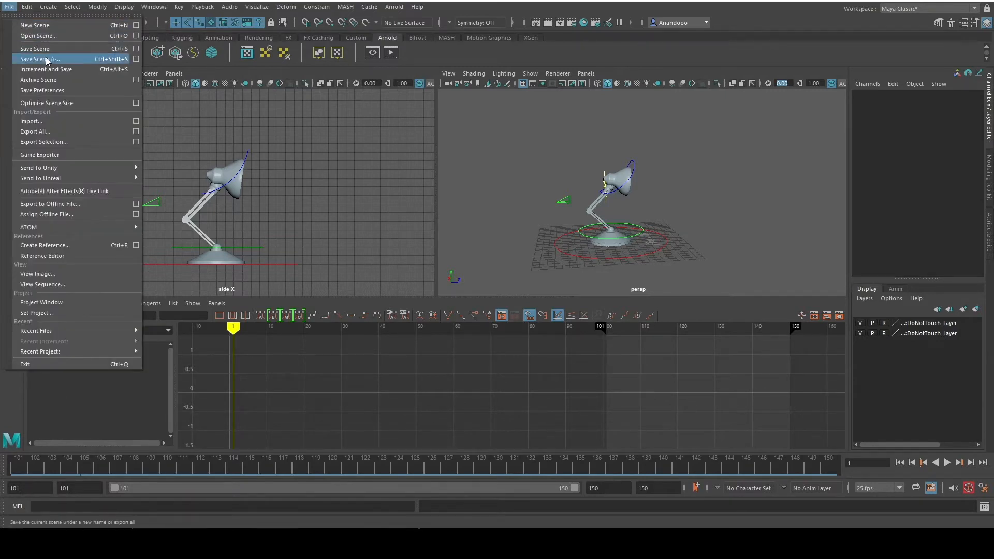
left_click(46, 59)
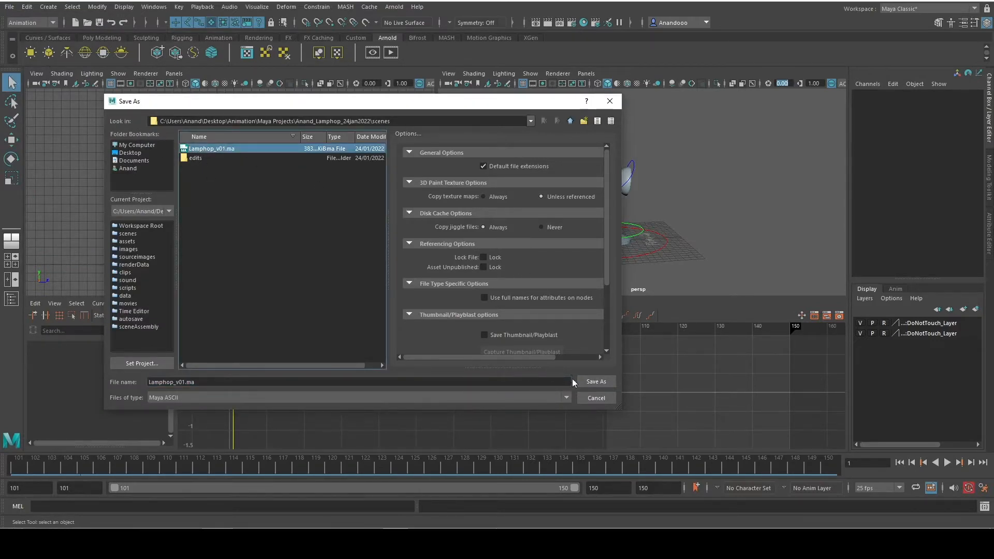
left_click(596, 381)
left_click(344, 266)
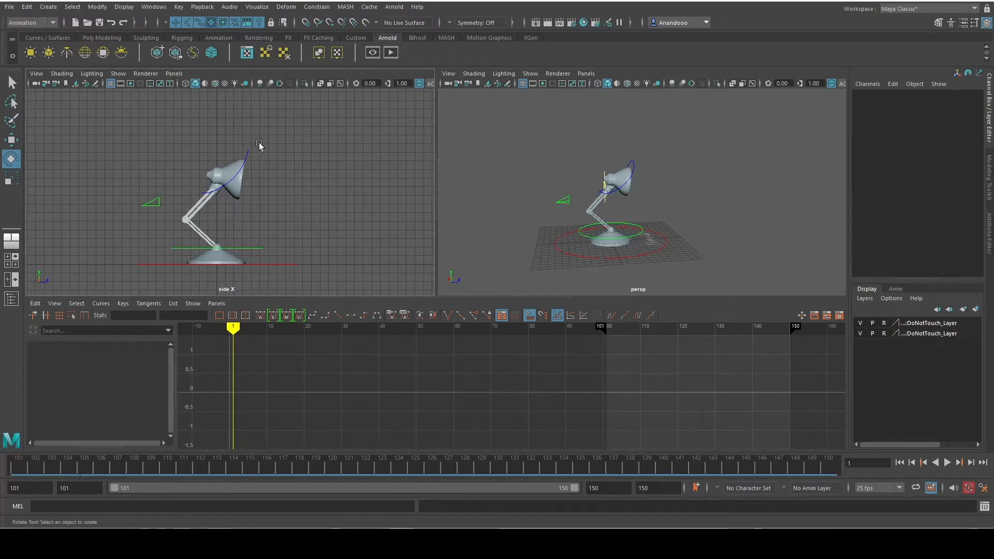
left_click_drag(263, 127, 266, 173)
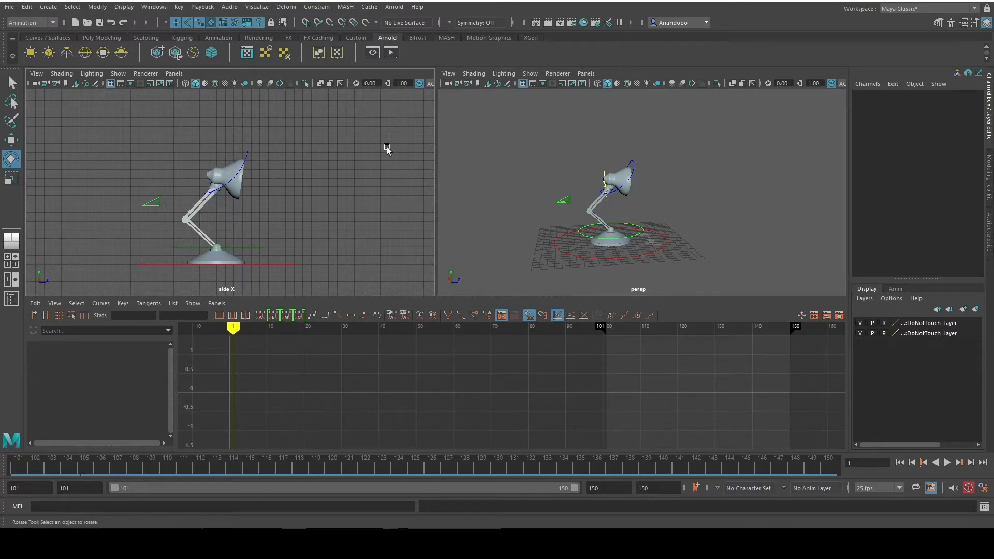
Hide all object types in the perspective view, and show only NURBS curves, NURBS surfaces and polygons.
left_click_drag(724, 175, 662, 191, "alt")
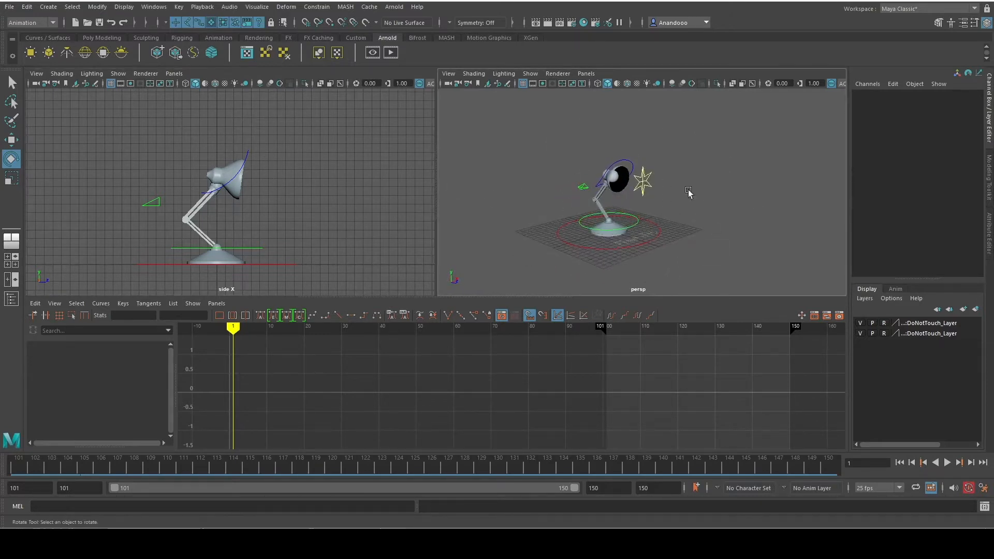
left_click(530, 74)
left_click(554, 117)
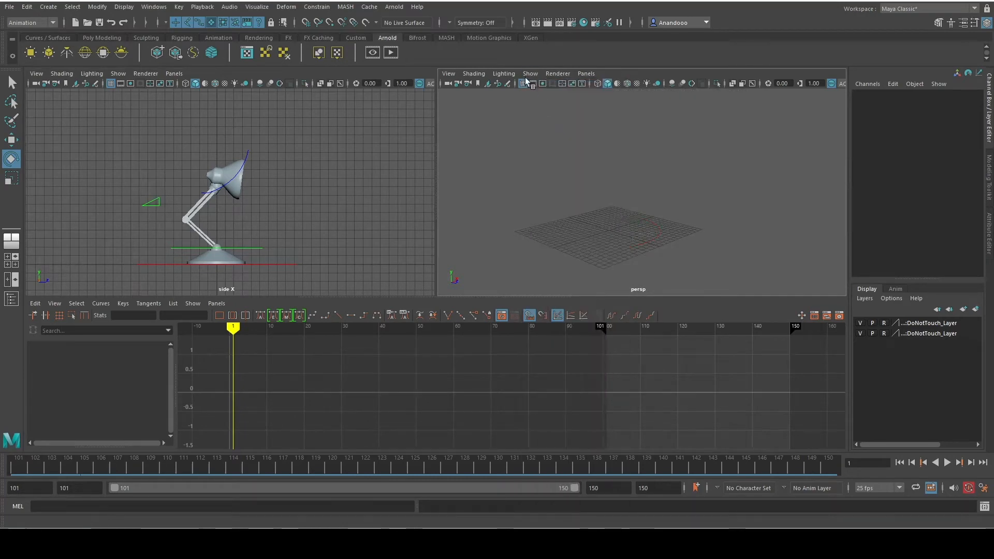
left_click(530, 74)
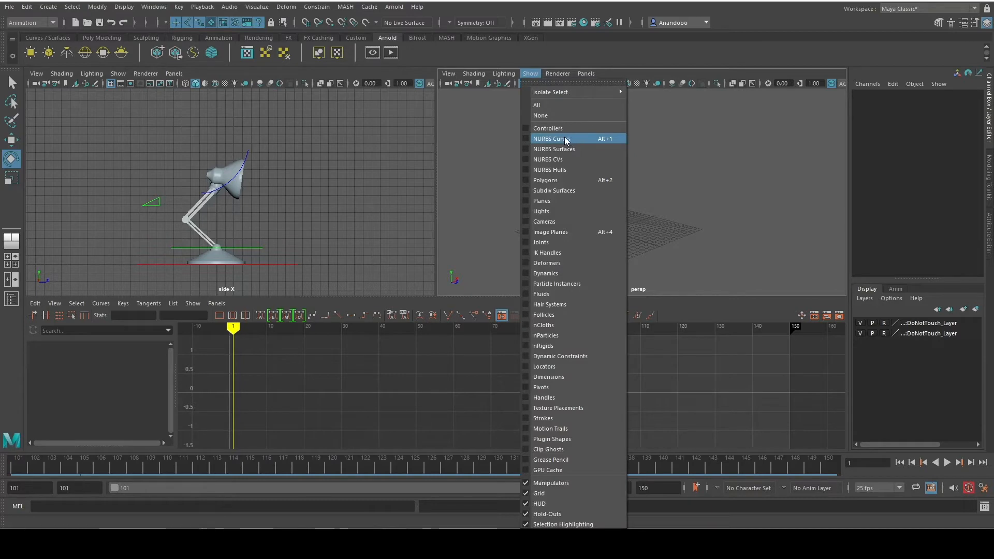
left_click(562, 138)
left_click(528, 76)
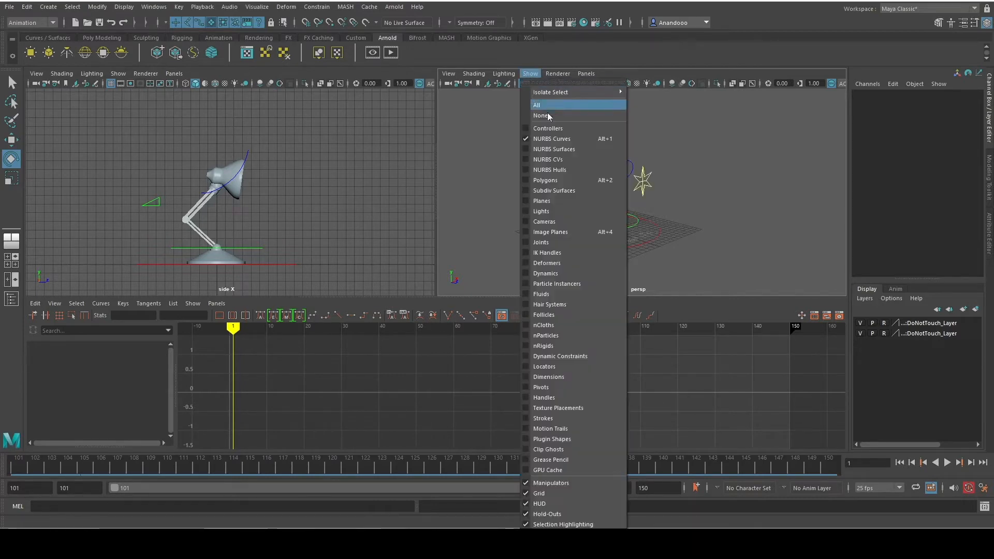
left_click(557, 149)
left_click(529, 76)
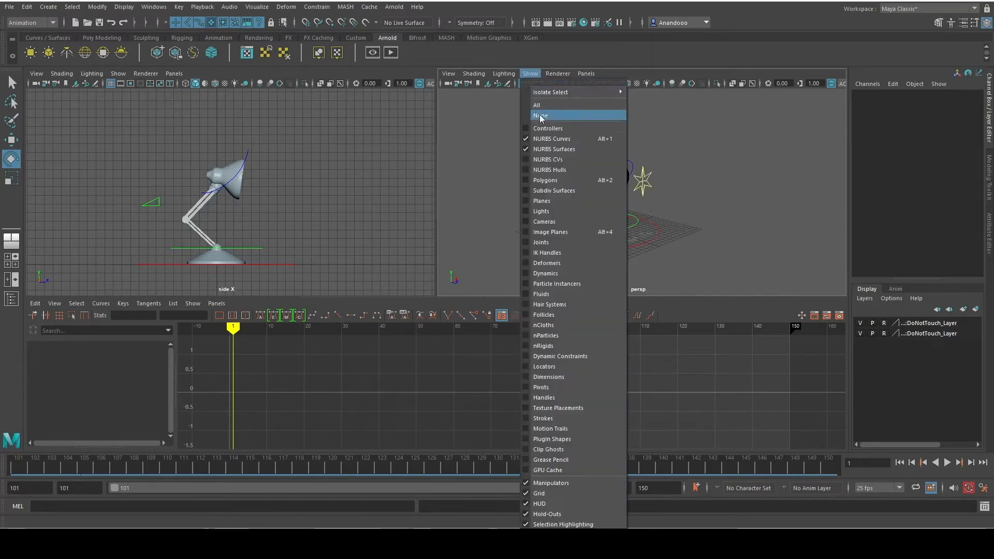
left_click(561, 186)
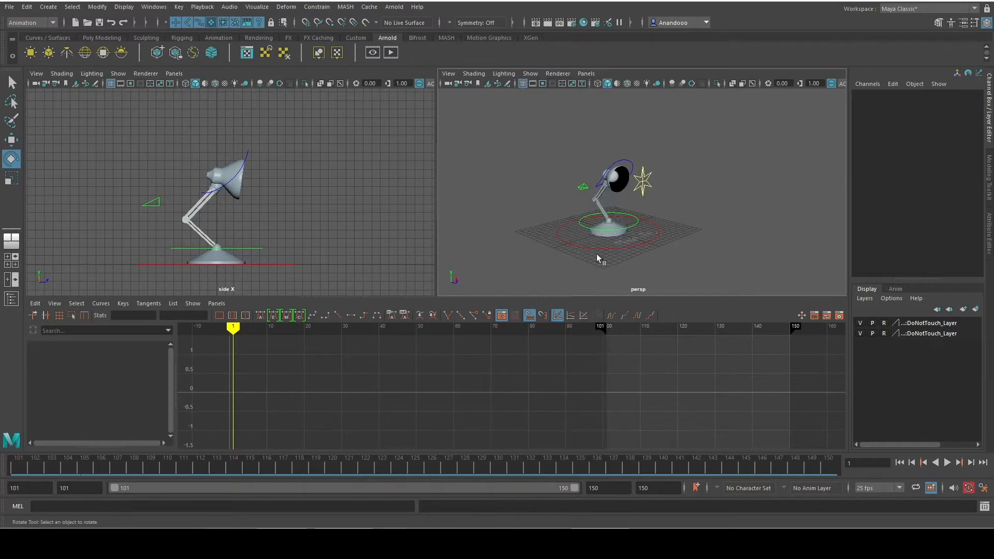
left_click(529, 75)
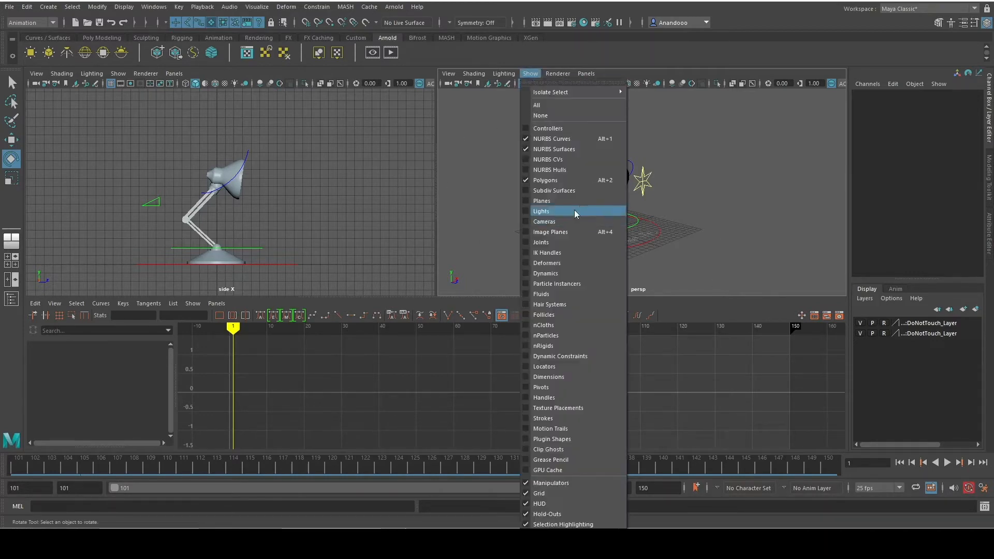
left_click(526, 198)
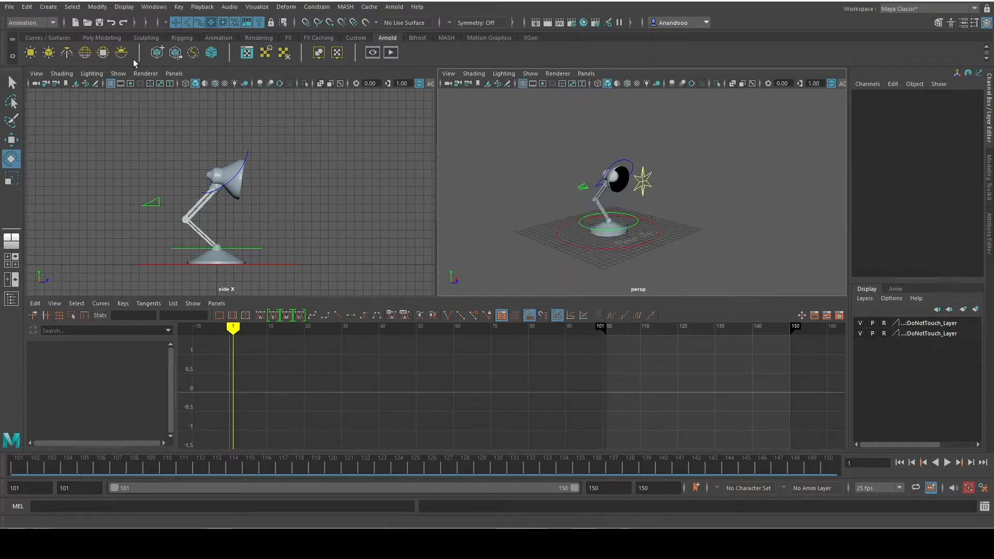
Check which object types the side view displays, and frame the lamp more closely in the perspective view.
left_click(118, 74)
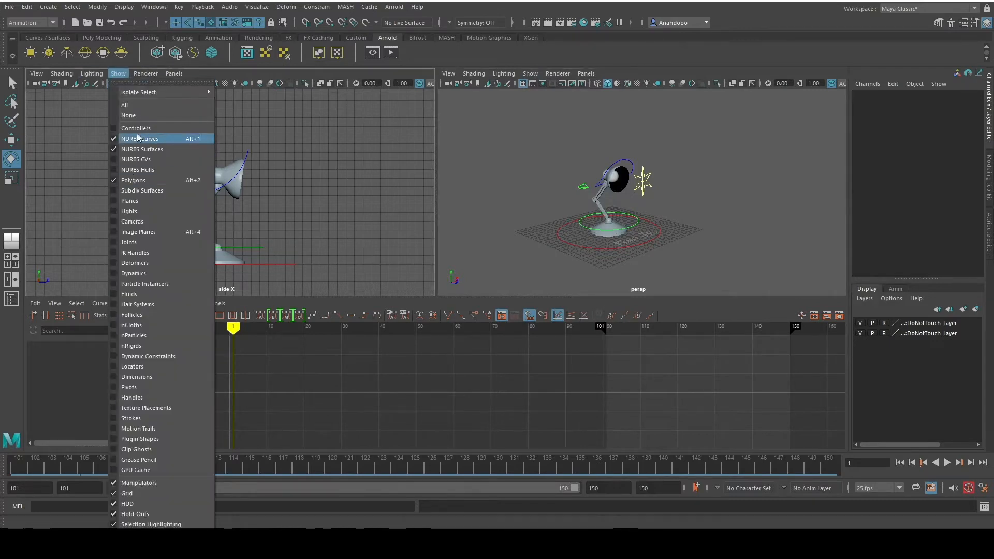
left_click(357, 196)
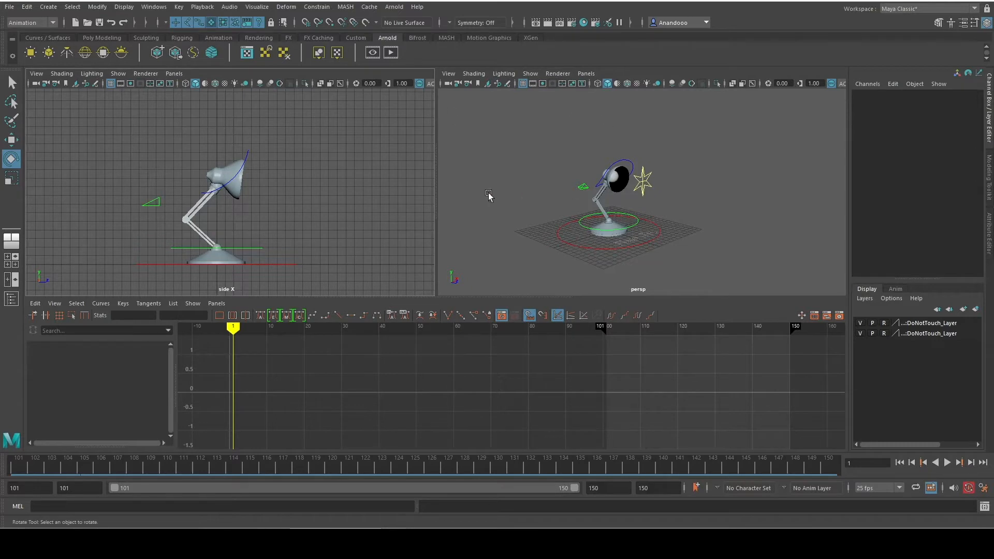
left_click_drag(489, 195, 536, 200, "alt")
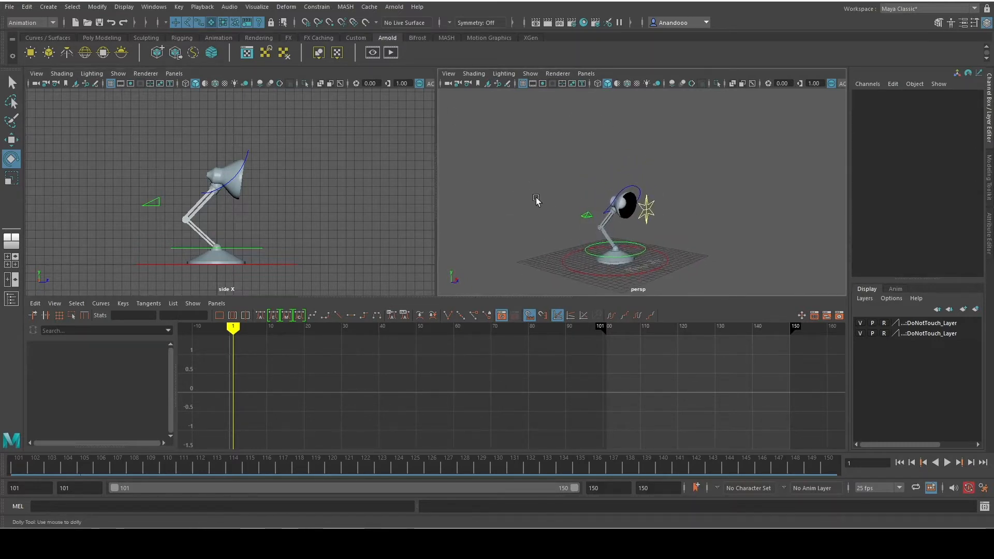
right_click_drag(537, 200, 533, 220, "alt")
middle_click_drag(534, 220, 557, 159, "alt")
mouse_move(558, 159)
left_mouse_down("alt")
mouse_move(559, 176)
mouse_move(553, 167)
left_mouse_up("alt")
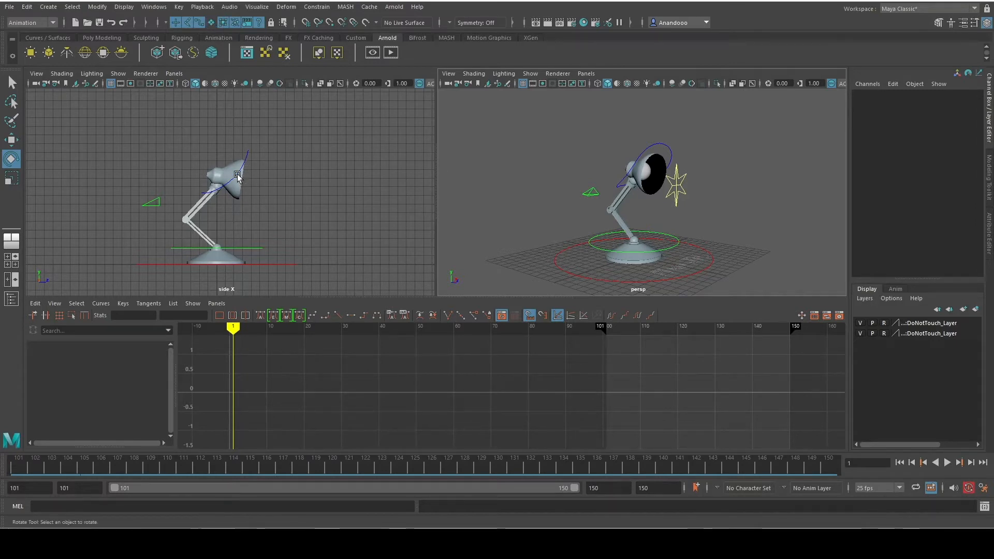
left_click(237, 174)
left_click(572, 187)
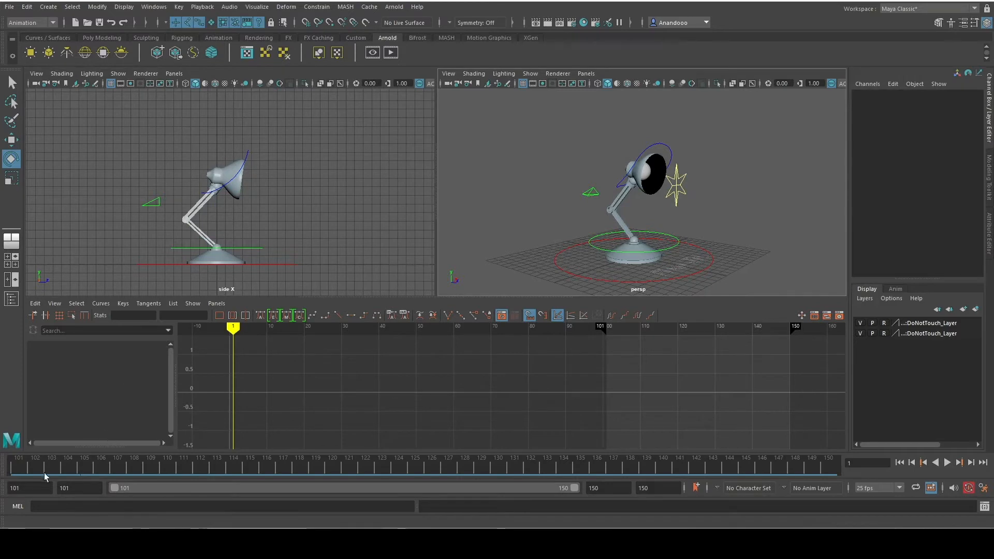
Move to frame 101 and set a key on all channels of the lamp's head control.
left_click(11, 471)
key("a")
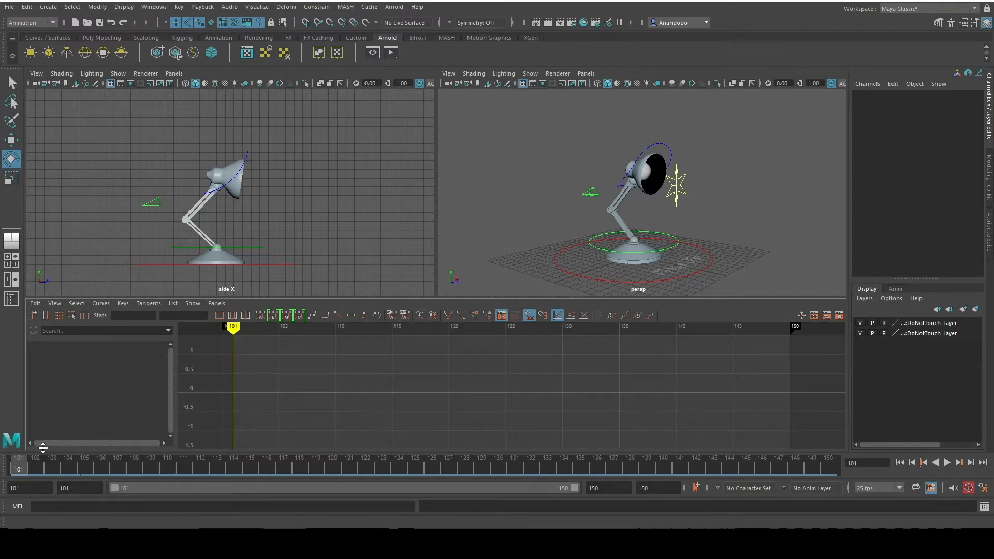
key("s")
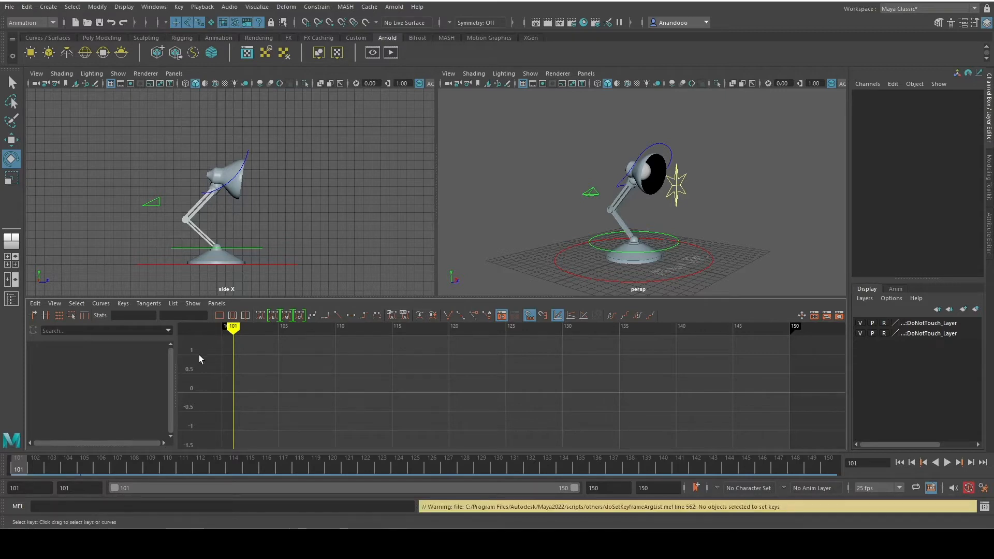
left_click(247, 159)
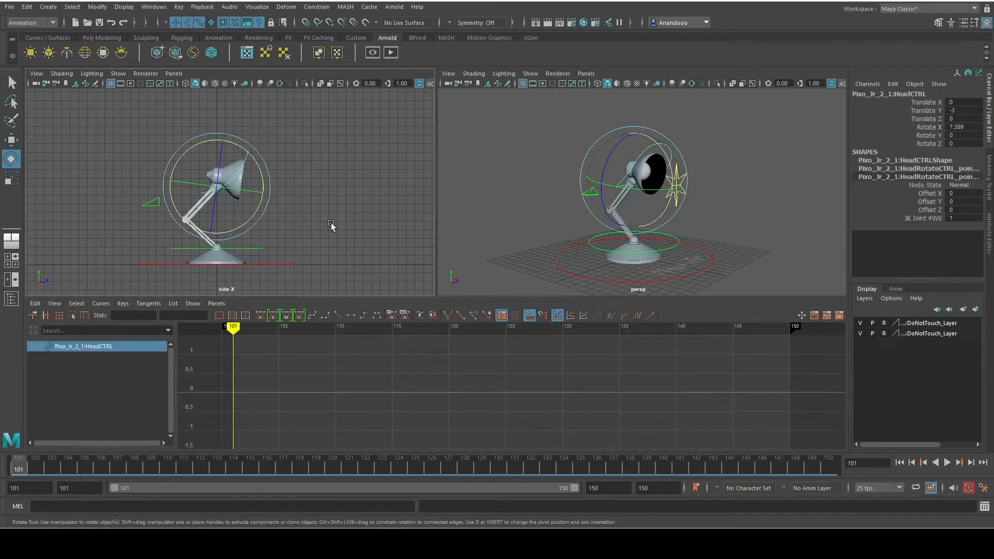
key("s")
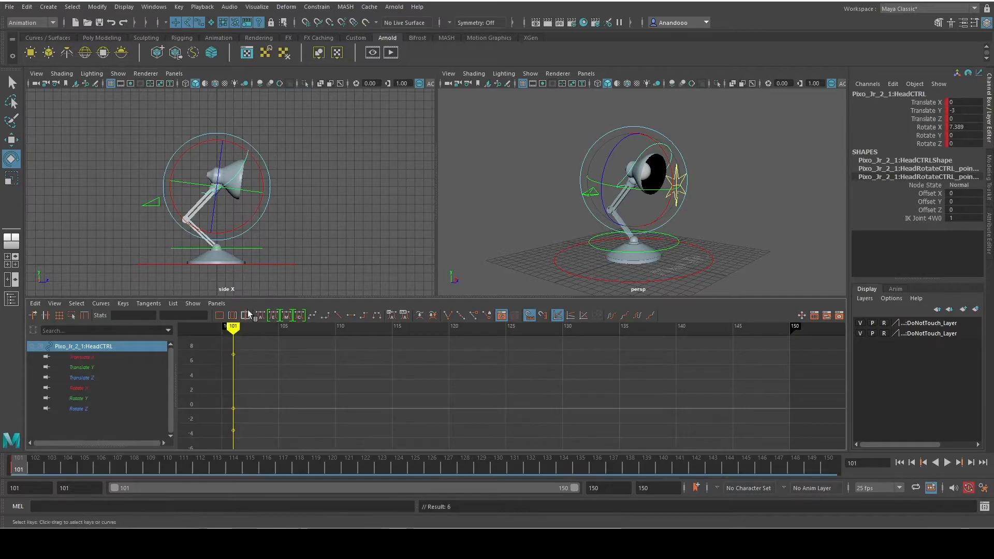
Set a key on all channels of the lamp's base control at frame 101.
left_click(249, 249)
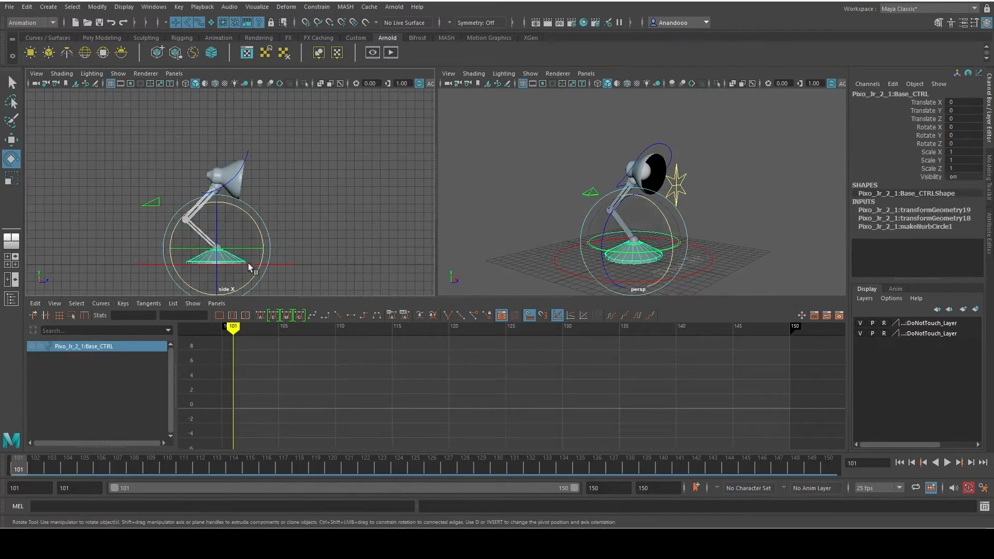
key("s")
left_click_drag(334, 247, 323, 192, "alt")
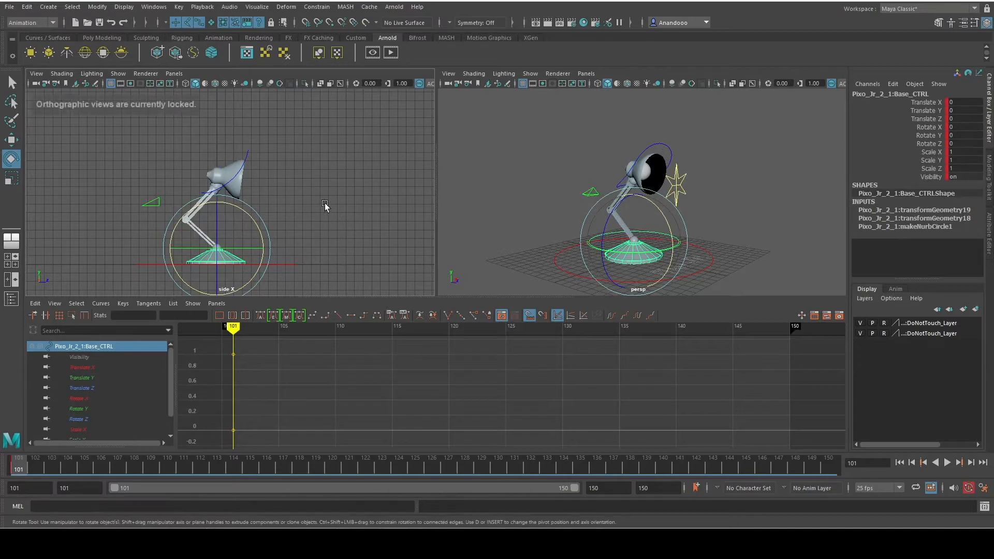
Try moving the pole vector control behind the lamp along the X axis, and undo the move.
left_click(561, 265)
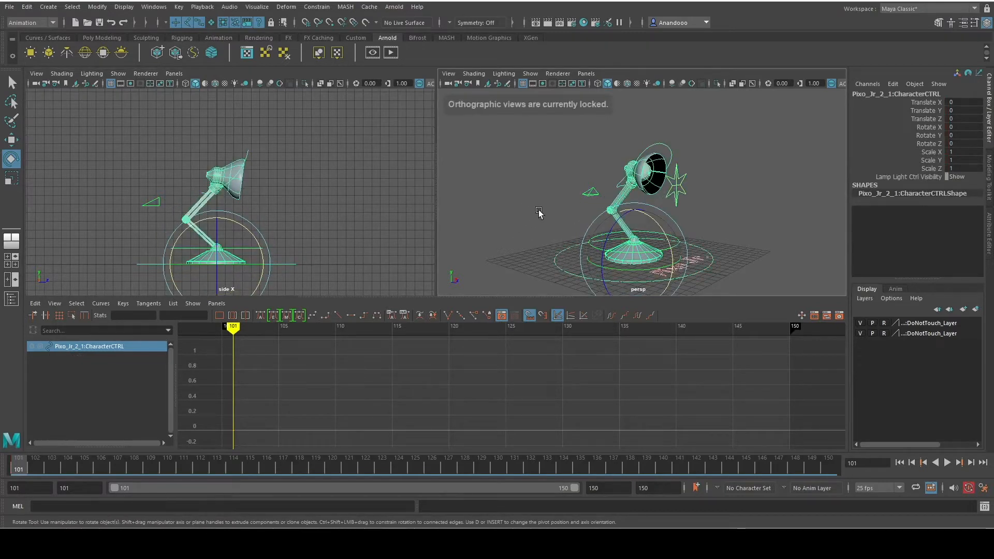
left_click(515, 220)
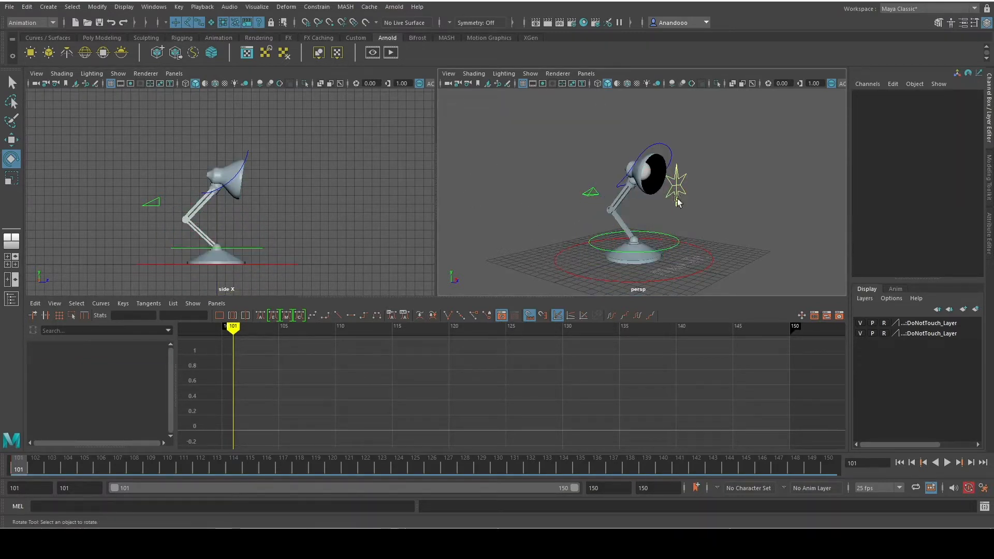
left_click_drag(571, 172, 591, 209)
key("w")
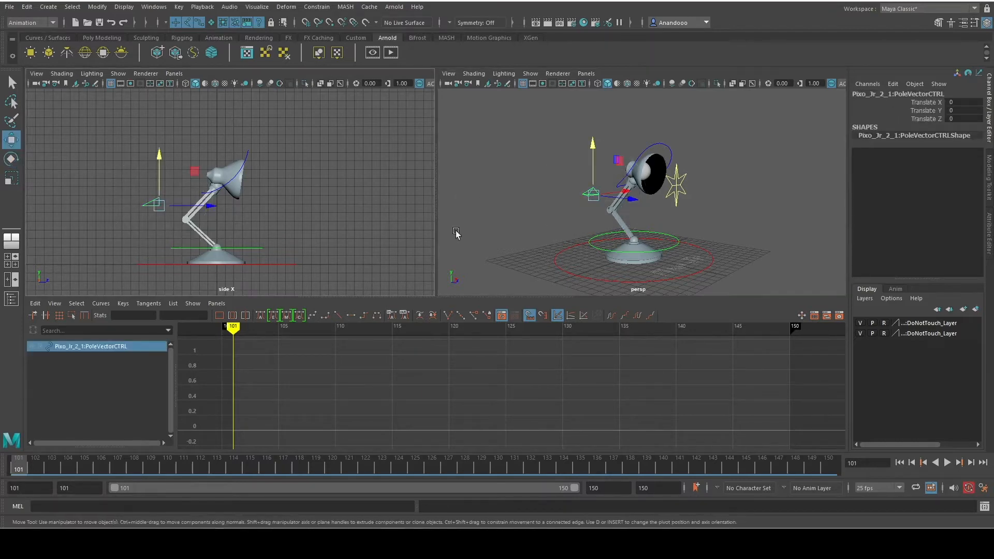
left_click_drag(623, 190, 615, 191)
key("ctrl+z")
key("ctrl+z")
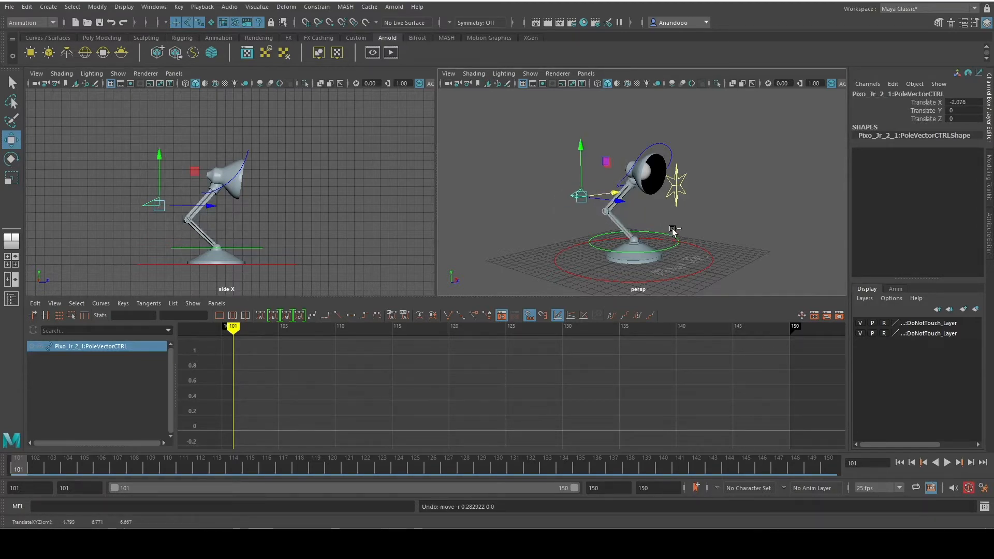
Inspect the channels of the character control around the whole lamp, and deselect it.
left_click(565, 268)
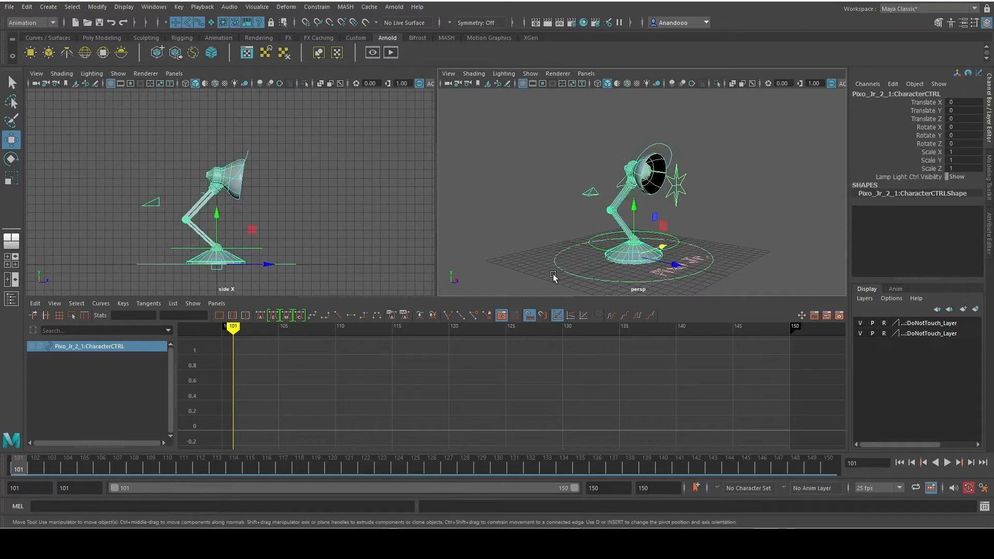
left_click(746, 214)
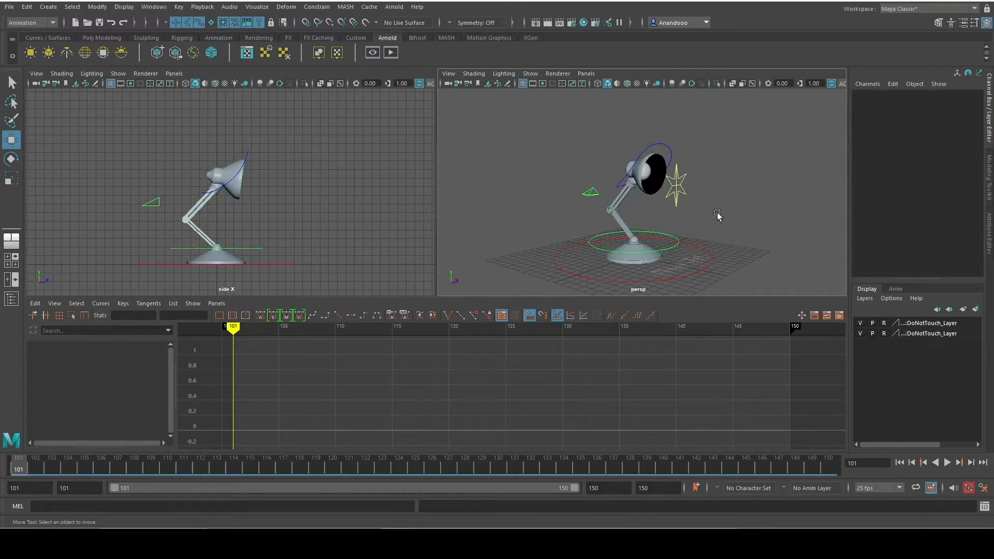
left_click(711, 273)
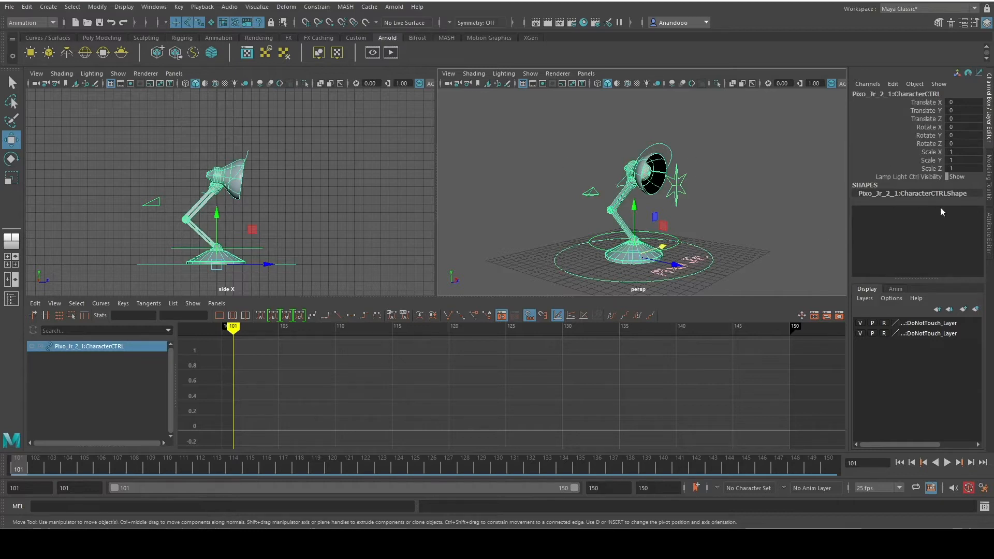
left_click(732, 236)
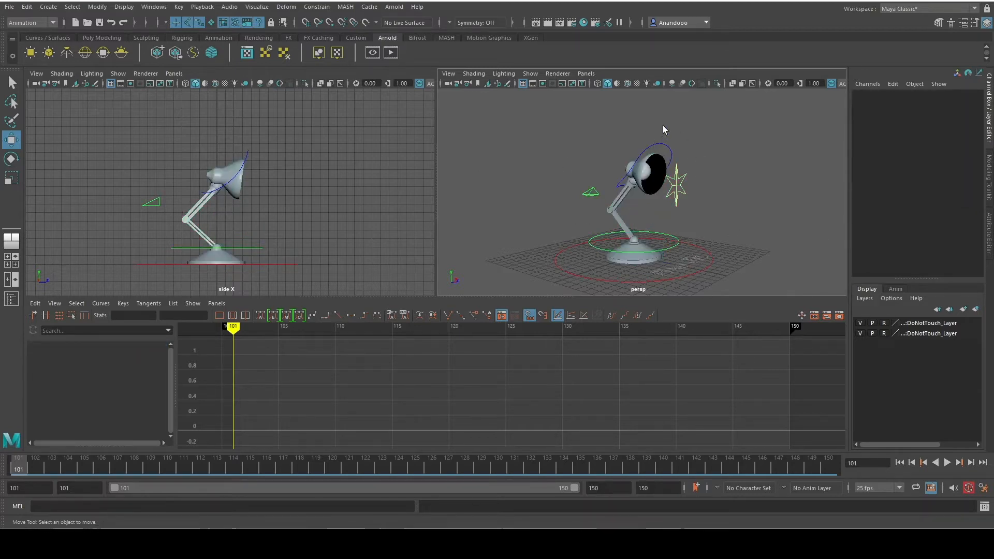
Select the lamp's head control, consult the numbered hop sketches in the Google Slides presentation, and return to Maya.
left_click_drag(650, 147, 650, 148)
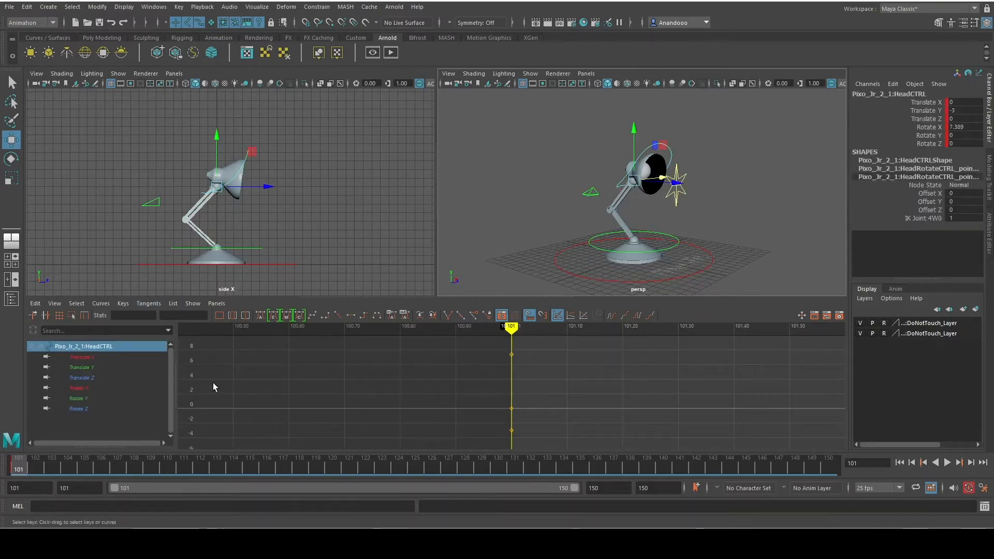
key("alt+Tab")
key("alt+Tab")
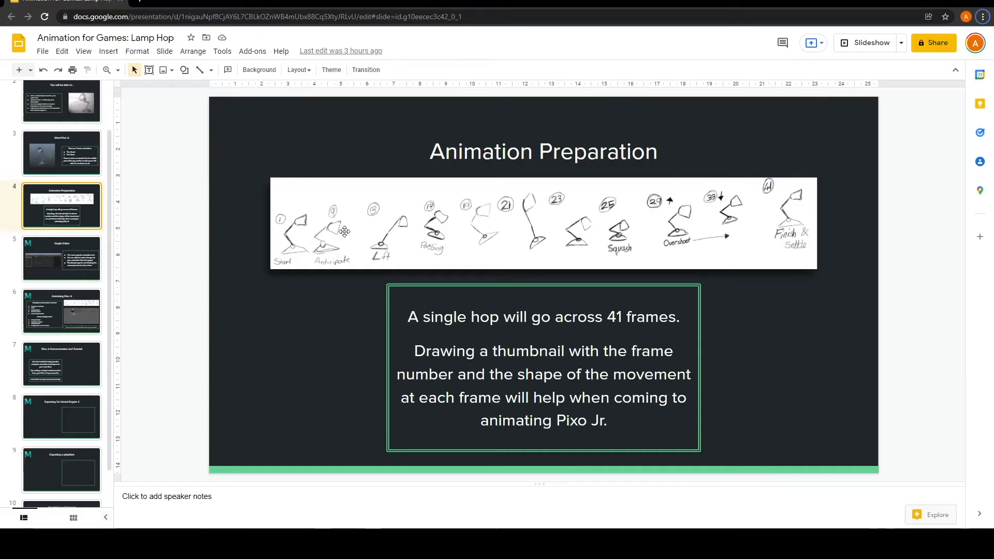
key("alt+Tab")
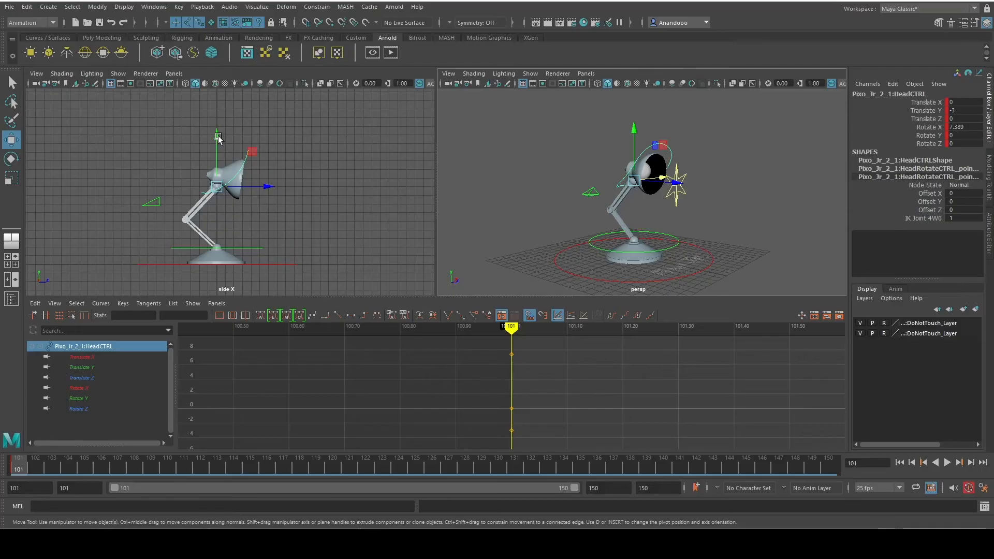
Try lowering the head control along the Y axis in the side view, and undo the move.
left_click_drag(218, 134, 232, 164)
key("ctrl+z")
key("ctrl+z")
key("ctrl+z")
key("ctrl+z")
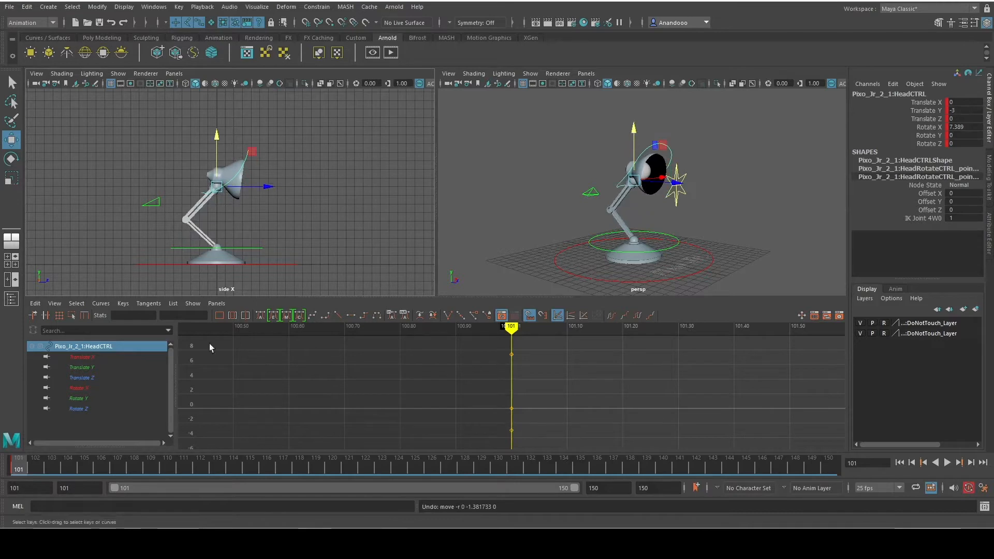
At frame 109, lower the lamp's head control to about -6.184 on Y and tilt it to about 32.3 degrees on X.
left_click(153, 473)
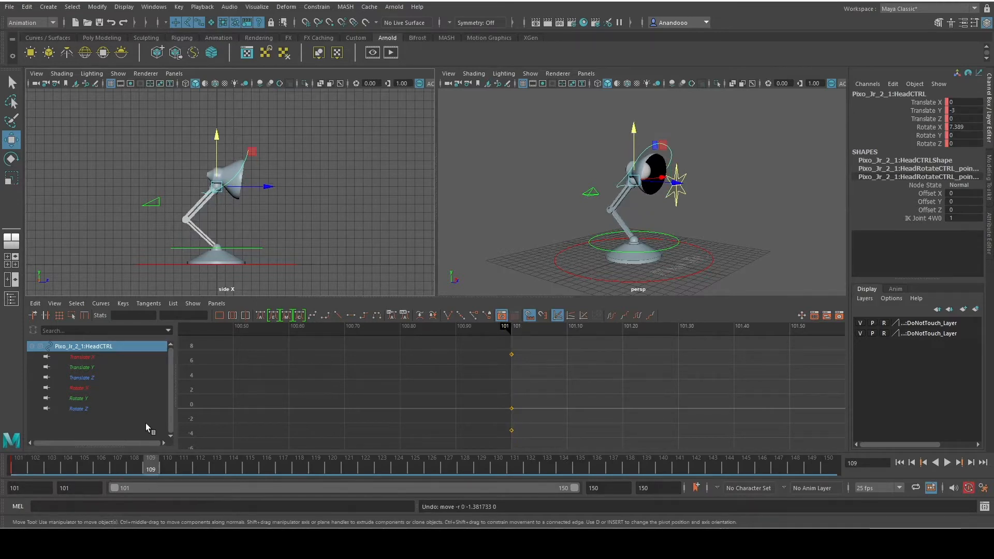
left_click_drag(217, 136, 220, 168)
key("s")
key("e")
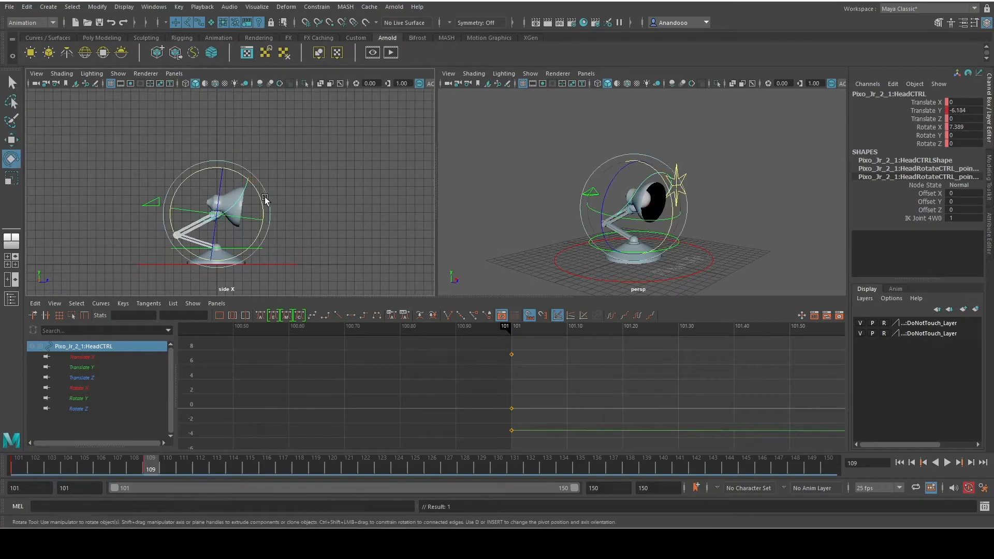
left_click_drag(265, 199, 261, 220)
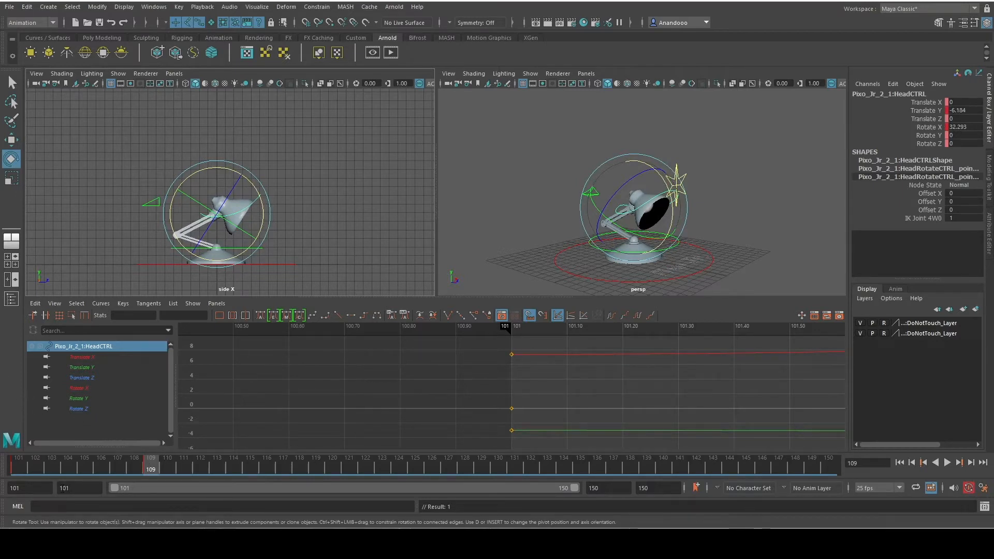
Check the crouch from frame 101, and key the unchanged base control at frame 109.
left_click(24, 470)
key("alt+v")
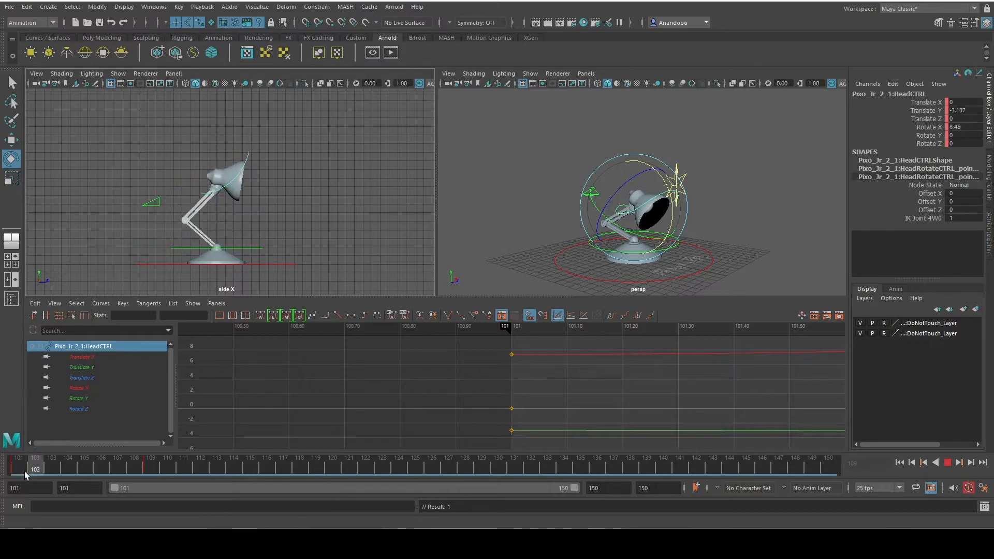
mouse_move(25, 472)
left_mouse_down()
mouse_move(112, 474)
mouse_move(16, 469)
left_mouse_up()
left_click(253, 249)
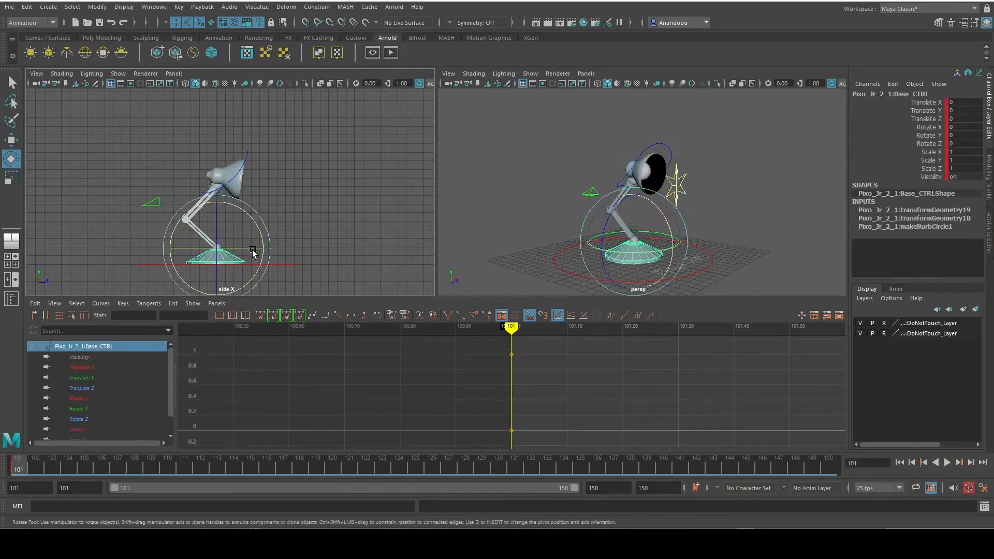
key("alt+v")
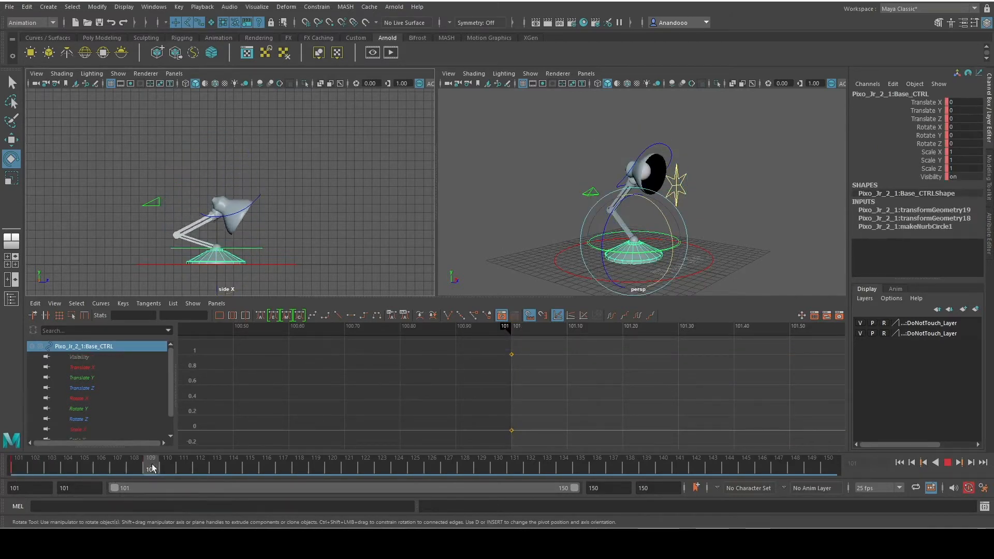
left_click(152, 468)
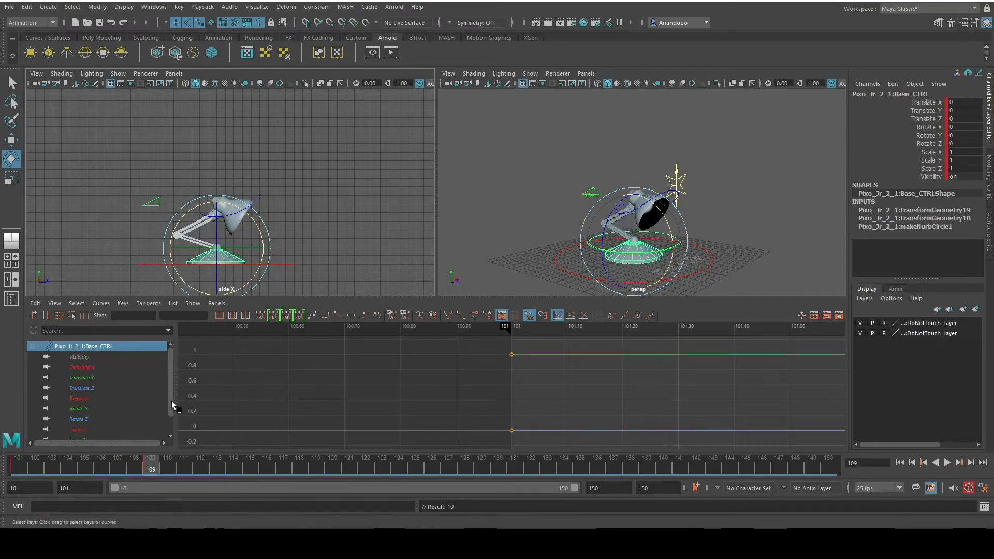
Review the lamp's crouching motion between frames 101 and 109, and select the head control.
left_click(319, 194)
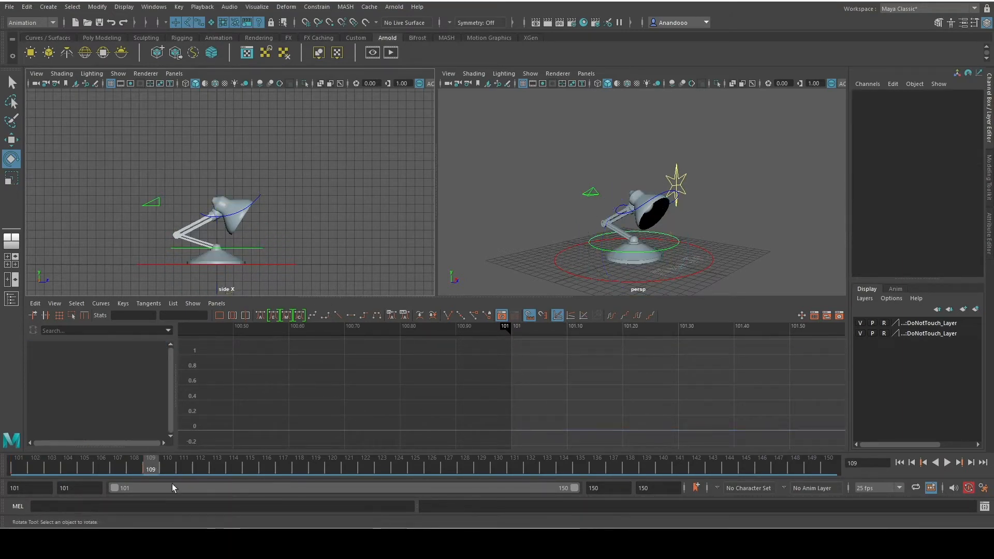
left_click(256, 198)
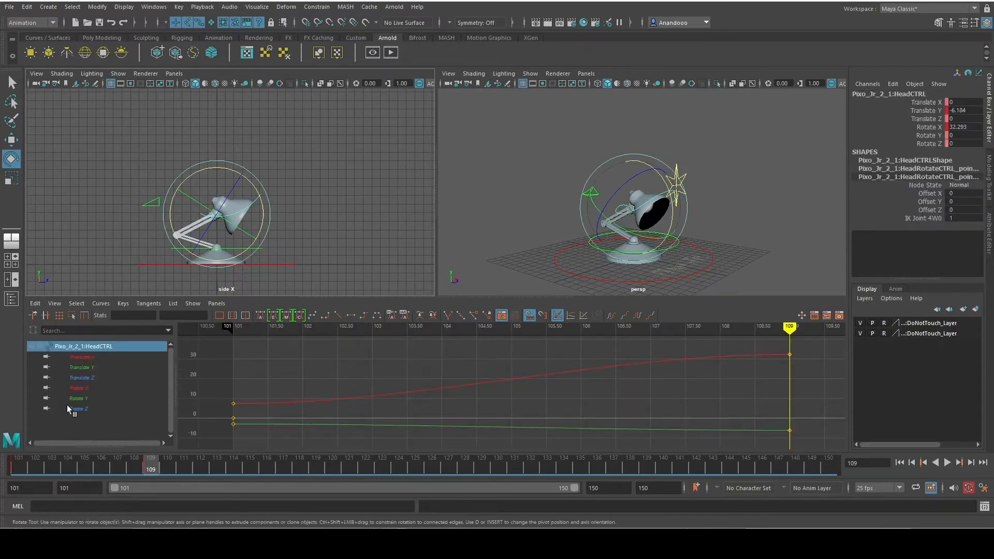
mouse_move(18, 467)
left_mouse_down()
mouse_move(133, 467)
mouse_move(1, 482)
mouse_move(91, 483)
mouse_move(153, 468)
left_mouse_up()
left_click(502, 196)
key("alt+v")
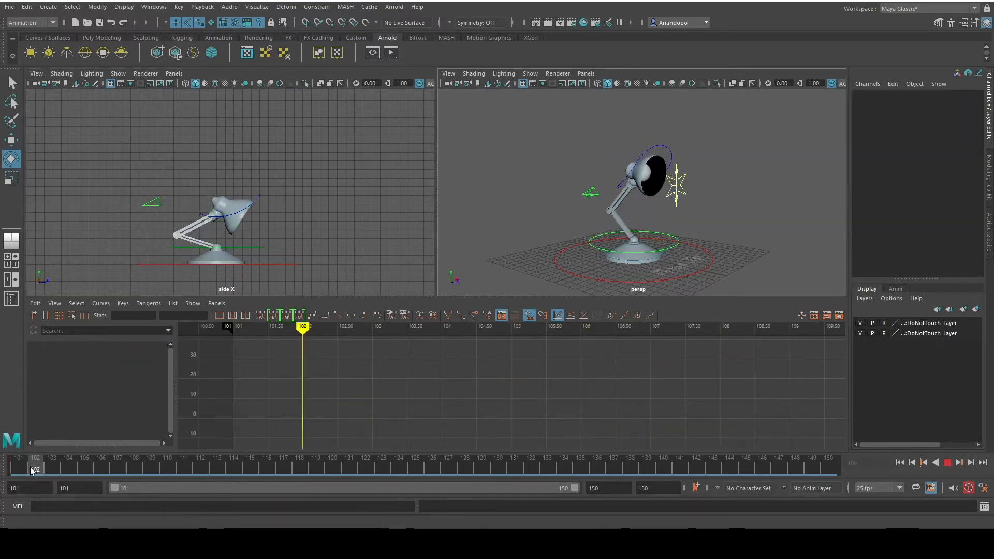
left_click_drag(56, 465, 152, 447)
left_click(245, 214)
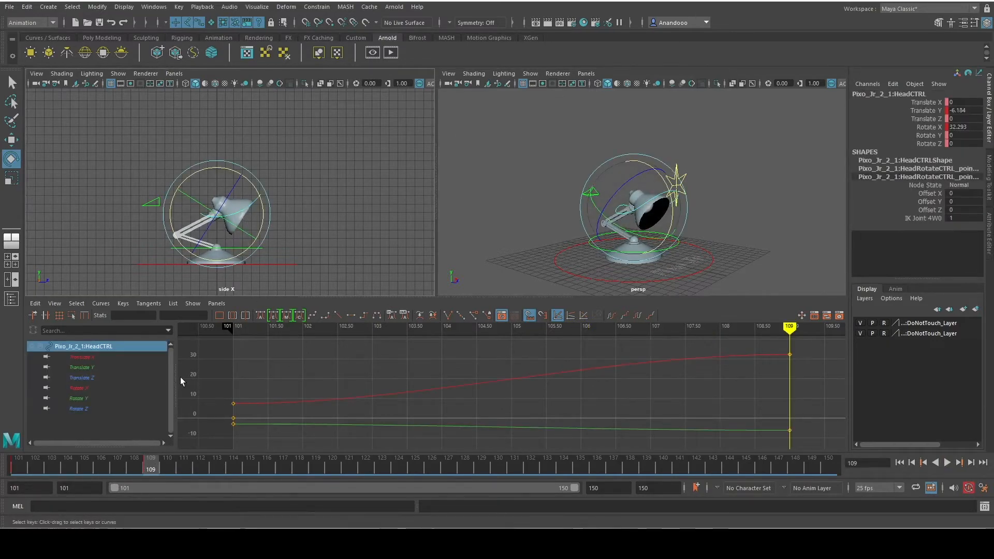
At frame 113, move the head control up and forward to about -1.558 on Y and 6.068 on Z.
key("alt+Tab")
left_click_drag(187, 465, 213, 467)
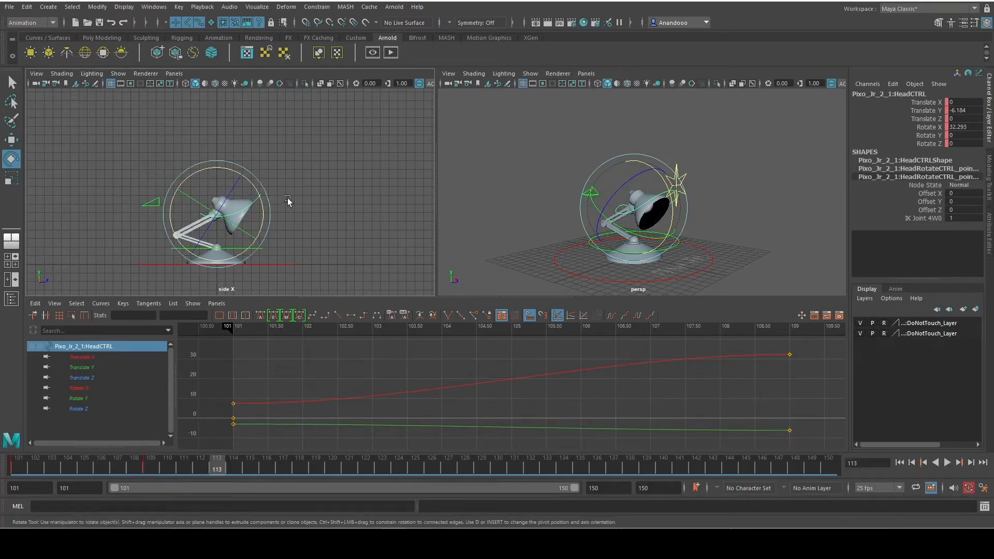
key("w")
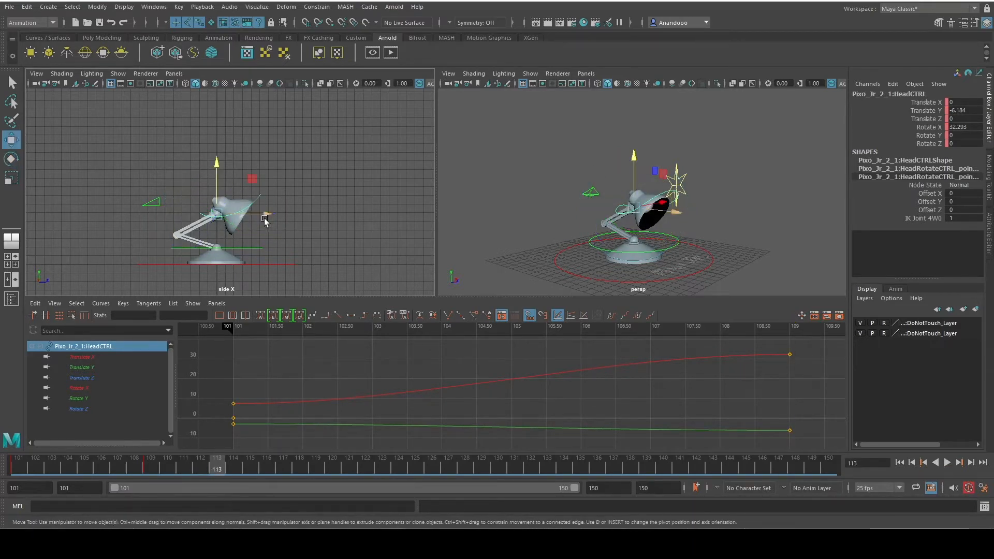
left_click_drag(266, 217, 296, 217)
left_click_drag(250, 168, 252, 128)
left_click_drag(298, 174, 320, 165)
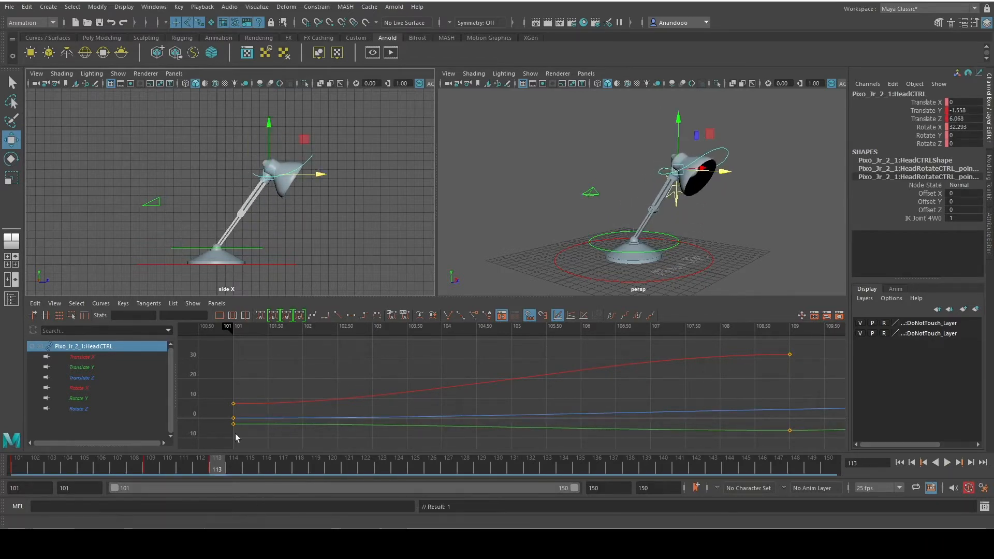
Tilt the head control down to about 71.9 degrees on X at frame 113, and check the motion.
key("e")
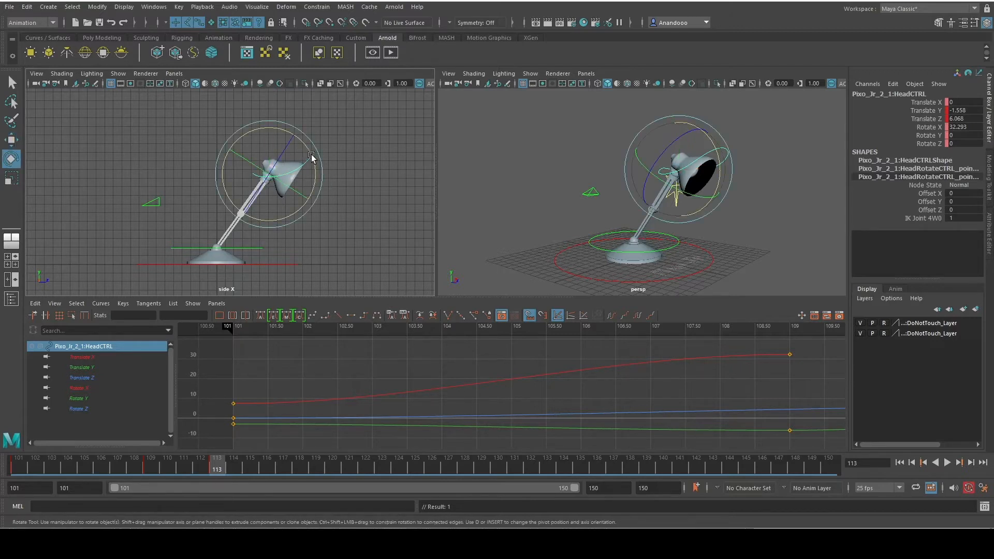
left_click_drag(312, 160, 318, 192)
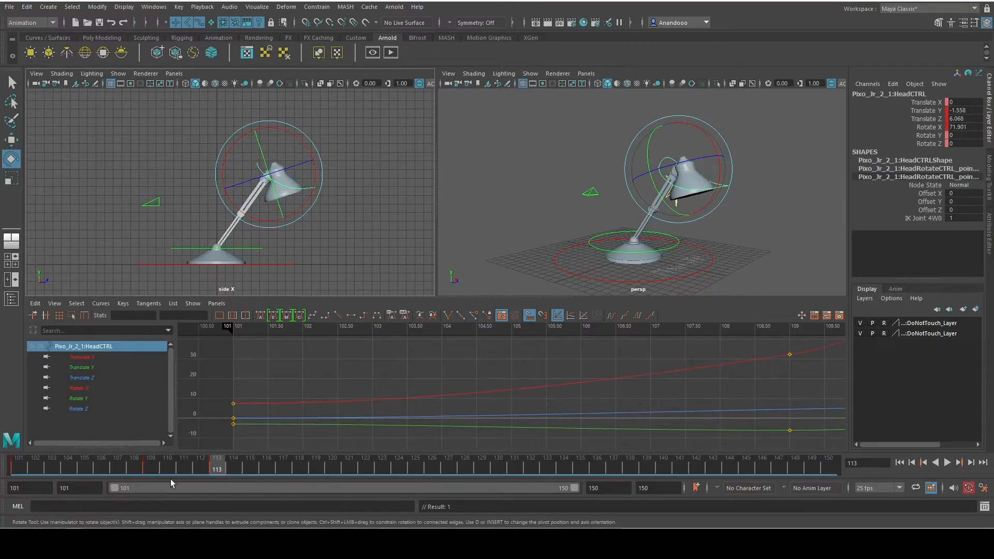
mouse_move(202, 471)
left_mouse_down()
mouse_move(15, 477)
mouse_move(152, 486)
mouse_move(254, 472)
mouse_move(122, 458)
mouse_move(16, 466)
mouse_move(216, 469)
left_mouse_up()
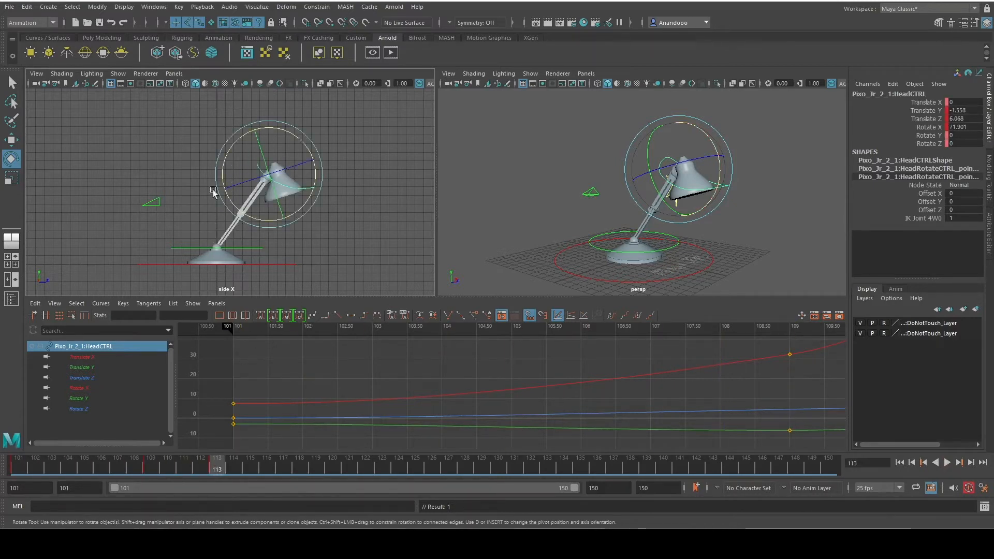
Key the base control in its grounded position at frame 113, and check the motion.
left_click(176, 249)
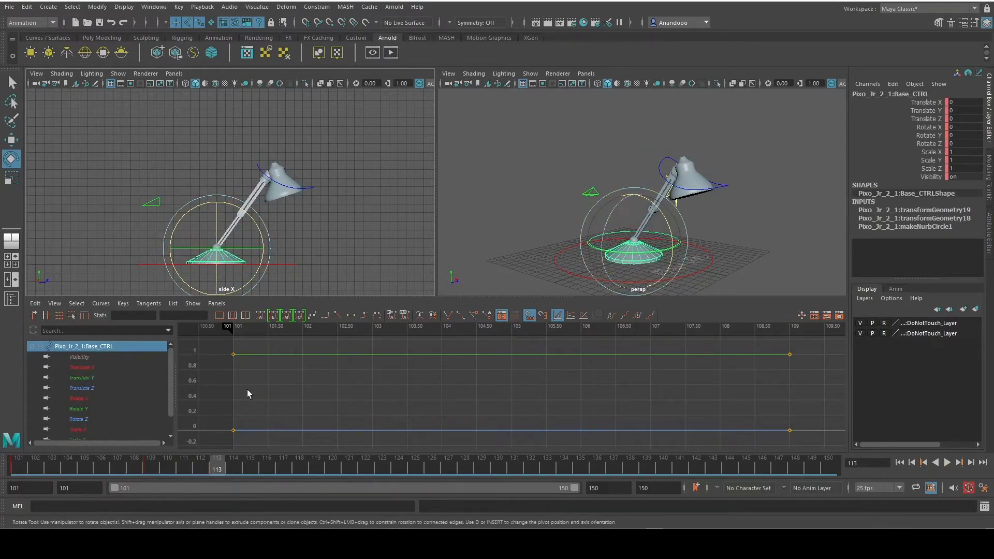
key("s")
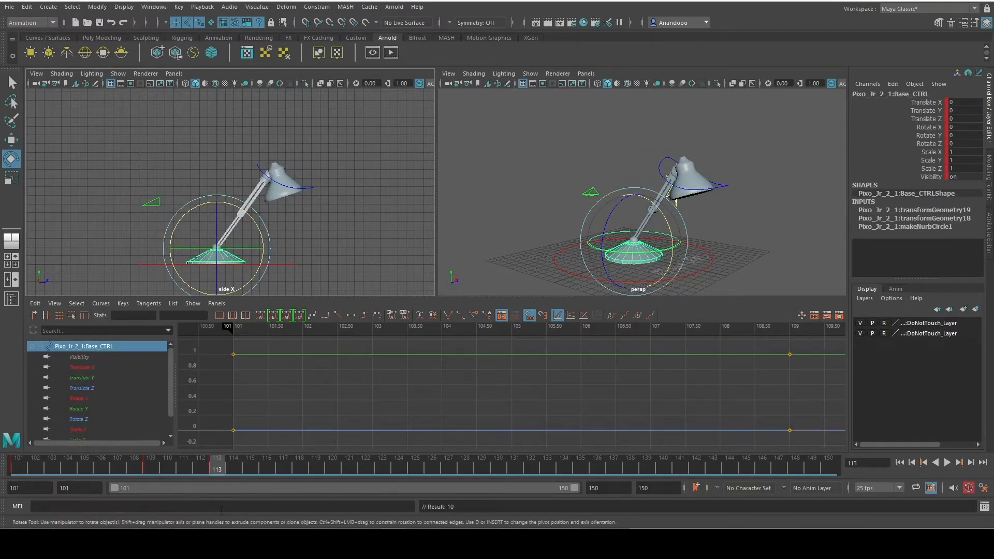
key("alt+v")
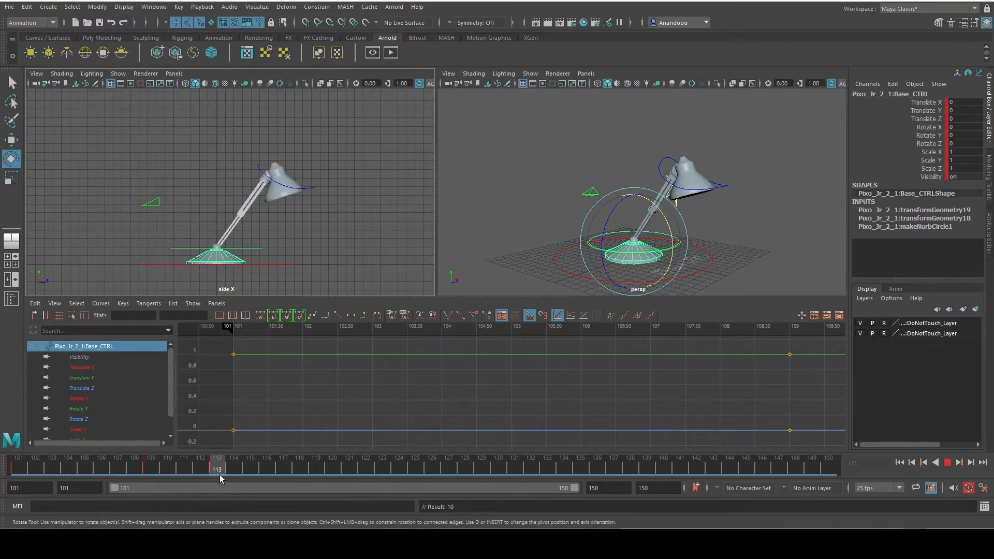
left_click(217, 467)
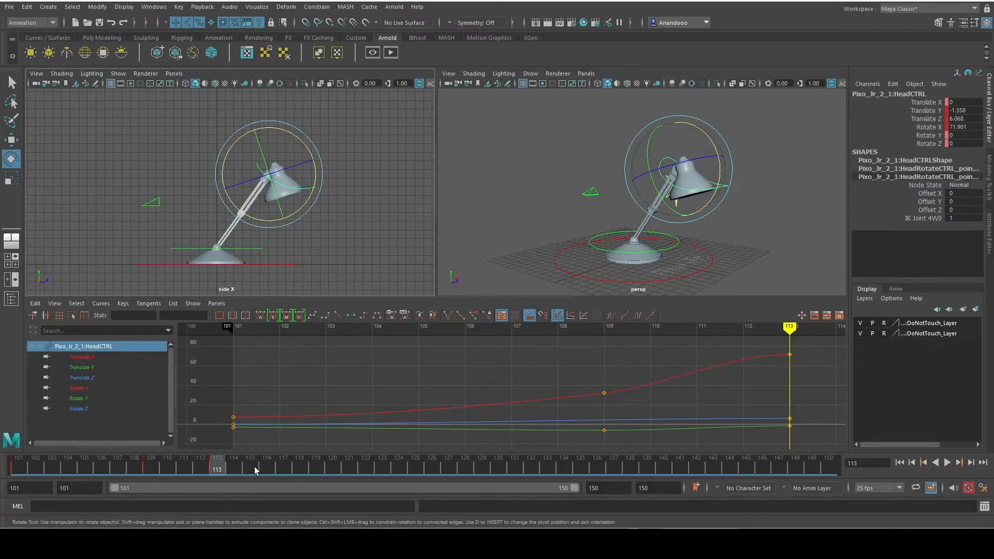
At frame 117, move the head control forward to about 7.69 on Z and lift the base control to about 3.605 on Y and 7.81 on Z.
left_click(284, 469)
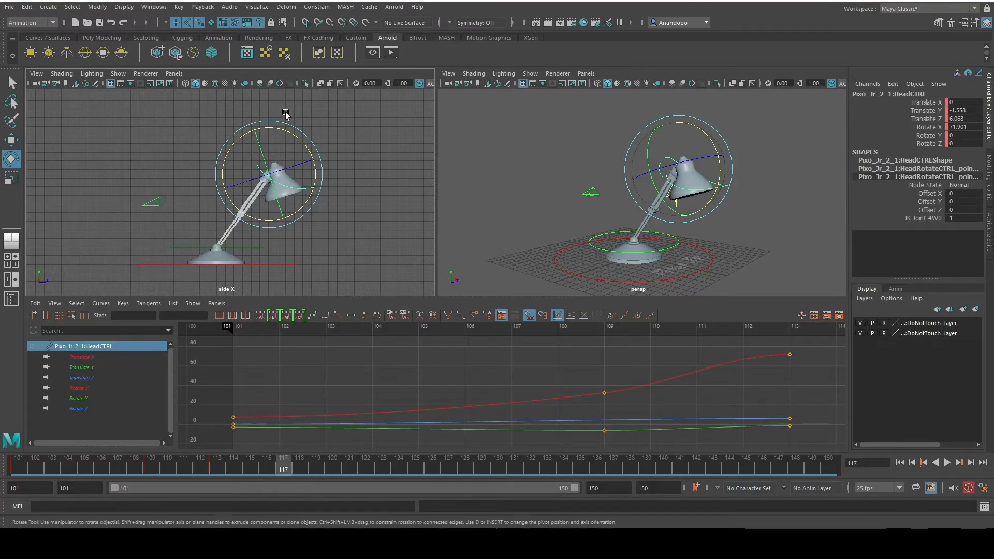
key("w")
left_click_drag(316, 179, 330, 179)
key("s")
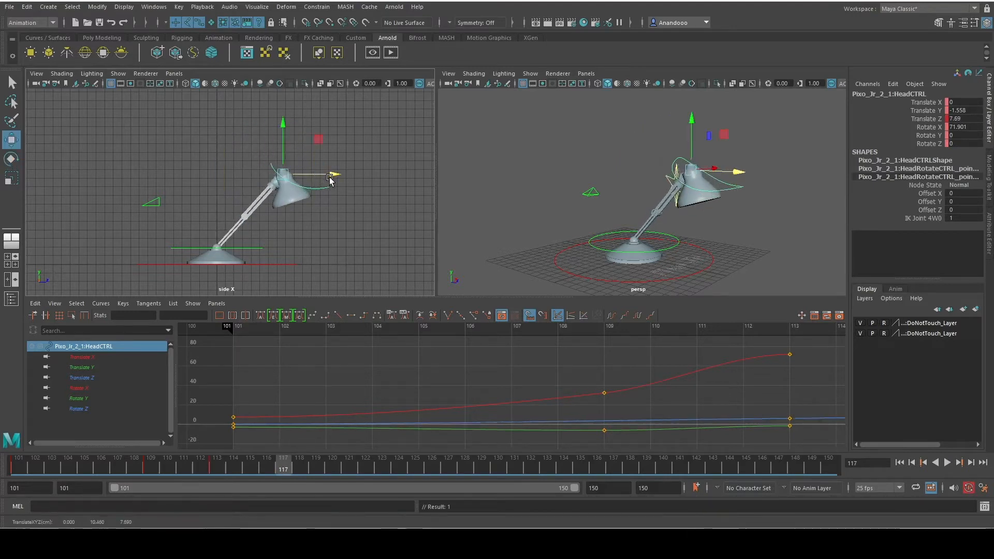
left_click(261, 250)
left_click_drag(263, 250, 286, 186)
key("s")
At frame 117, rotate the head control to about 27.89 degrees on X and the base control to about 30.79 degrees on X.
left_click(325, 192)
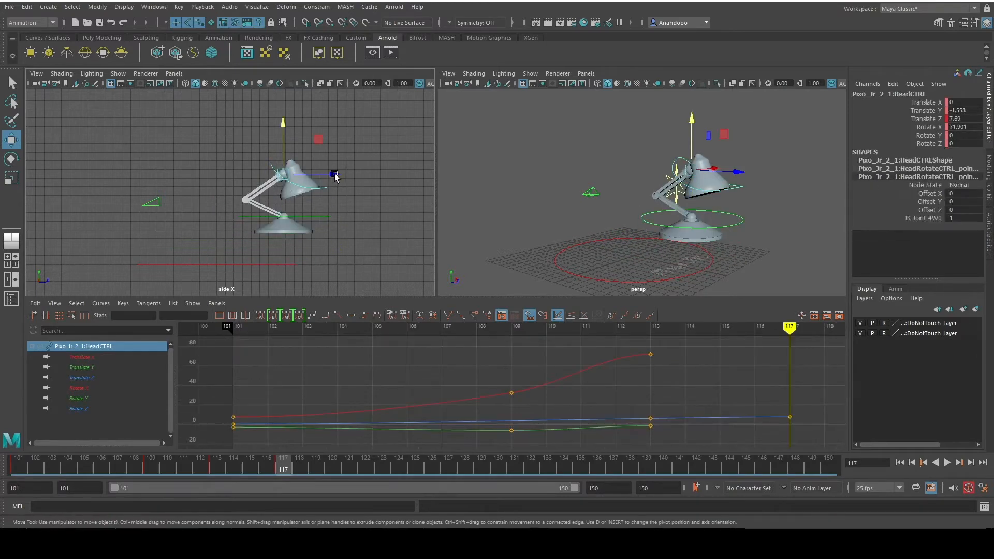
key("e")
left_click_drag(328, 177, 330, 219)
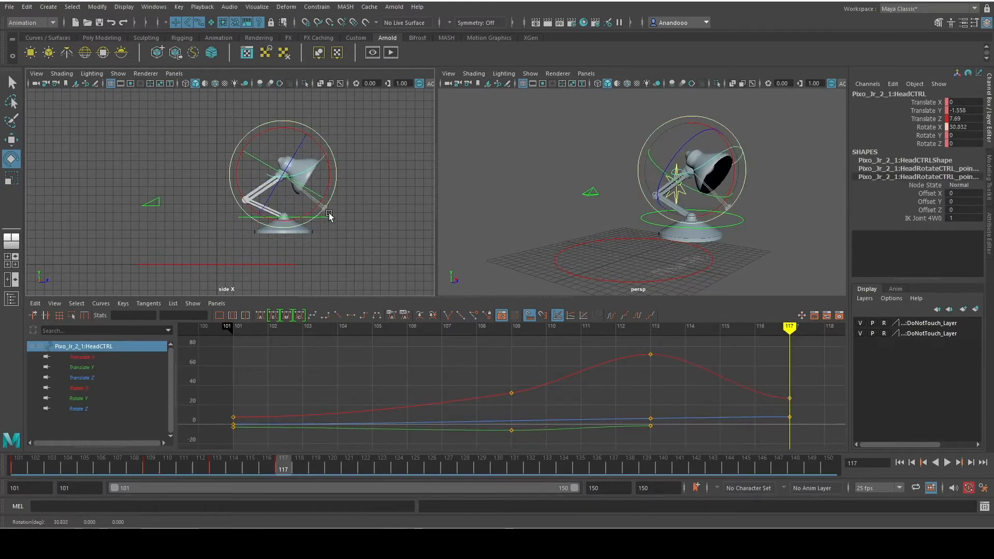
left_click(373, 237)
left_click(329, 220)
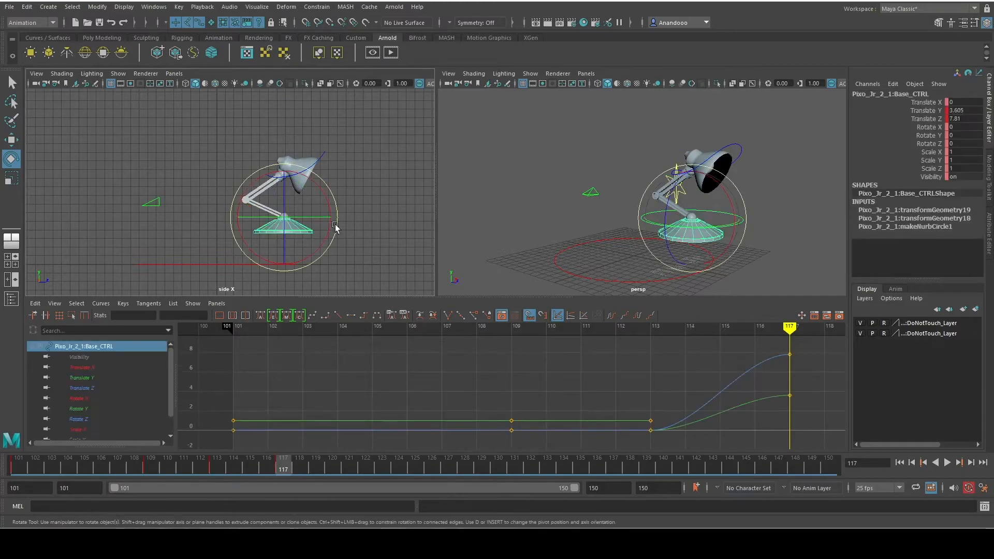
mouse_move(330, 207)
left_mouse_down()
mouse_move(328, 229)
mouse_move(328, 211)
left_mouse_up()
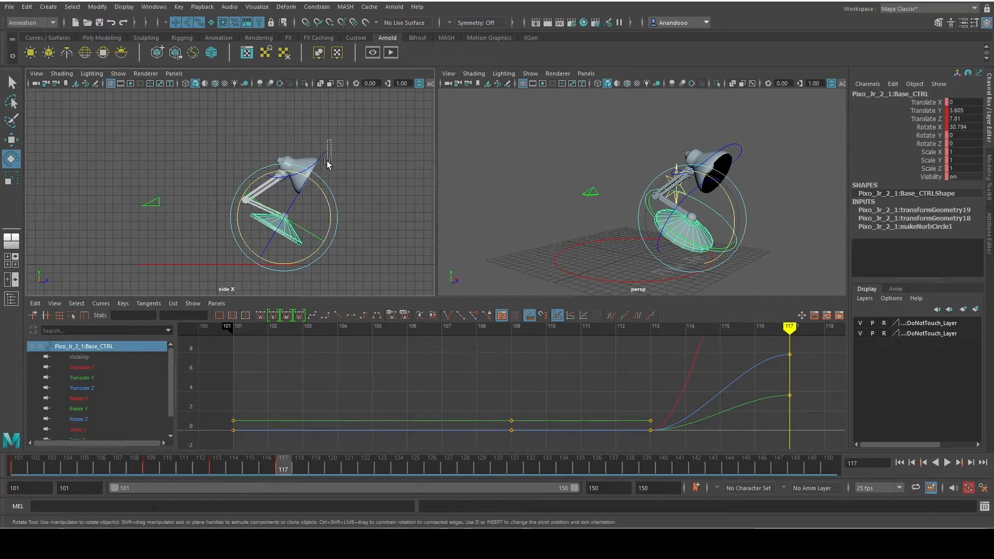
Move the head control forward to about 9.011 on Z at frame 117, and review the motion leading into it.
left_click(323, 162)
key("w")
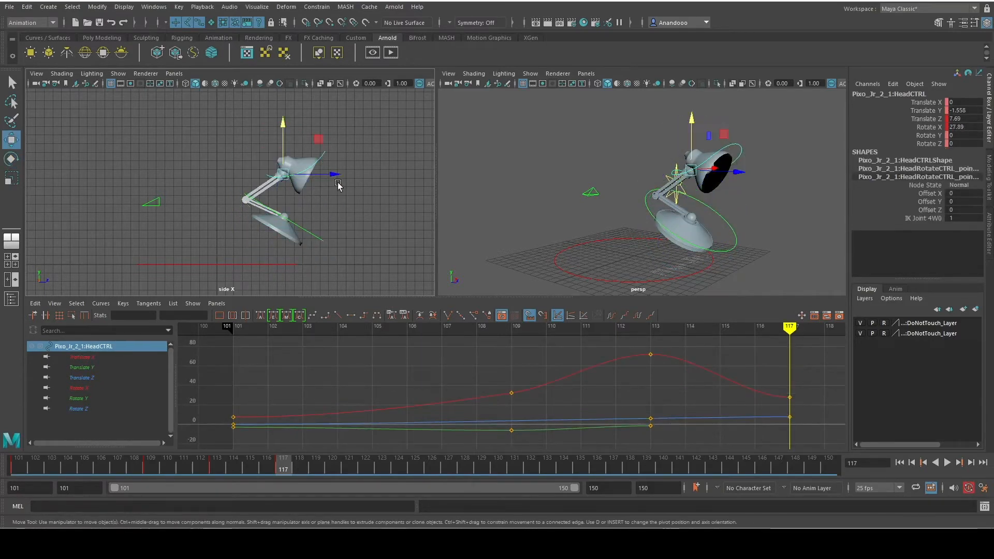
left_click_drag(334, 175, 351, 194)
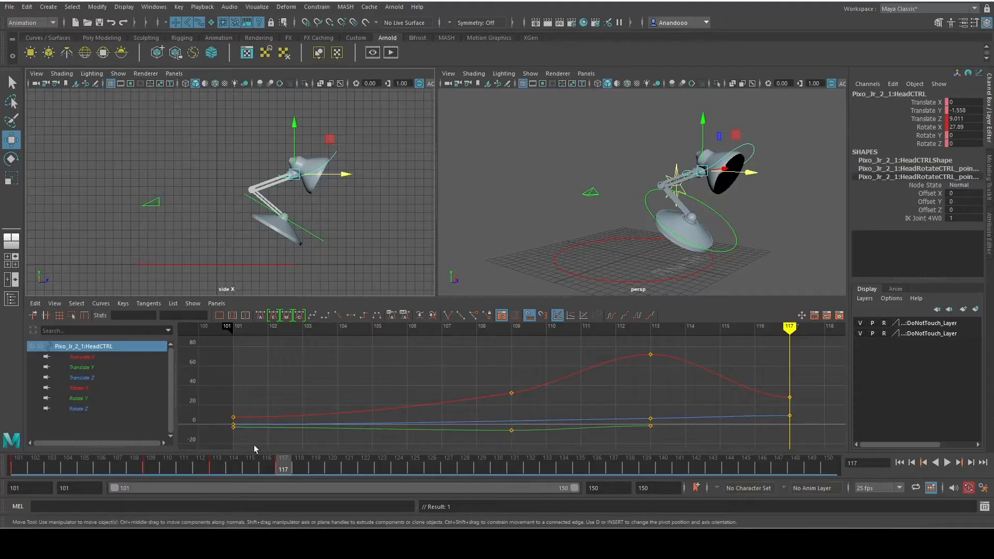
mouse_move(182, 474)
left_mouse_down()
mouse_move(19, 467)
mouse_move(99, 468)
mouse_move(320, 428)
mouse_move(185, 437)
mouse_move(282, 446)
left_mouse_up()
At frame 117, raise the base control to about 5.046 on Y and move the head control to about -0.717 on Y and 7.99 on Z.
left_click(319, 237)
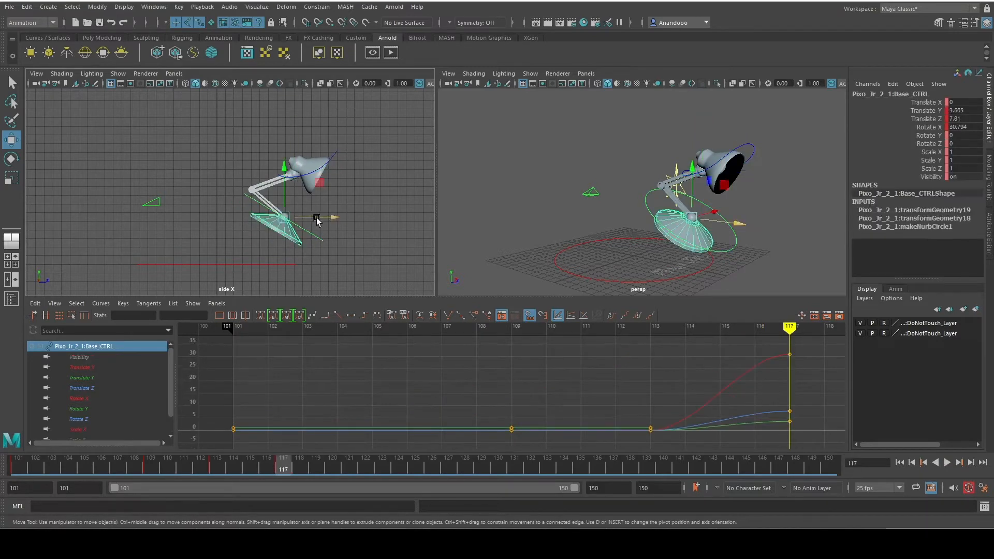
left_click_drag(284, 184, 284, 171)
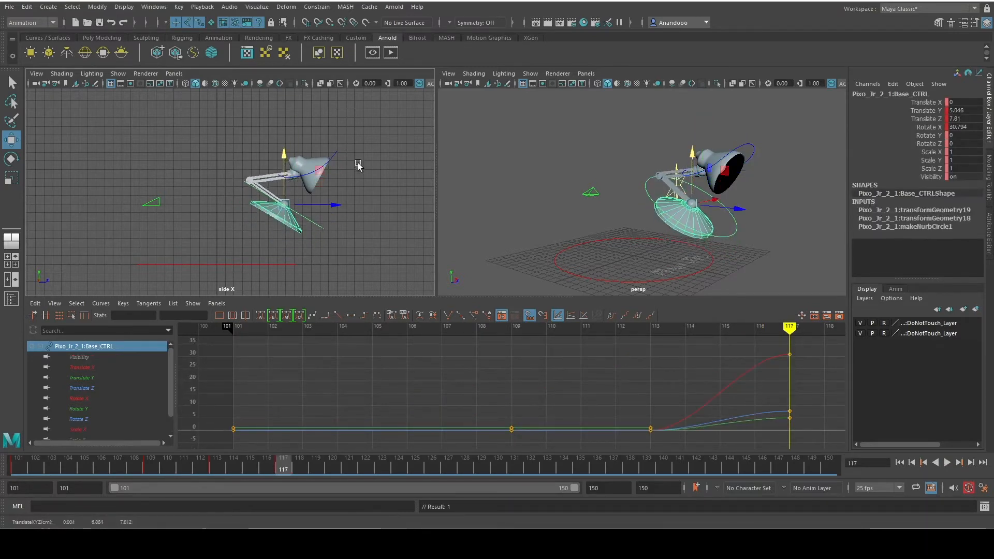
left_click(331, 159)
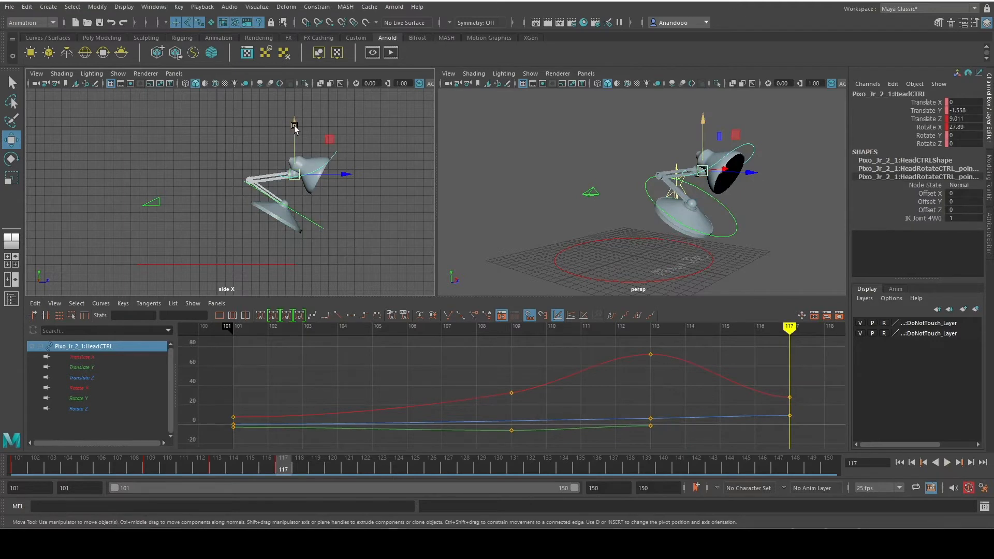
mouse_move(336, 165)
left_mouse_down()
mouse_move(345, 163)
mouse_move(337, 165)
left_mouse_up()
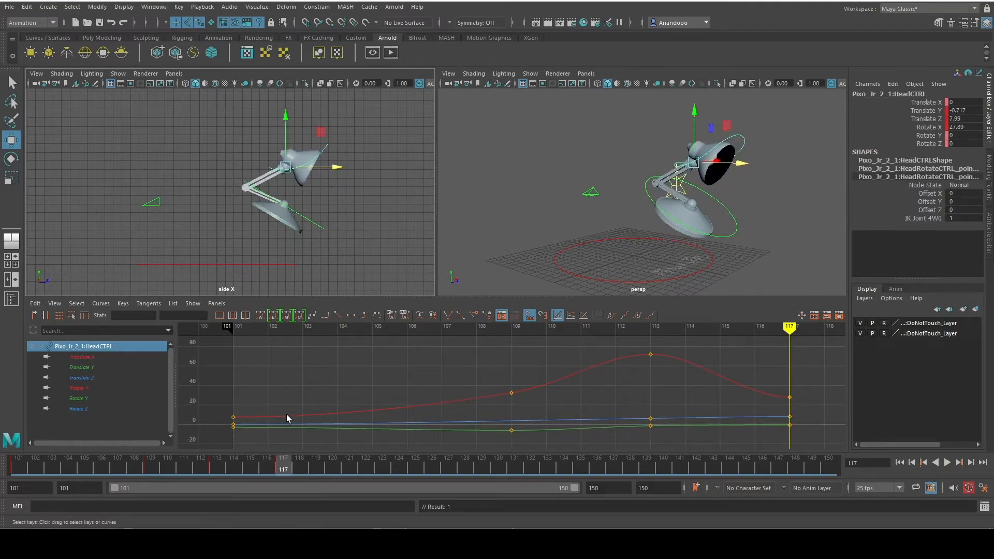
Review the hop motion from the start up to frame 117, and advance to frame 119.
left_click(38, 461)
key("alt+v")
left_click_drag(61, 462, 286, 469)
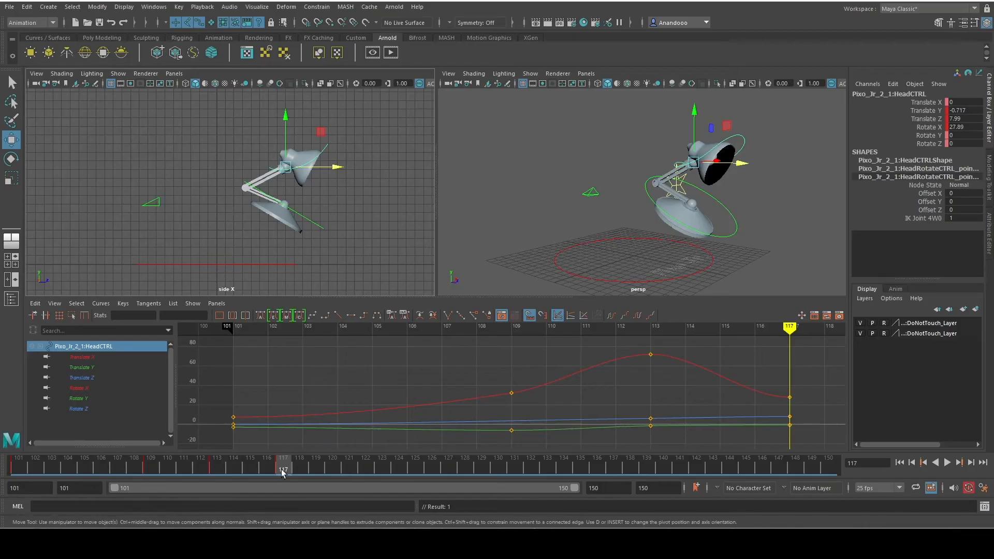
left_click_drag(281, 469, 316, 469)
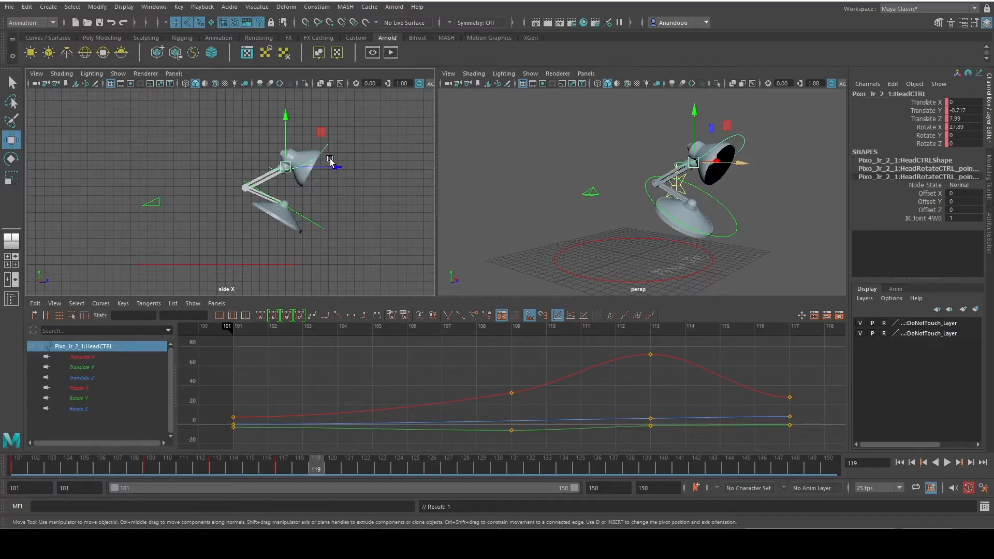
At frame 119, rotate the head control to about 1.124 on X, and key the base control at about 11.534 Translate Z and -9.224 Rotate X.
key("e")
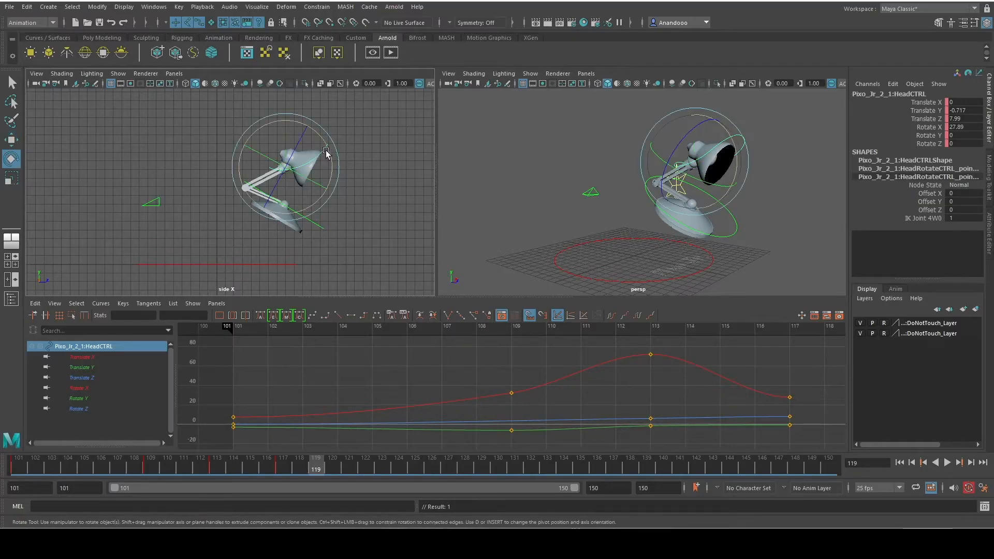
left_click_drag(329, 157, 326, 141)
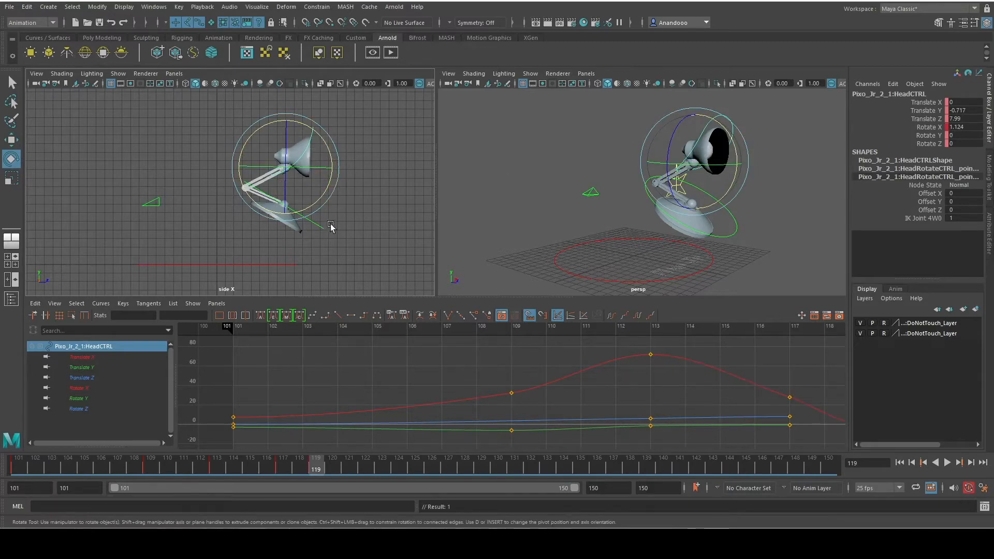
left_click(316, 234)
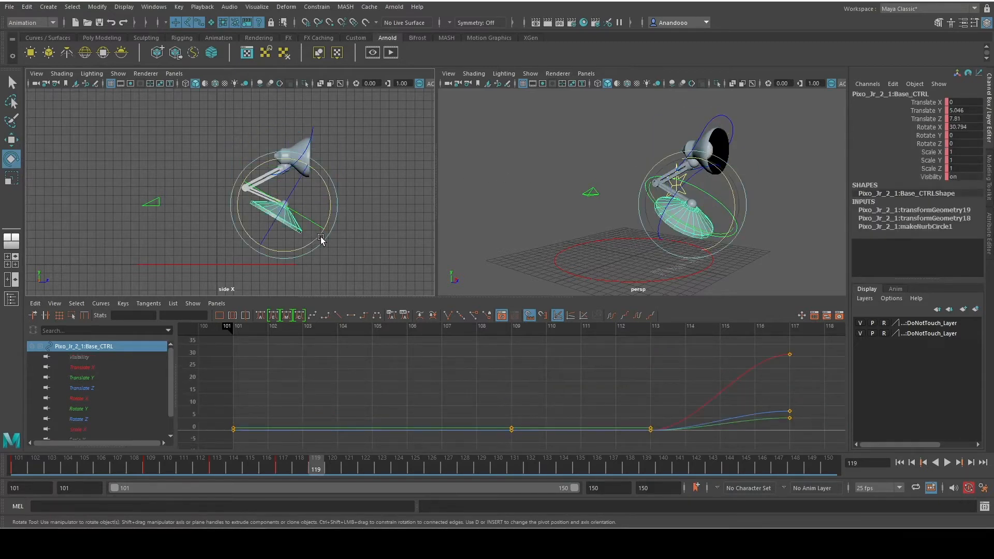
key("w")
left_click_drag(328, 210, 356, 180)
key("e")
key("s")
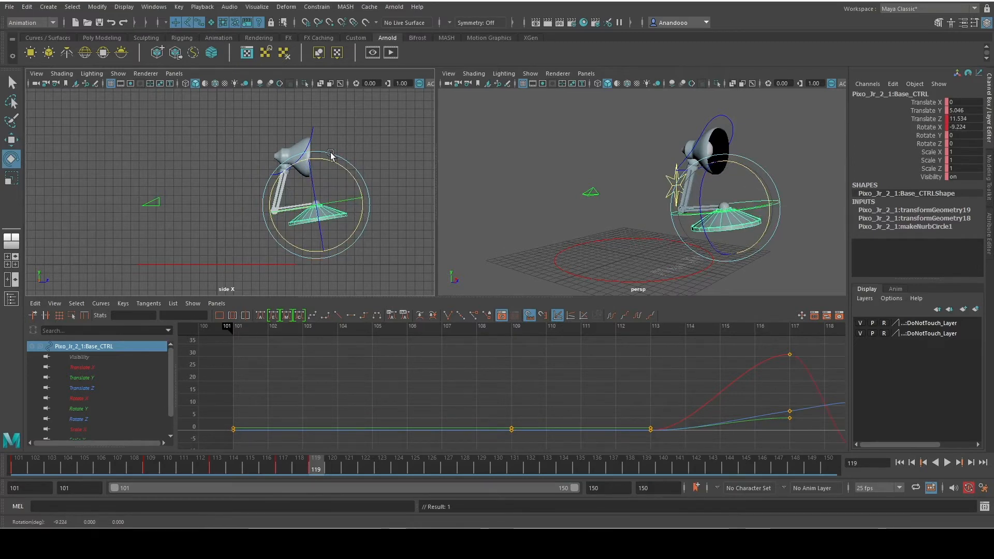
Key the head control at about 9.612 on Translate Z at frame 119, and compare the pose with the thumbnail sketches in Google Slides.
left_click(316, 132)
key("w")
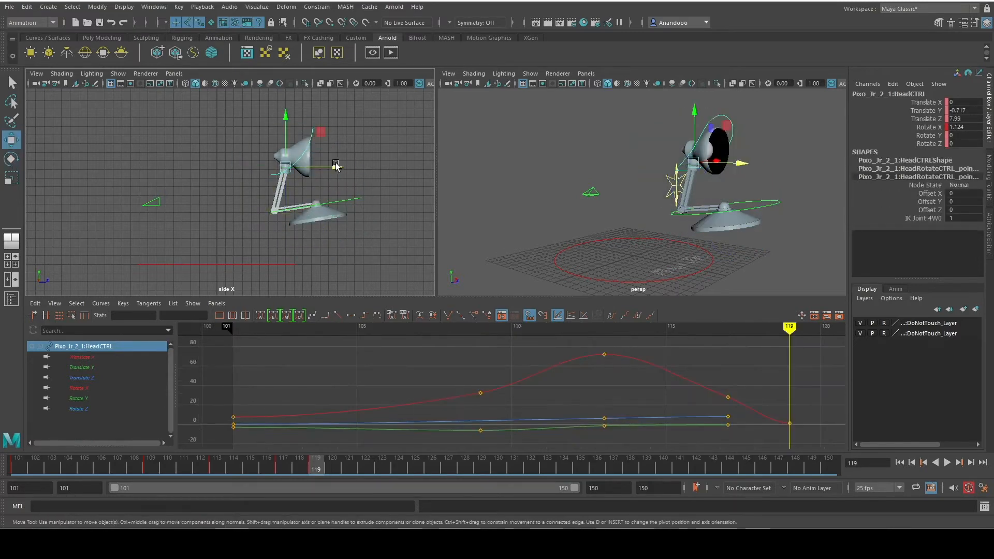
left_click_drag(338, 171, 353, 172)
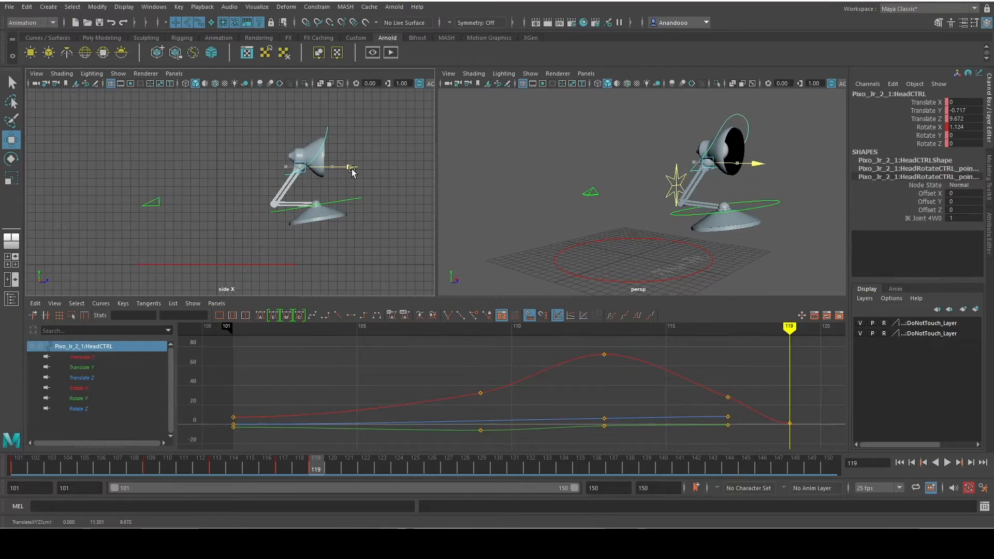
key("s")
key("alt+Tab")
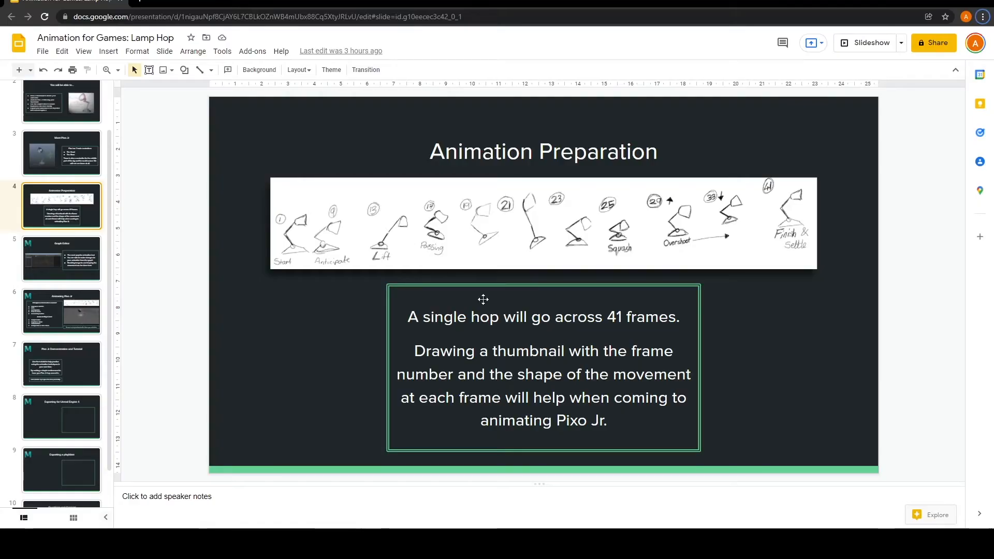
key("alt+Tab")
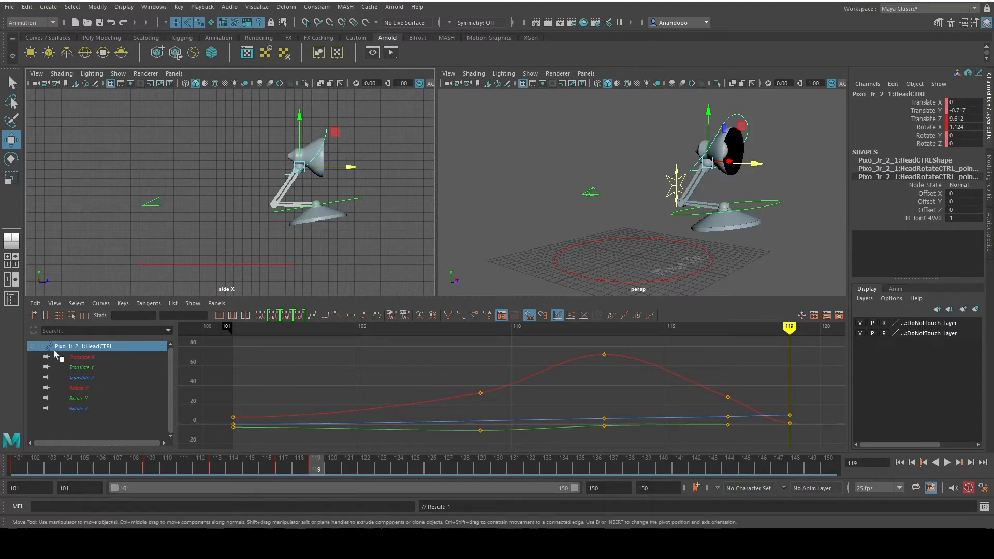
Try flat tangents on the head control's Translate Z keys from frame 113 to 119, and undo the change.
left_click(91, 378)
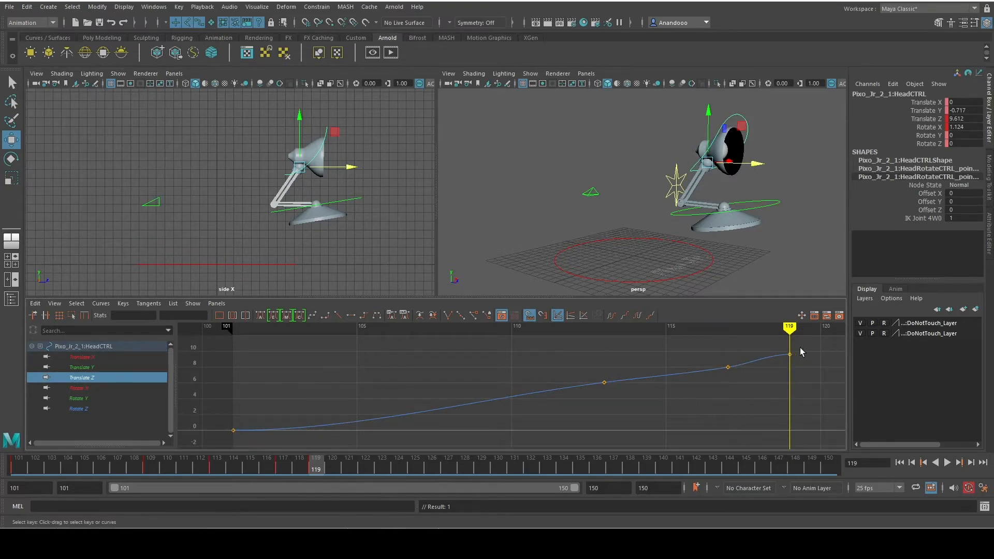
left_click_drag(735, 375, 517, 405)
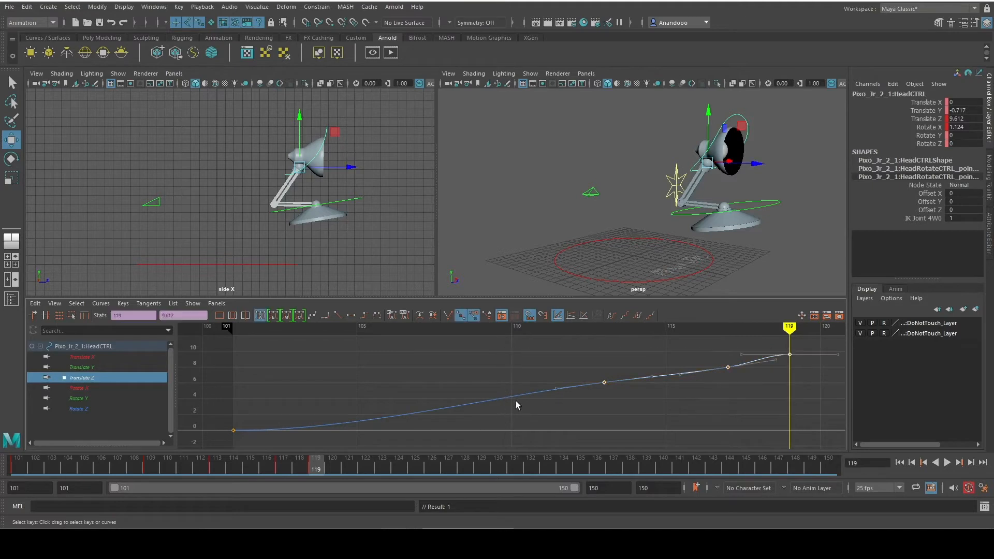
left_click(351, 316)
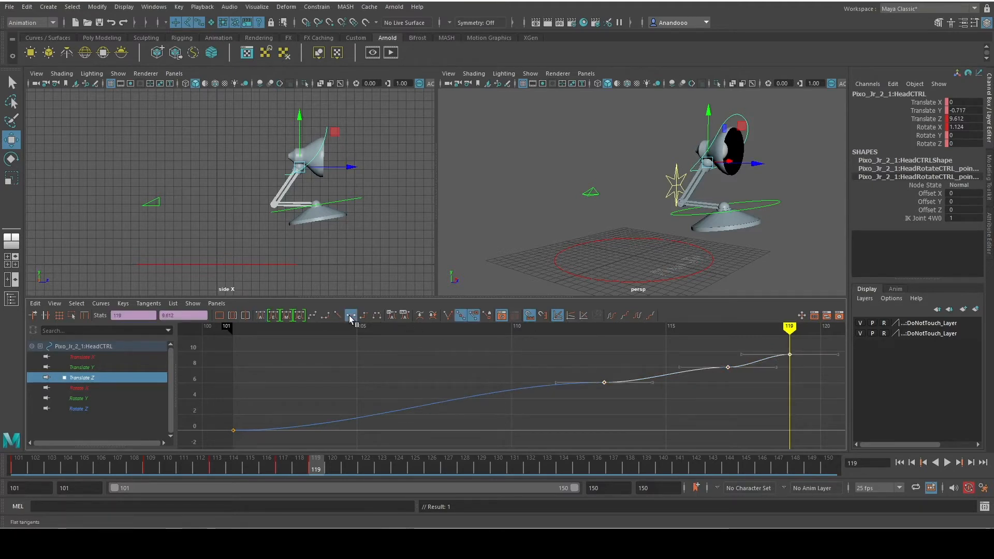
key("ctrl+z")
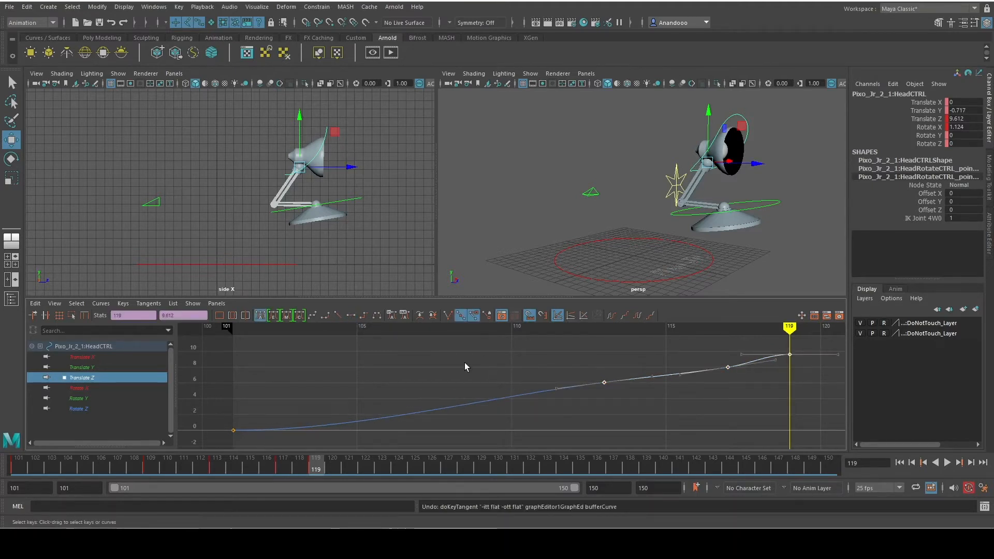
left_click(393, 363)
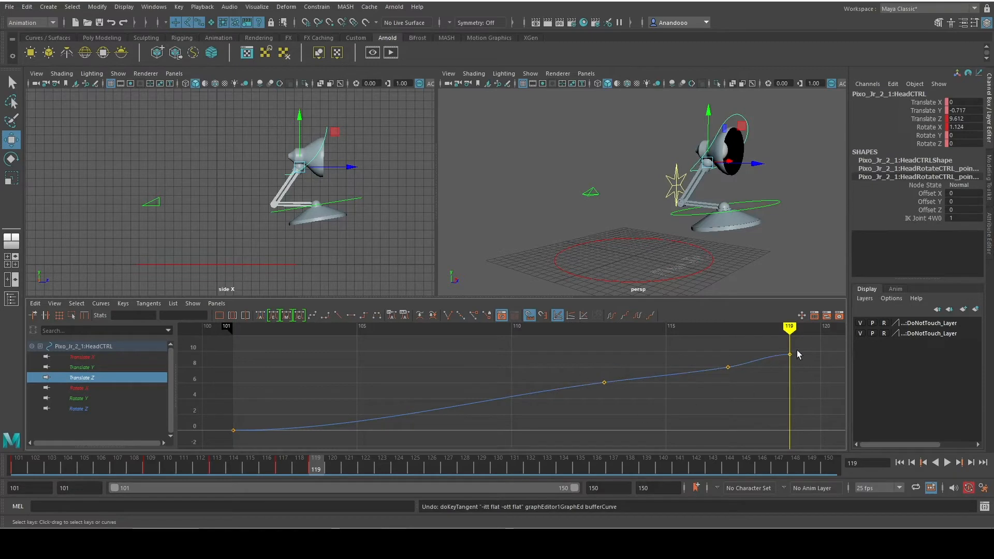
Lower the frame 119 key on the head control's Translate Z curve to about 9.153.
left_click_drag(784, 358, 784, 359)
middle_click_drag(792, 355, 792, 361)
left_click(693, 399)
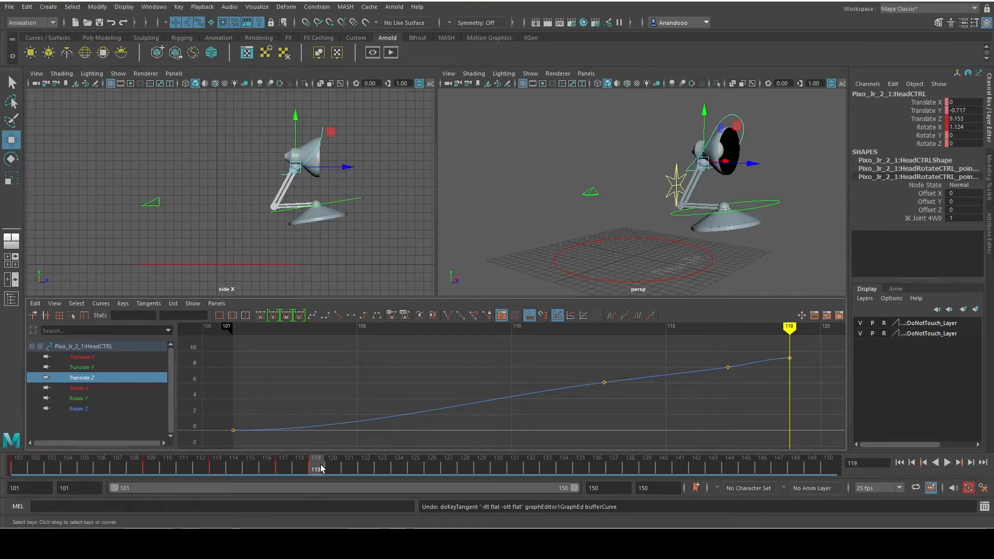
Check the frame 21 pose in the Google Slides thumbnail sketches, and advance the Maya timeline to frame 121.
key("alt+Tab")
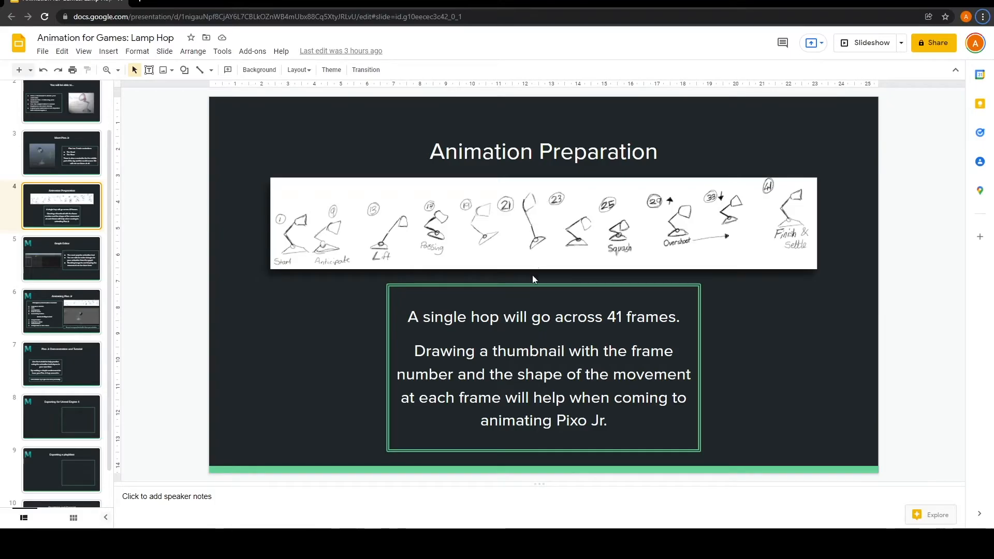
key("alt+Tab")
key("alt+Tab")
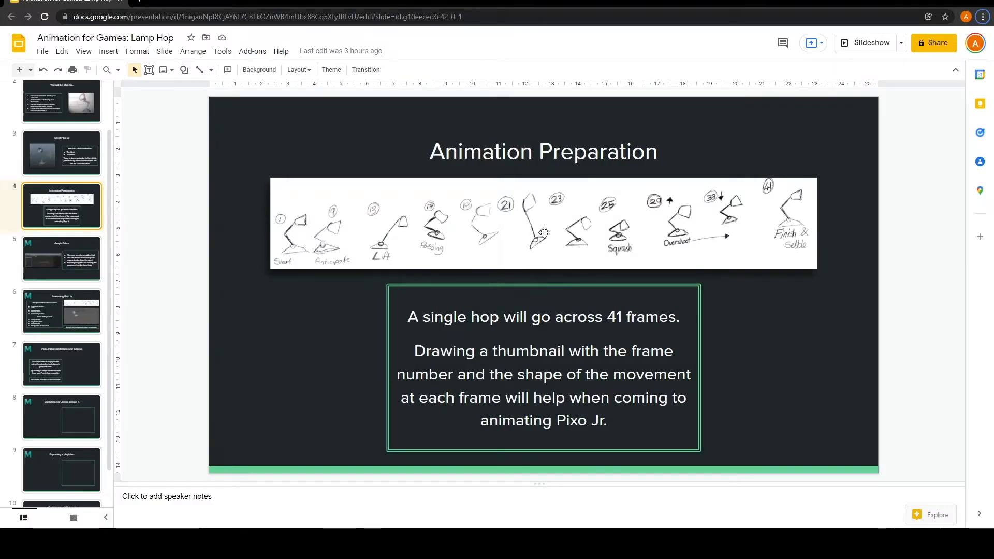
key("alt+Tab")
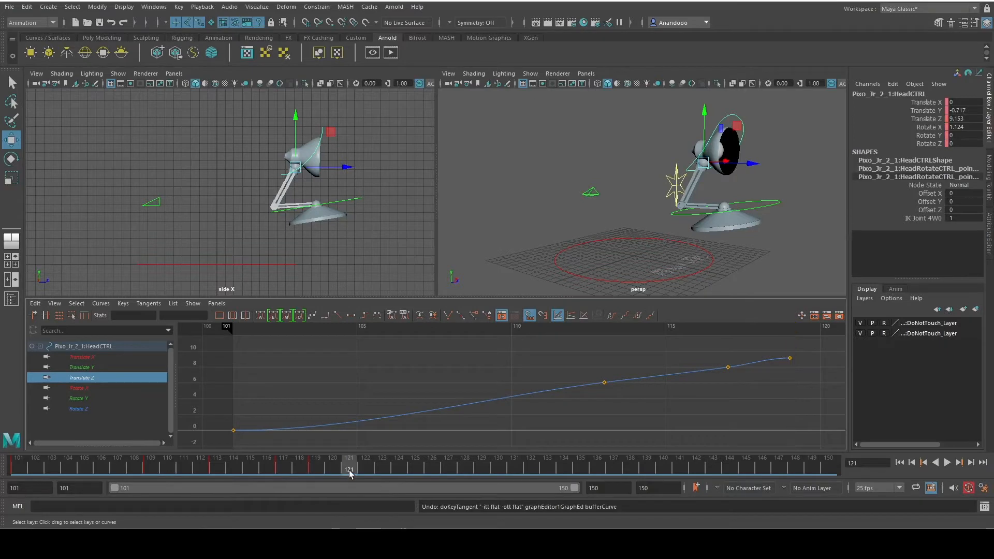
At frame 121, move the base control to about 1.141 on Y and 15.019 on Z, and rotate it to about -26.194 on X.
left_click(333, 198)
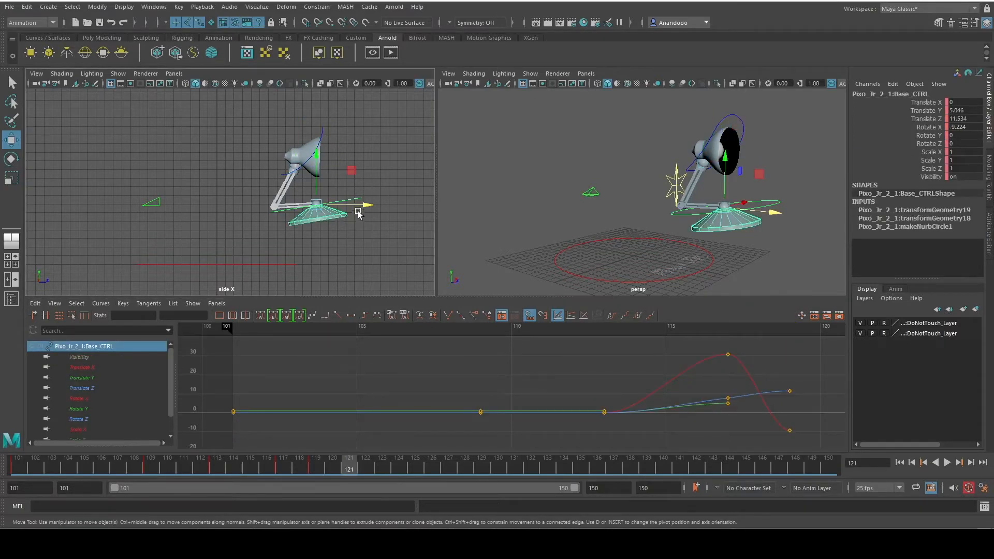
left_click_drag(317, 170, 317, 212)
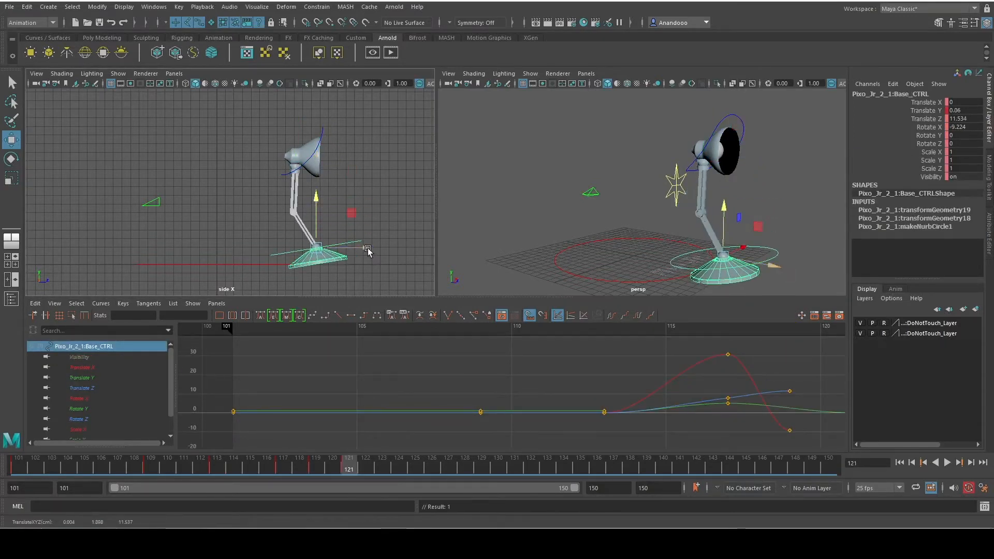
left_click_drag(368, 251, 398, 256)
mouse_move(347, 214)
left_mouse_down()
mouse_move(381, 221)
mouse_move(374, 201)
mouse_move(377, 236)
mouse_move(357, 204)
left_mouse_up()
key("e")
key("w")
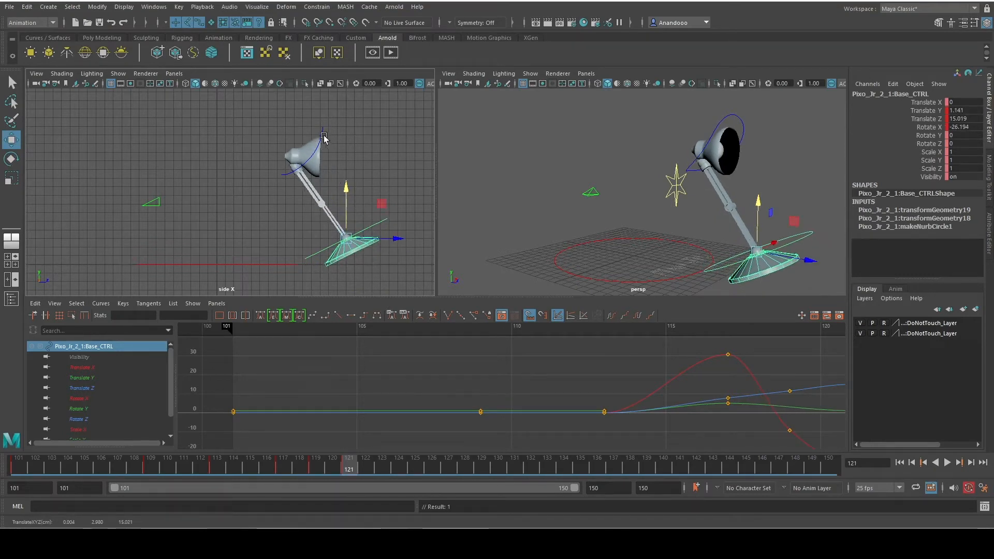
Refine the base control's position at frame 121 to about 1.442 on Y and 15.56 on Z, and key it.
left_click_drag(404, 241, 404, 241)
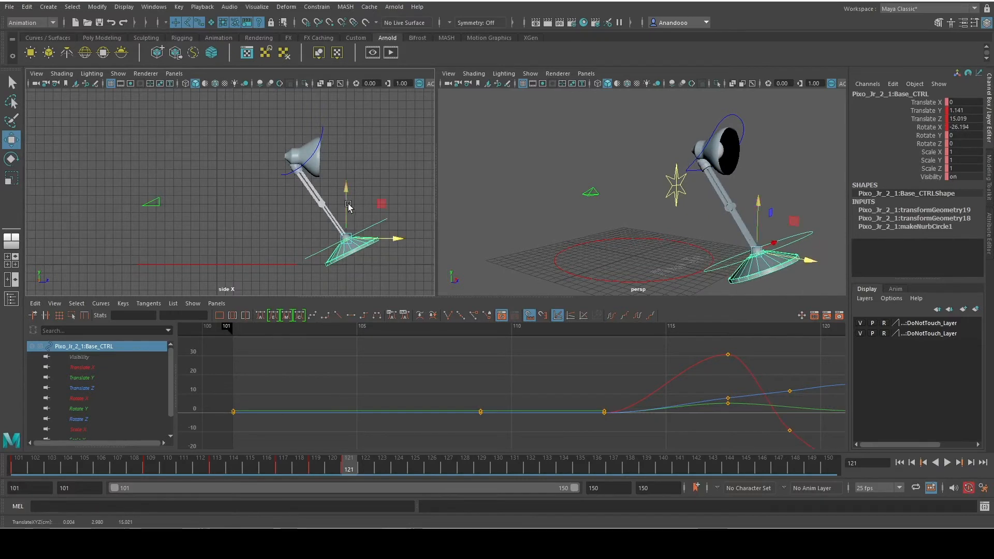
left_click_drag(348, 207, 359, 205)
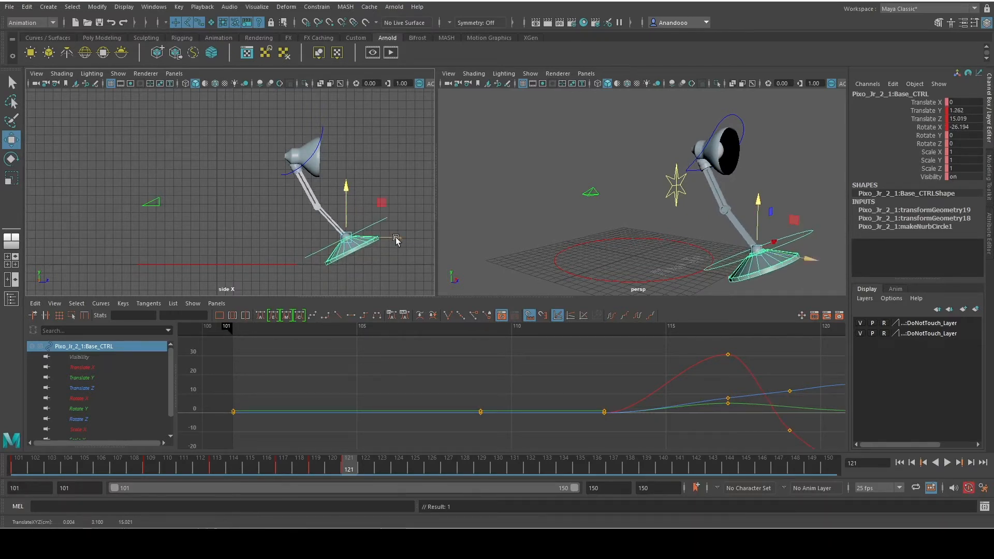
left_click_drag(396, 240, 381, 240)
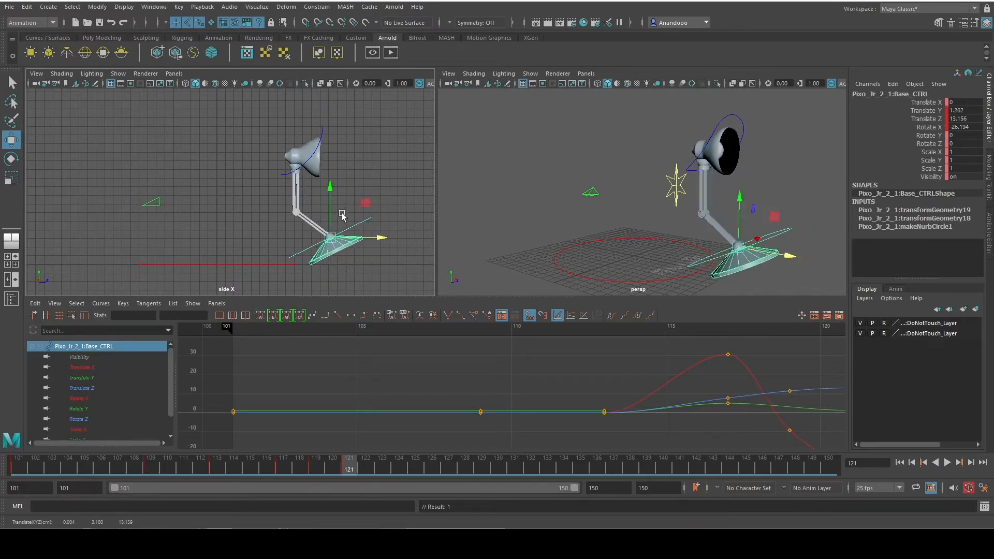
left_click_drag(331, 209, 332, 205)
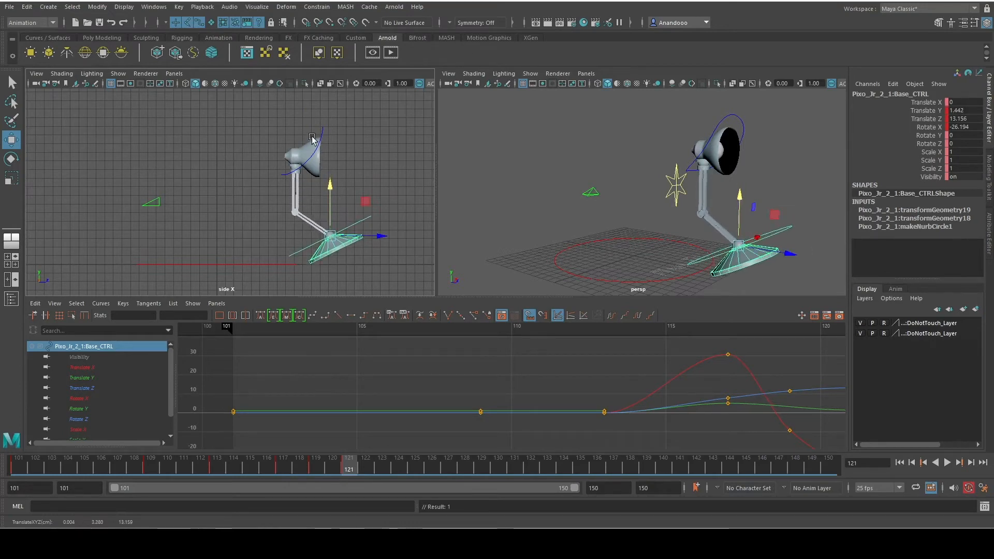
left_click_drag(385, 244, 404, 245)
key("s")
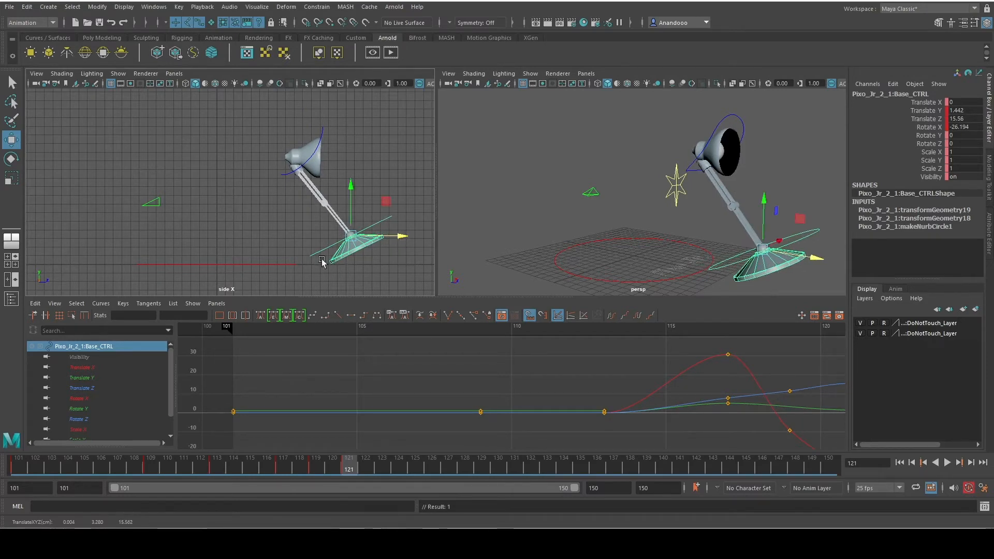
Lower the base control to about 1.388 on Y so the rear edge of the base meets the ground line at frame 121.
scroll(328, 273, "up", 5)
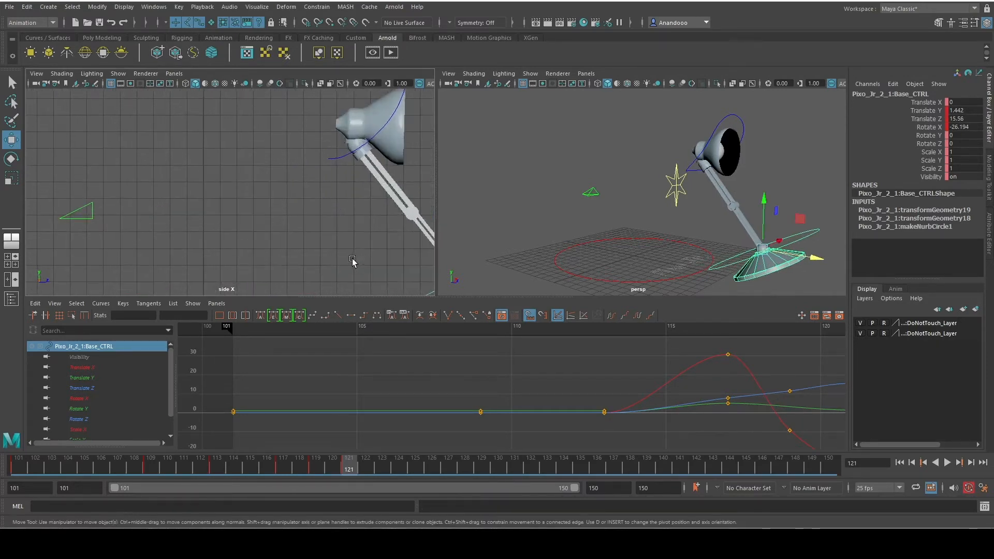
middle_click_drag(352, 262, 237, 97, "alt")
scroll(341, 185, "up", 5)
scroll(340, 185, "up", 1)
middle_click_drag(340, 184, 139, 224, "alt")
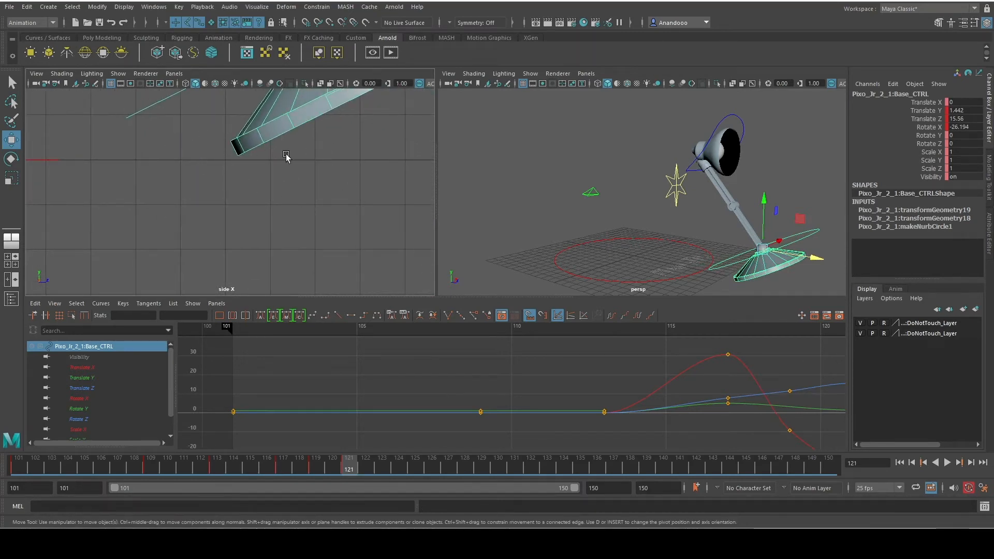
key("f")
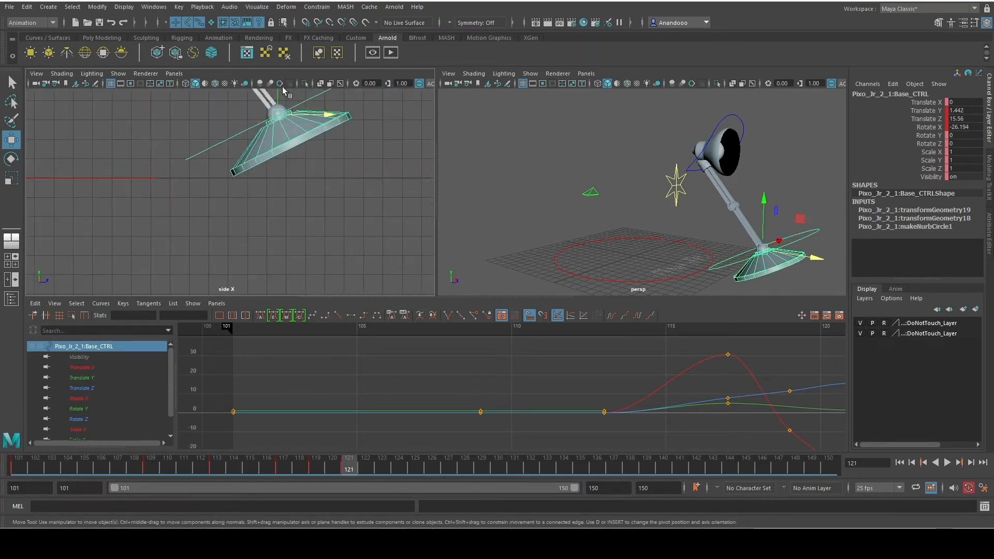
left_click_drag(278, 92, 281, 96)
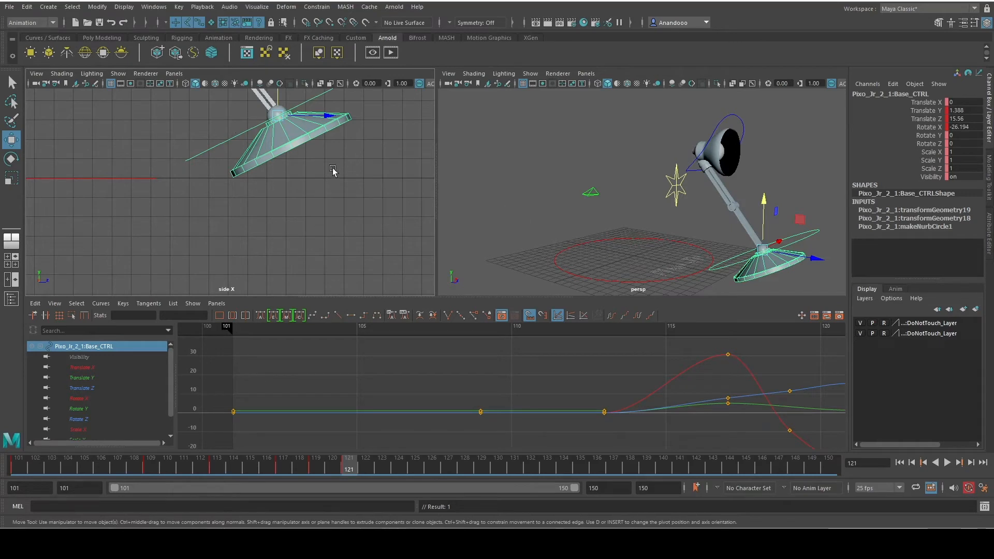
middle_click_drag(375, 171, 385, 241, "alt")
middle_click_drag(388, 146, 392, 211, "alt")
right_click_drag(392, 155, 374, 104, "alt")
right_click_drag(419, 191, 401, 134, "alt")
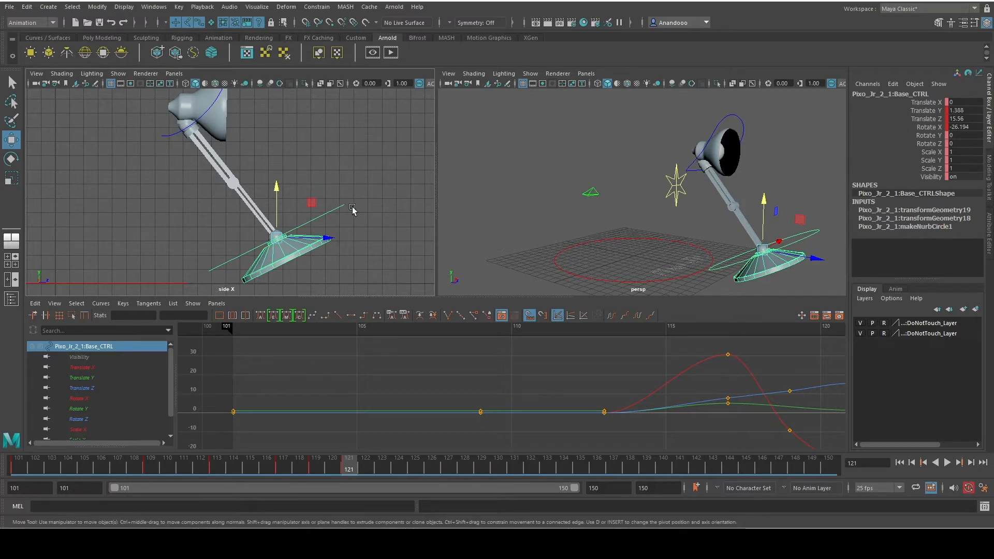
Compare the frame 121 pose with the Google Slides thumbnail sketches, and advance the Maya timeline to frame 123.
key("alt+Tab")
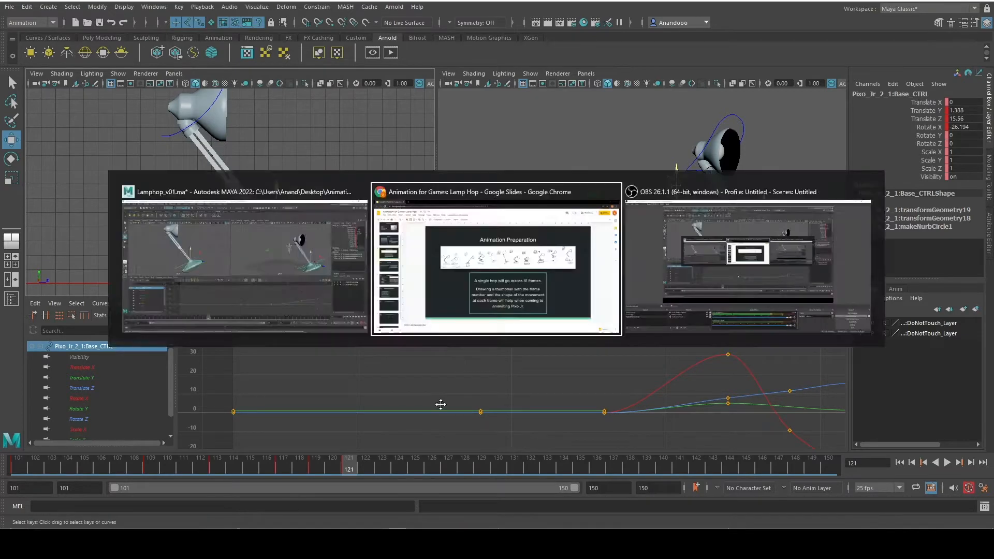
key("alt+Tab")
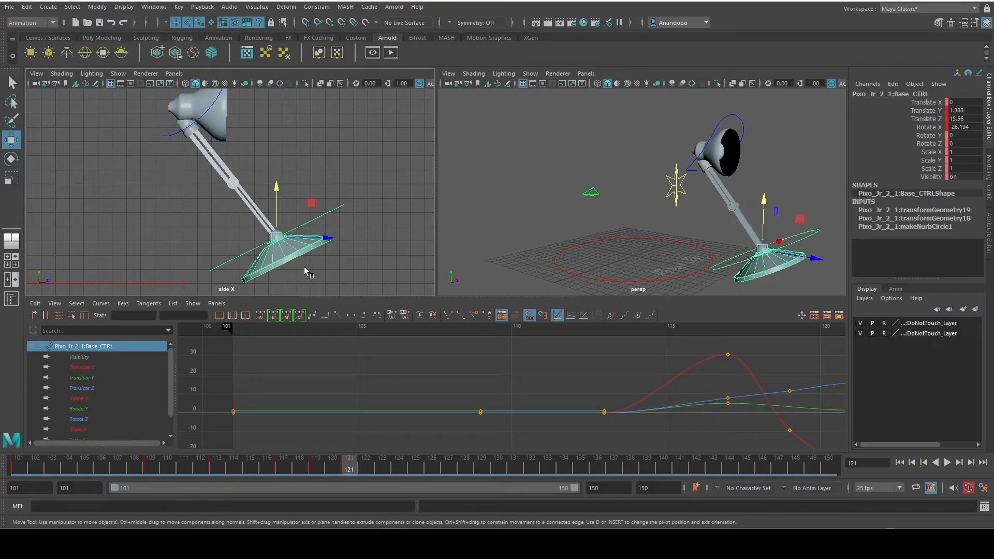
key("alt+Tab")
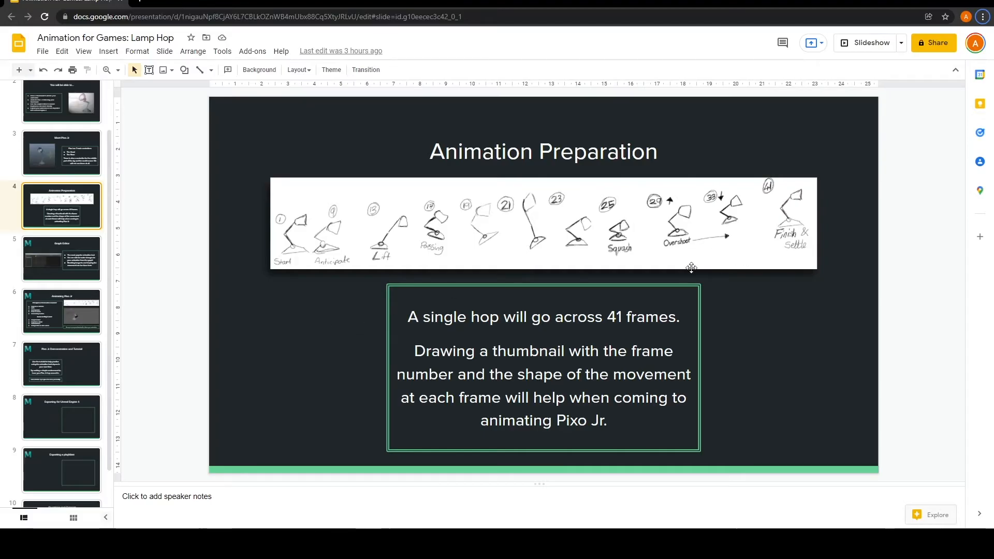
key("alt+Tab")
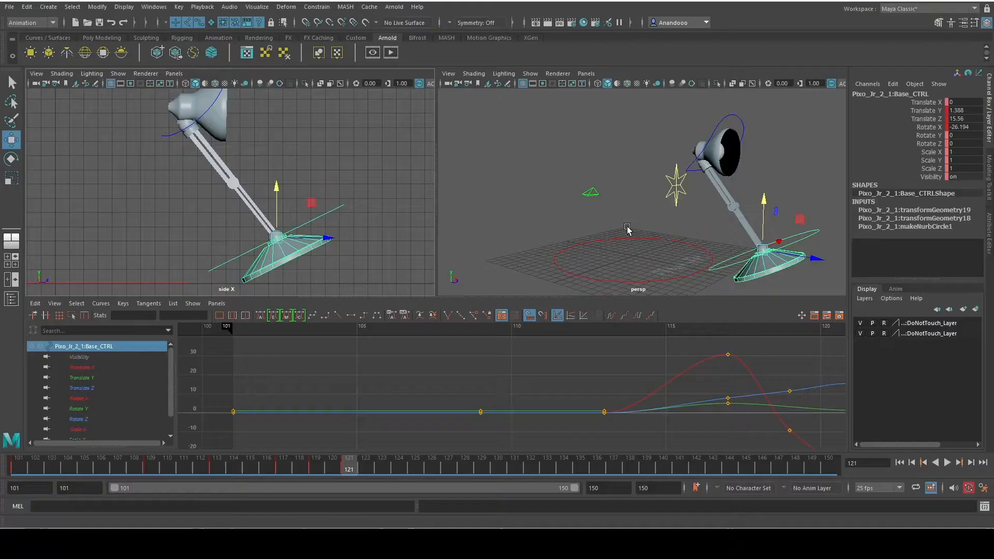
left_click(382, 469)
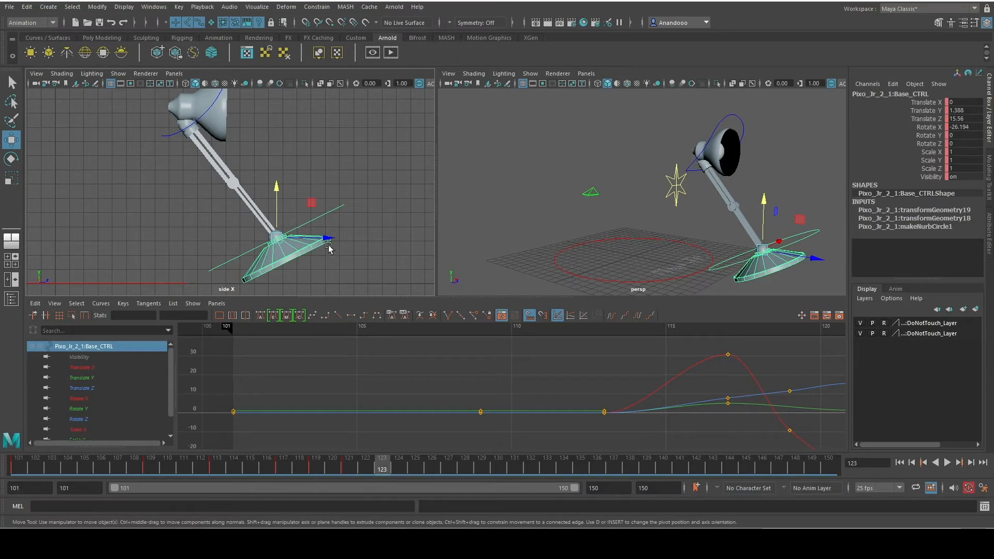
At frame 123, rotate the base control to about 1.107 on X and lower the head control to about -1.919 on Y.
key("e")
mouse_move(324, 228)
left_mouse_down()
mouse_move(323, 250)
mouse_move(309, 232)
left_mouse_up()
key("w")
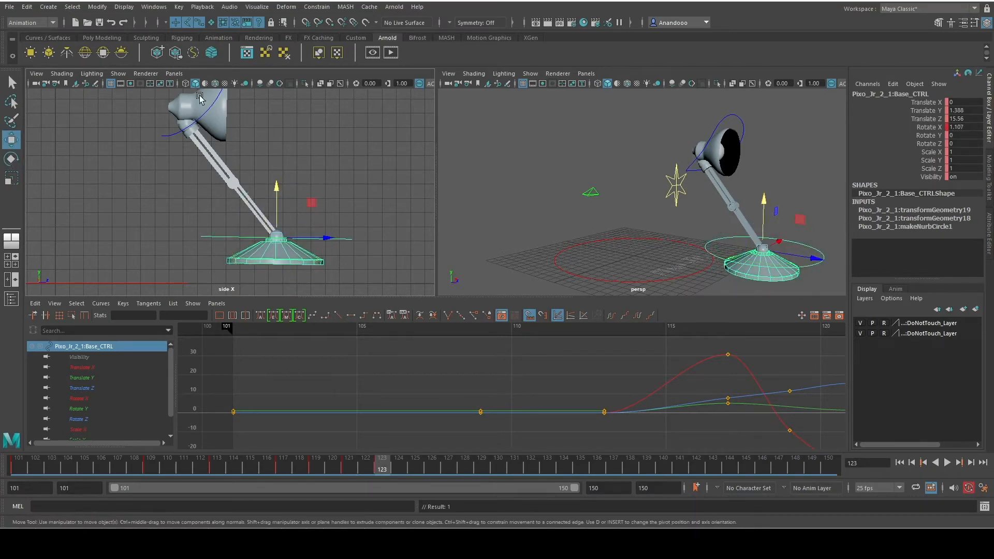
left_click(219, 107)
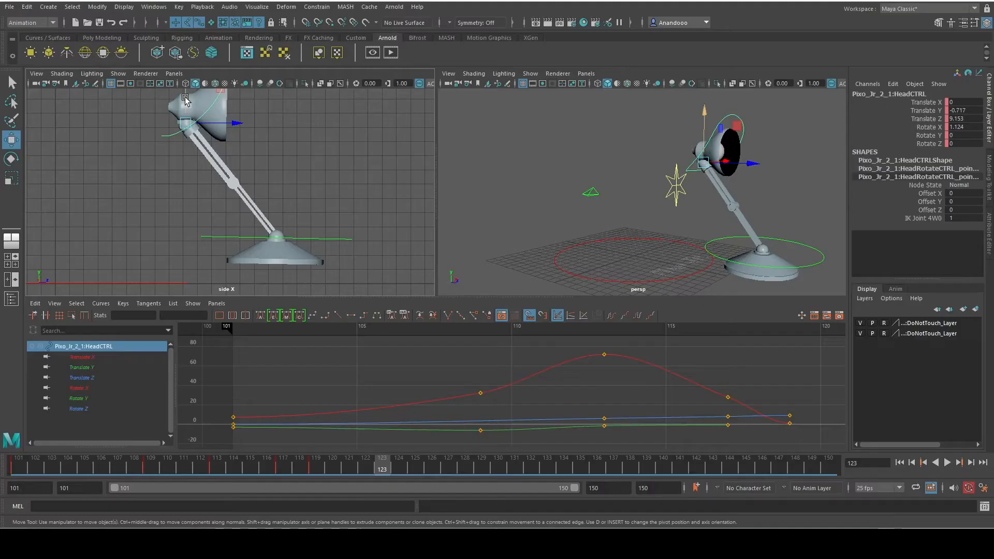
left_click_drag(184, 100, 187, 115)
Flatten the base onto the ground at frame 123 by setting the base control's Rotate X and Translate Y to 0.
left_click(344, 241)
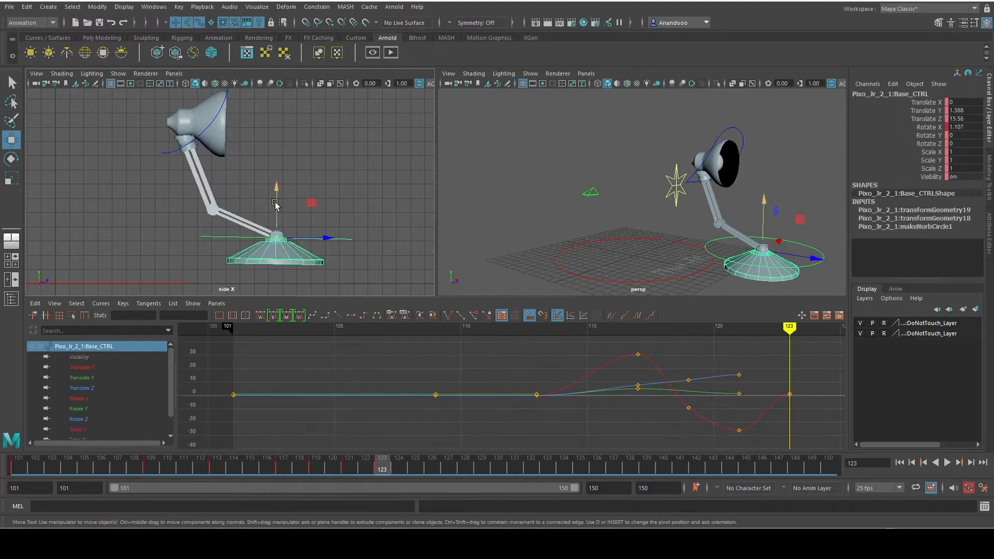
left_click_drag(275, 205, 275, 215)
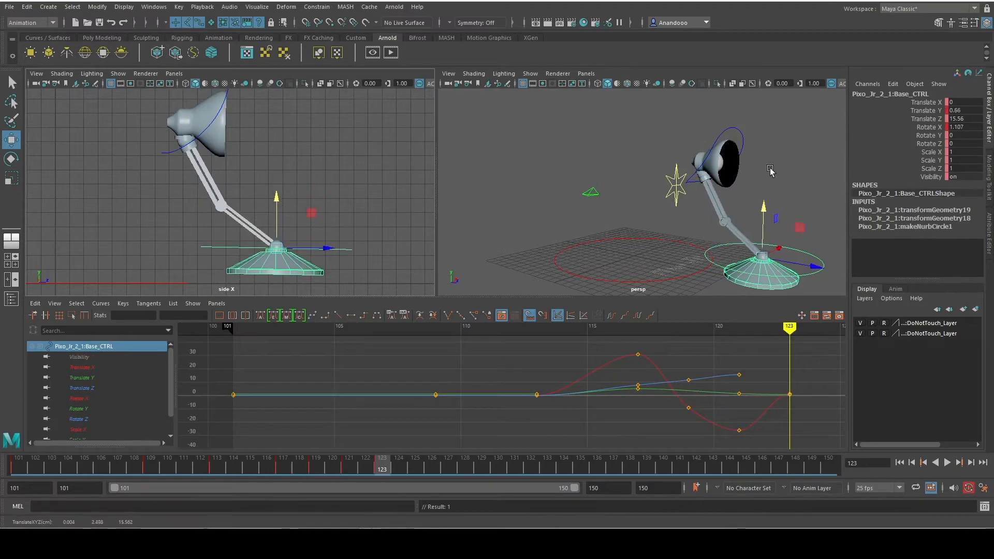
double_click(960, 127)
type("0")
key("Return")
left_click_drag(277, 213, 277, 221)
double_click(973, 111)
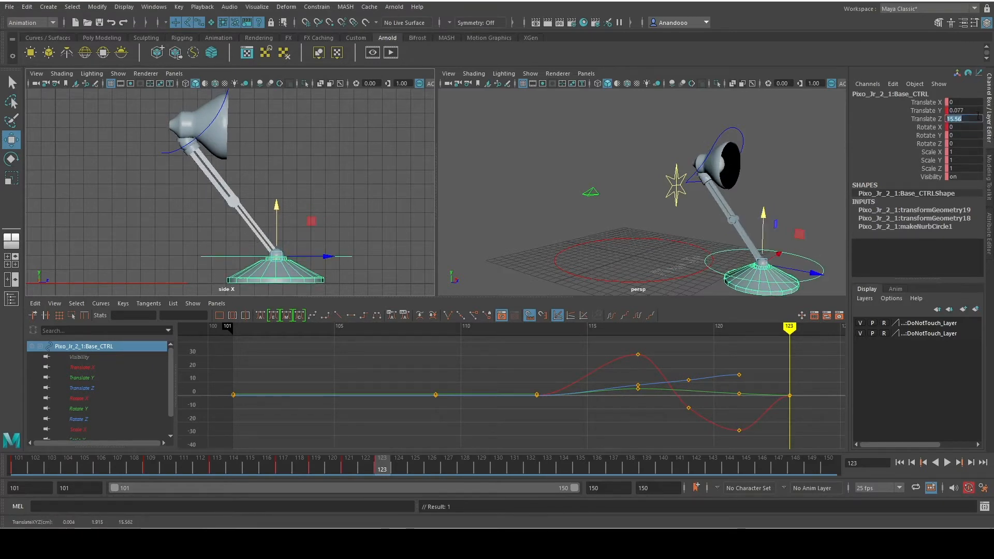
type("0")
key("Return")
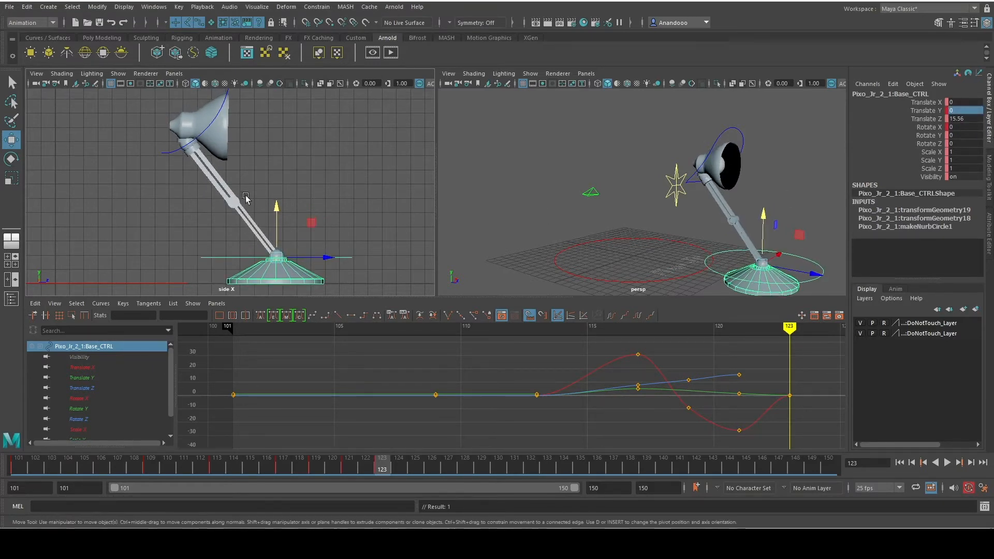
Rotate the base control to about -4.004 on X at frame 122 and check the landing motion.
left_click(341, 222)
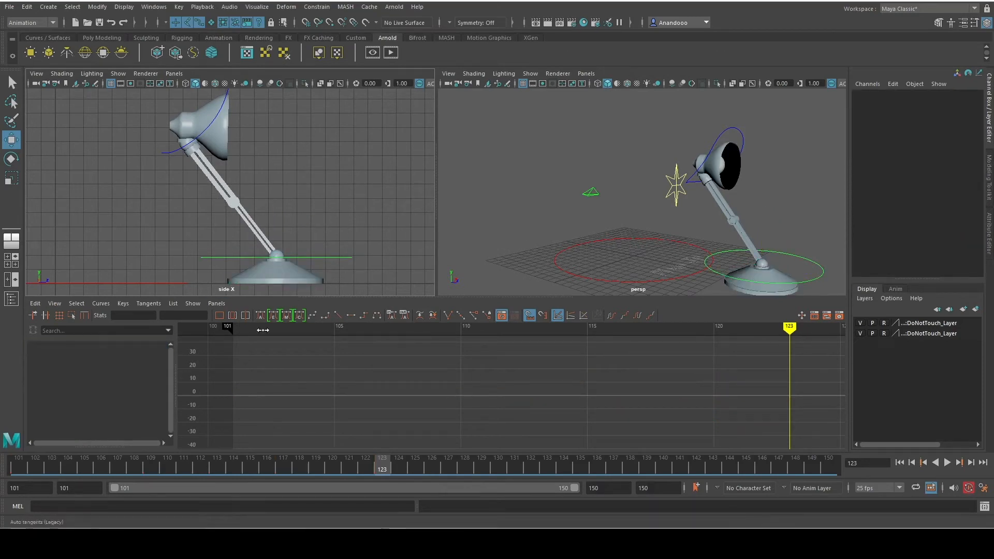
left_click_drag(322, 241, 359, 267)
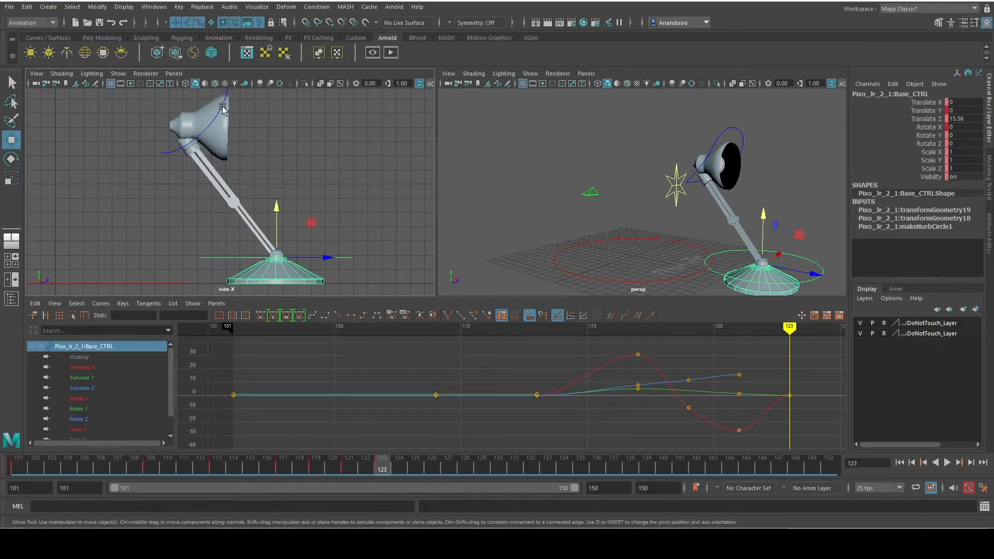
left_click(375, 469)
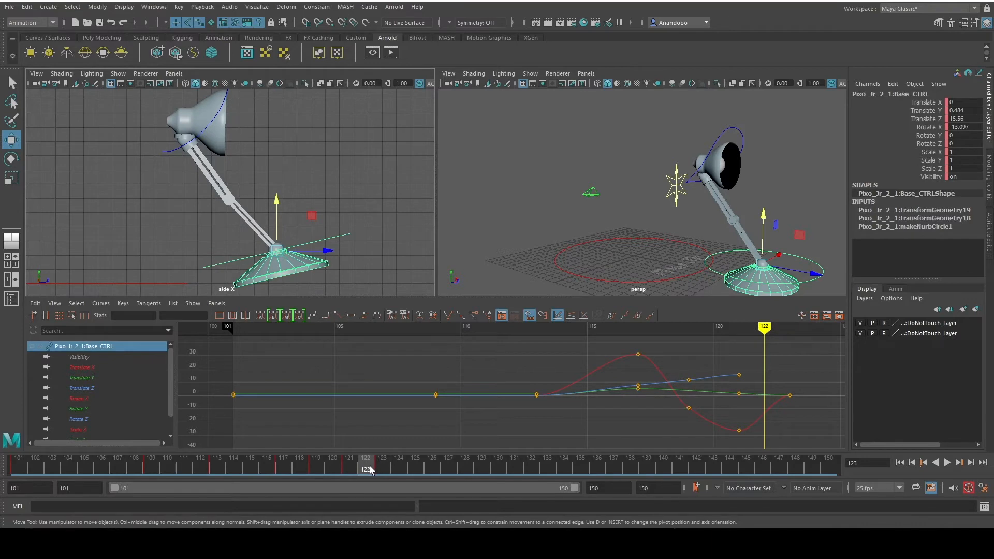
key("alt+v")
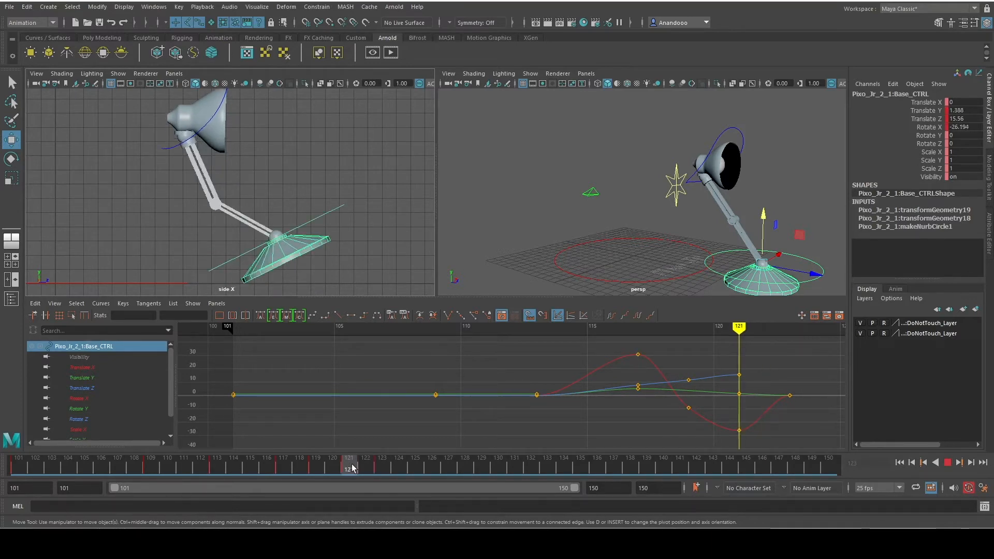
key("alt+v")
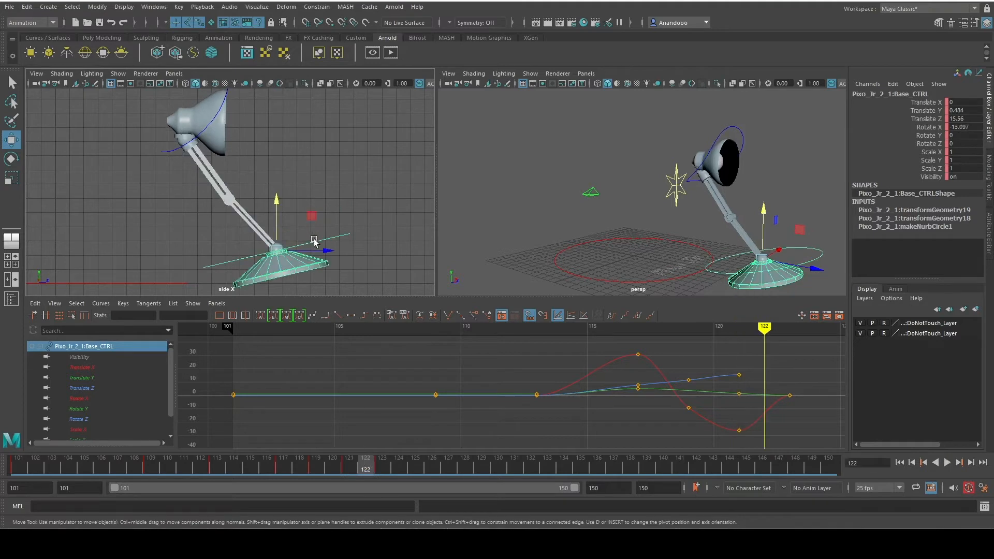
key("e")
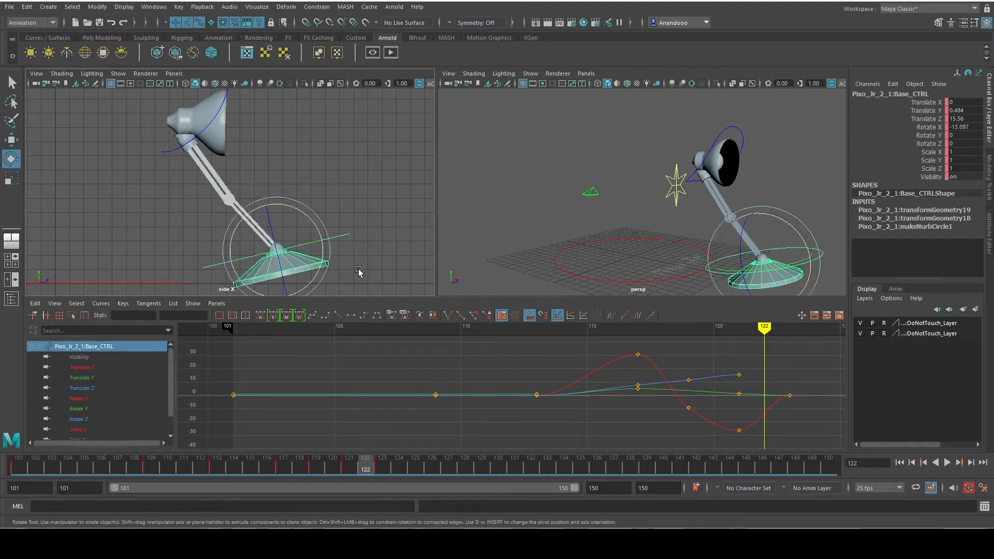
left_click_drag(312, 220, 328, 229)
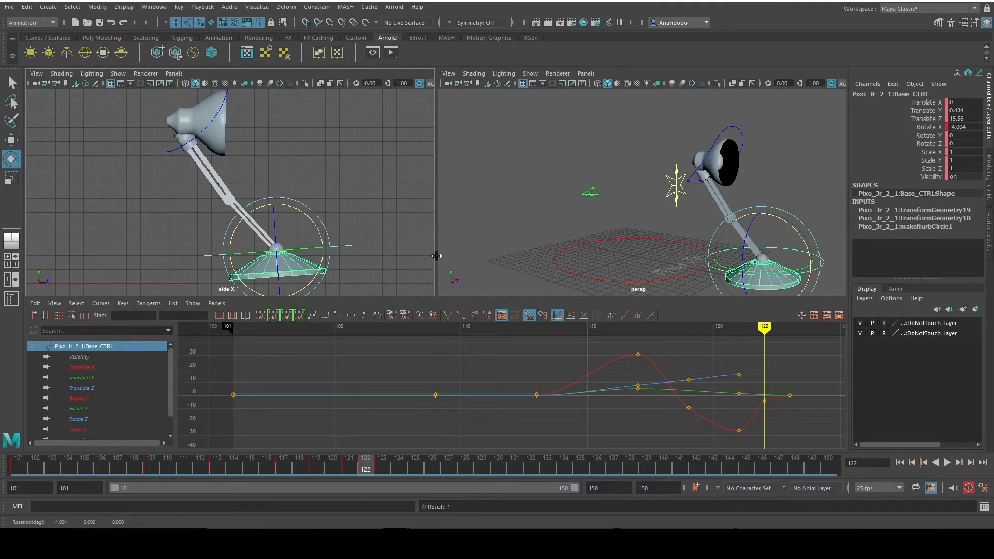
key("alt+v")
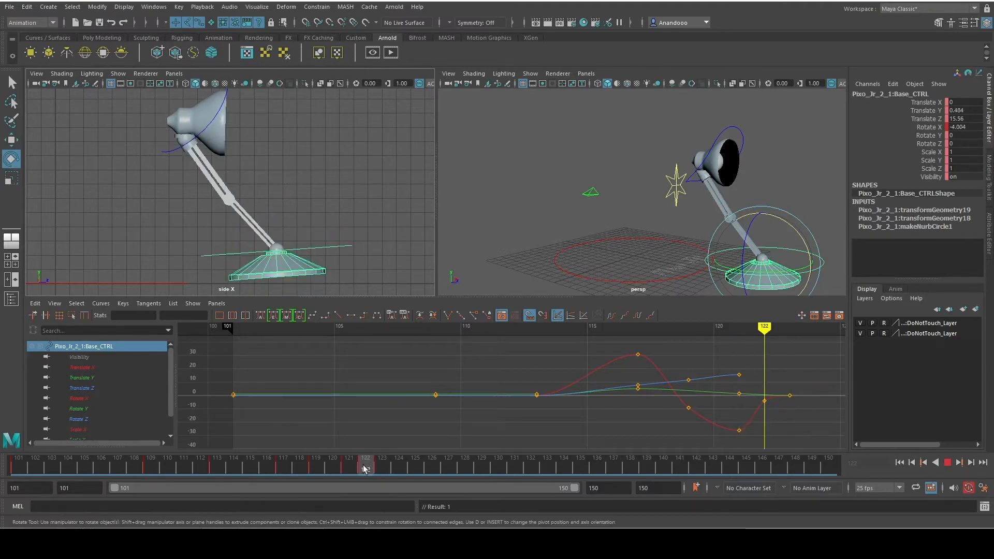
Consult the Google Slides thumbnails, and in Maya at frame 123 move the head control to about -5.599 on Y and 16.404 on Z.
mouse_move(365, 469)
left_mouse_down()
mouse_move(329, 468)
mouse_move(382, 470)
left_mouse_up()
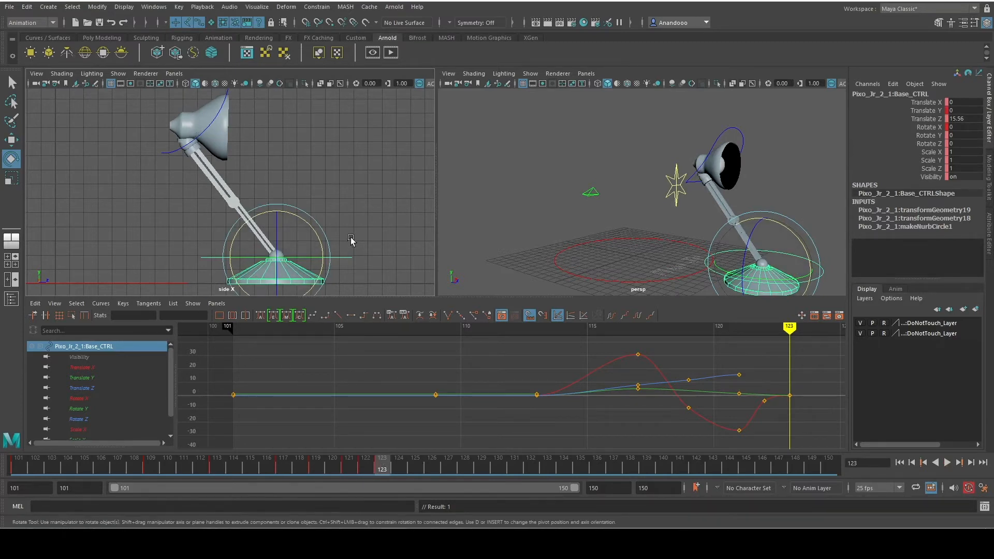
key("alt+Tab")
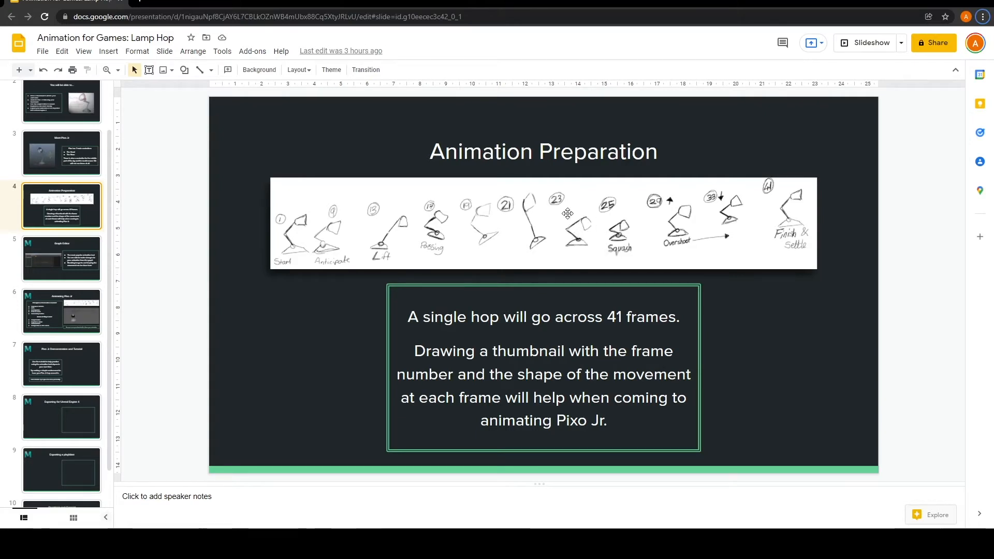
key("alt+Tab")
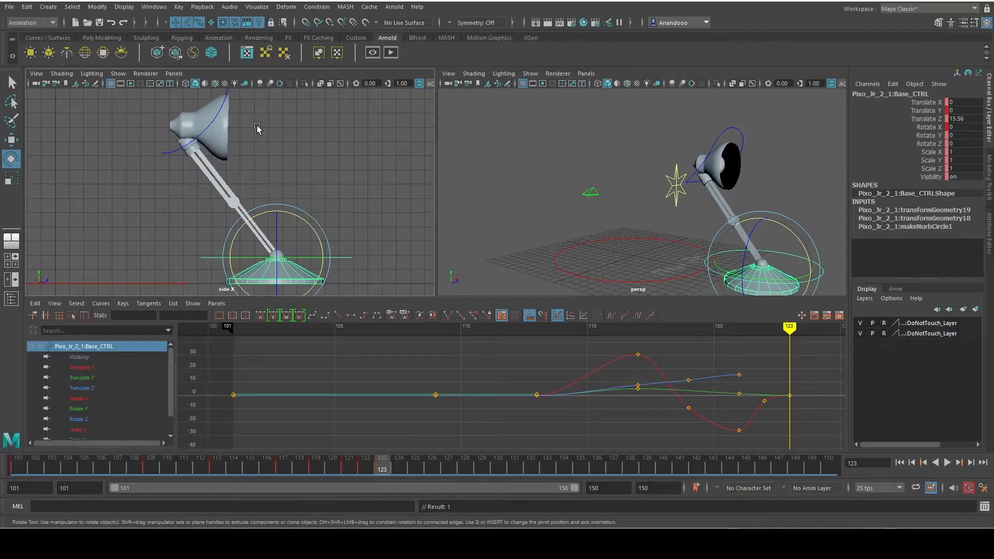
left_click(223, 99)
key("w")
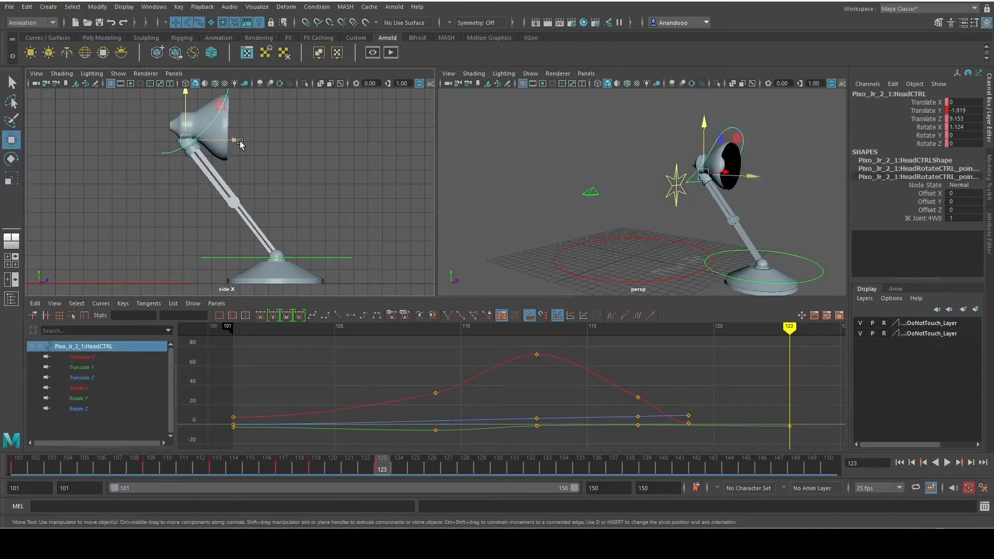
left_click_drag(240, 141, 339, 155)
left_click_drag(290, 97, 303, 152)
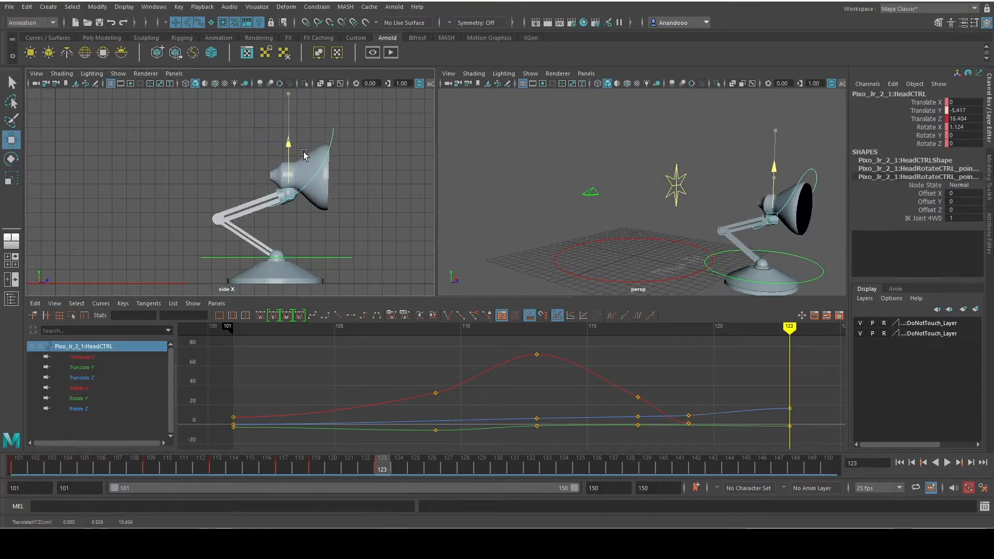
Raise the head control to about -4.324 on Y and tilt it to about 20.993 on X at frame 123.
key("alt+Tab")
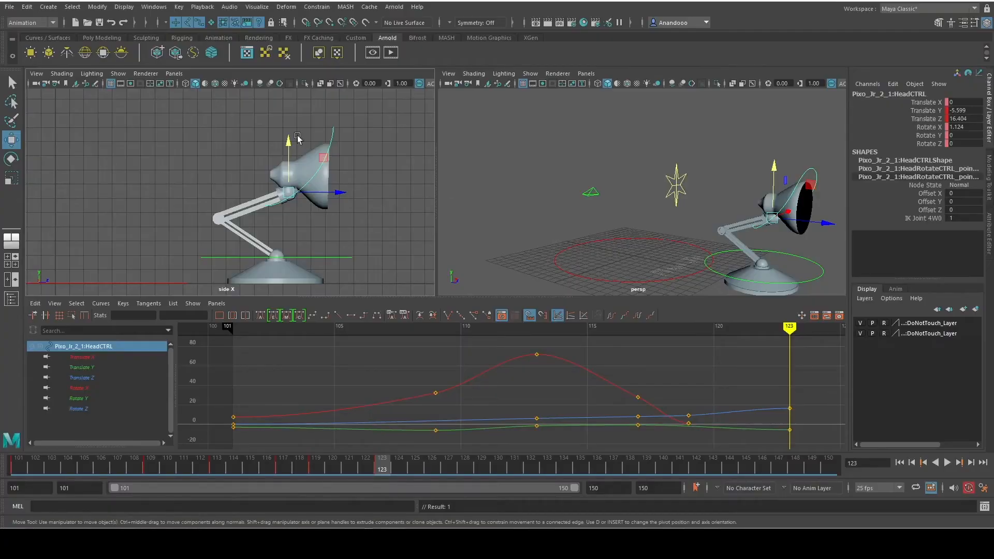
left_click_drag(297, 135, 342, 158)
key("e")
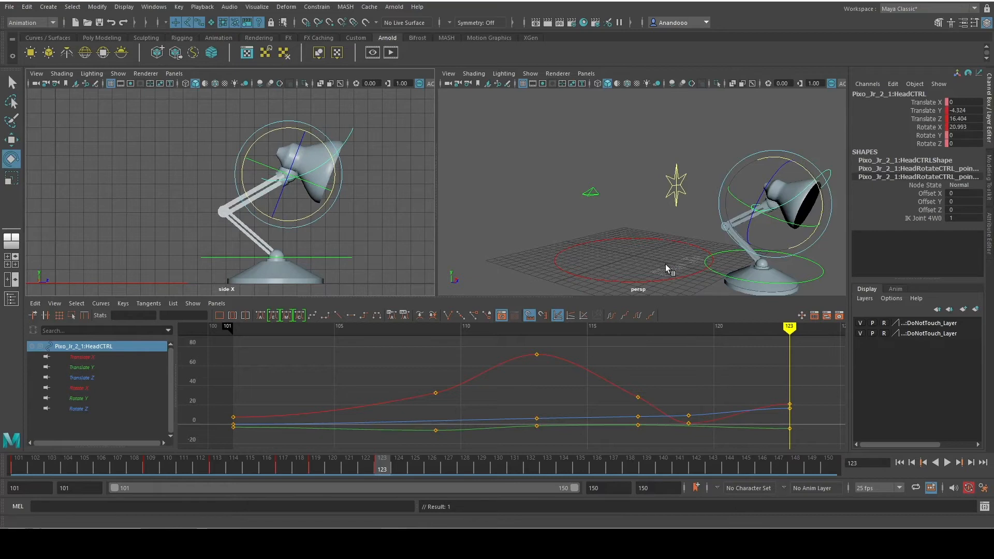
Play the hop from frame 101 several times to review the motion, and return to the first frame.
left_click_drag(249, 467, 19, 467)
left_click(947, 462)
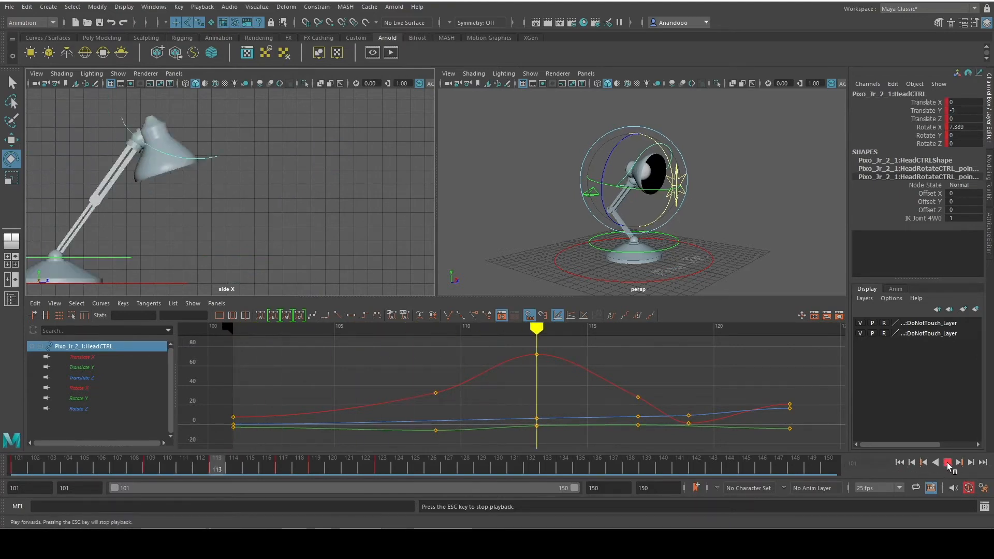
left_click(947, 462)
left_click(163, 440)
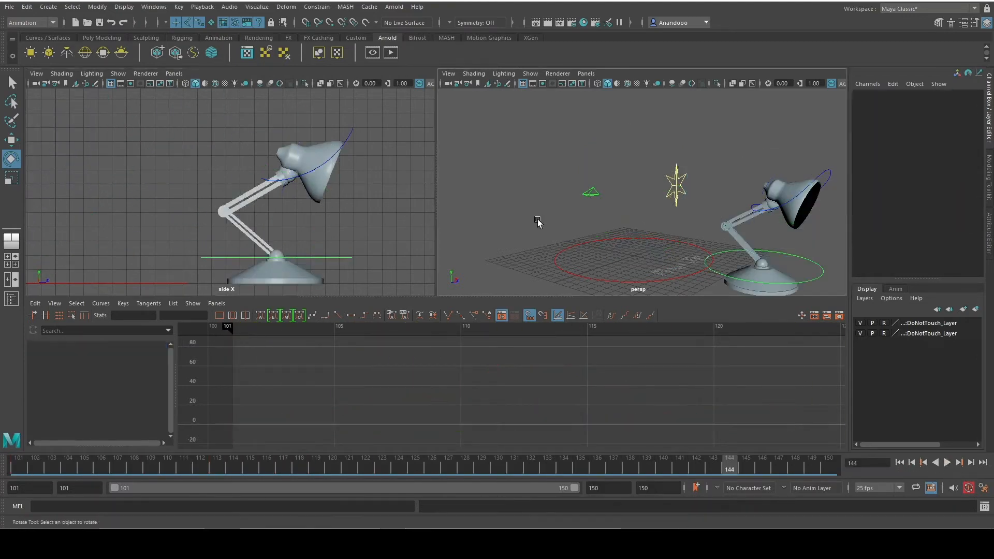
left_click(947, 462)
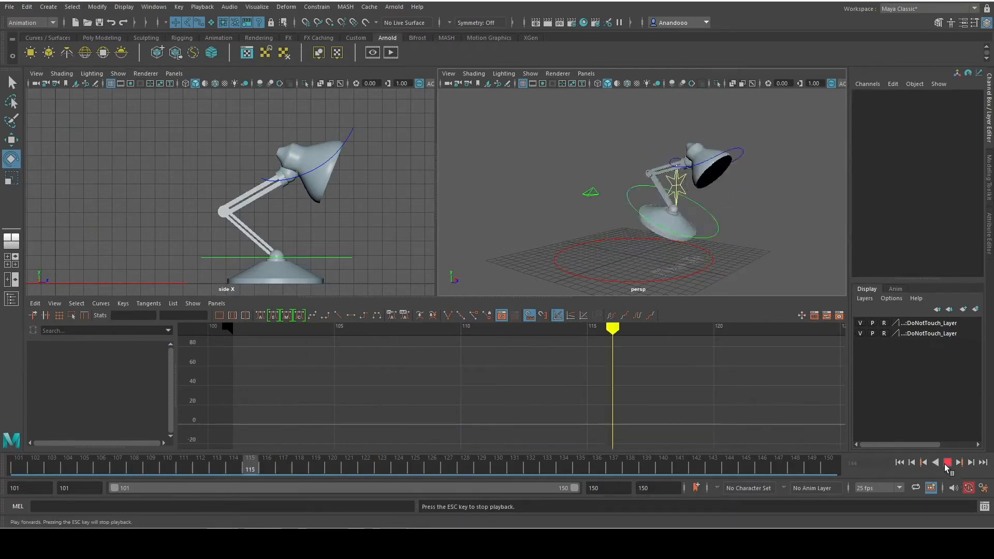
left_click(947, 462)
left_click(900, 463)
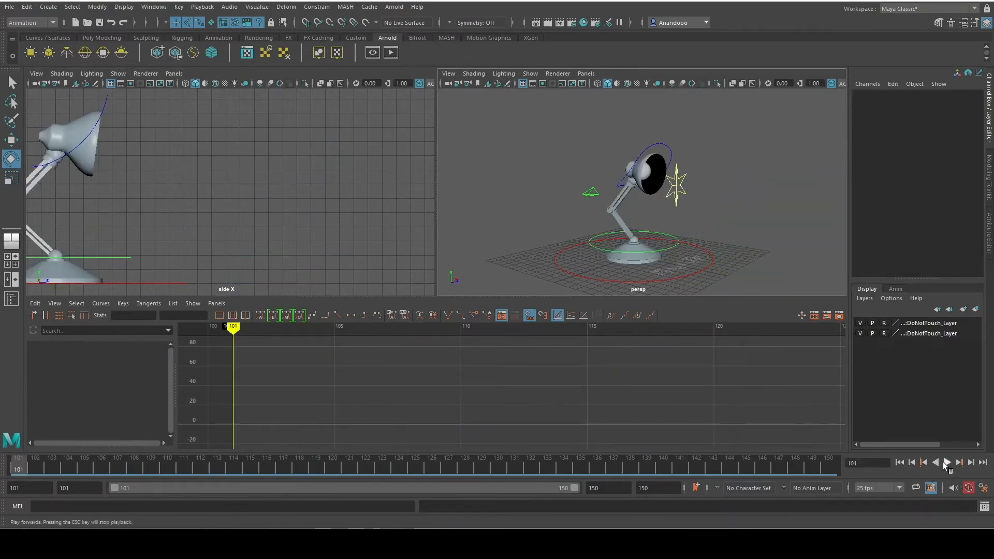
left_click(946, 462)
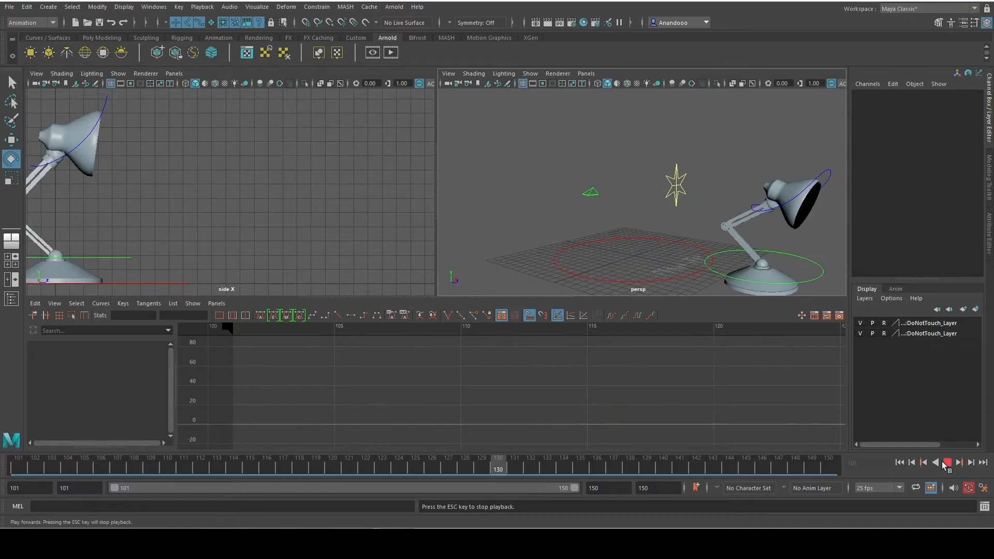
left_click(946, 462)
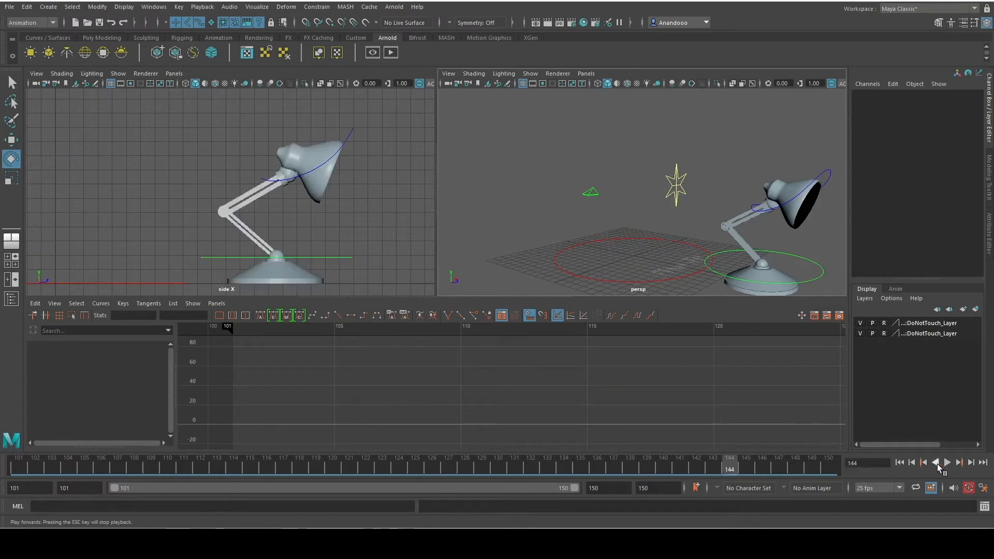
left_click(899, 463)
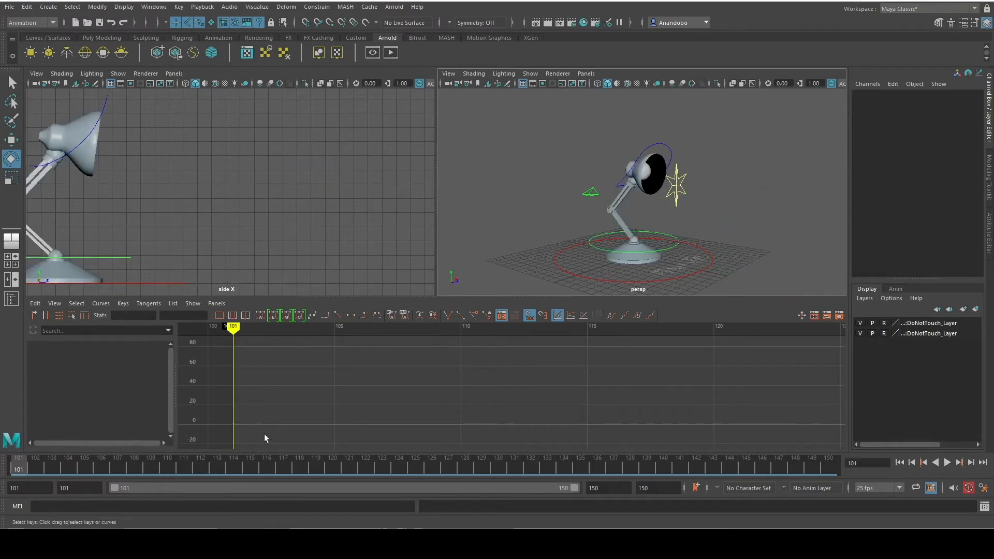
Tilt the head control further down to about 29.051 on X at frame 123.
left_click(664, 146)
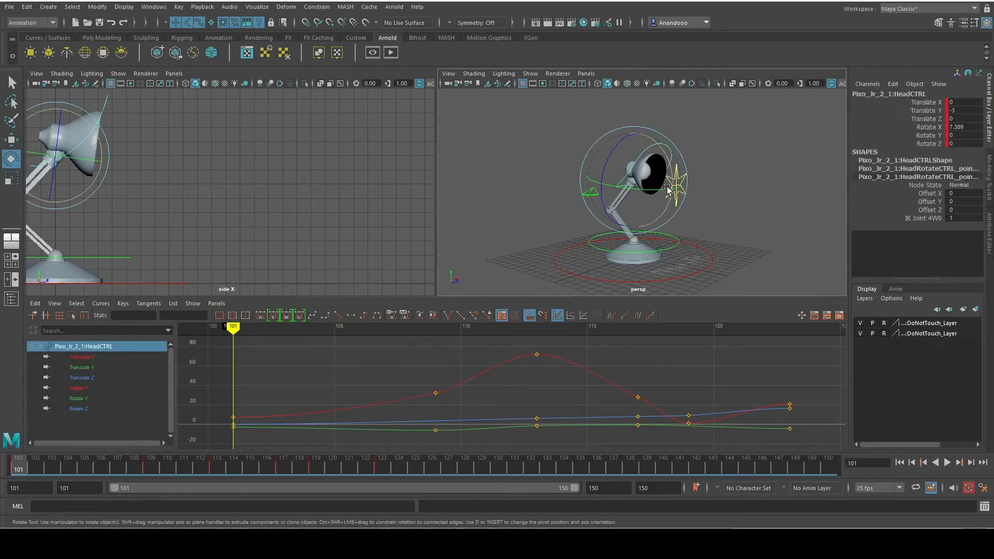
left_click(382, 463)
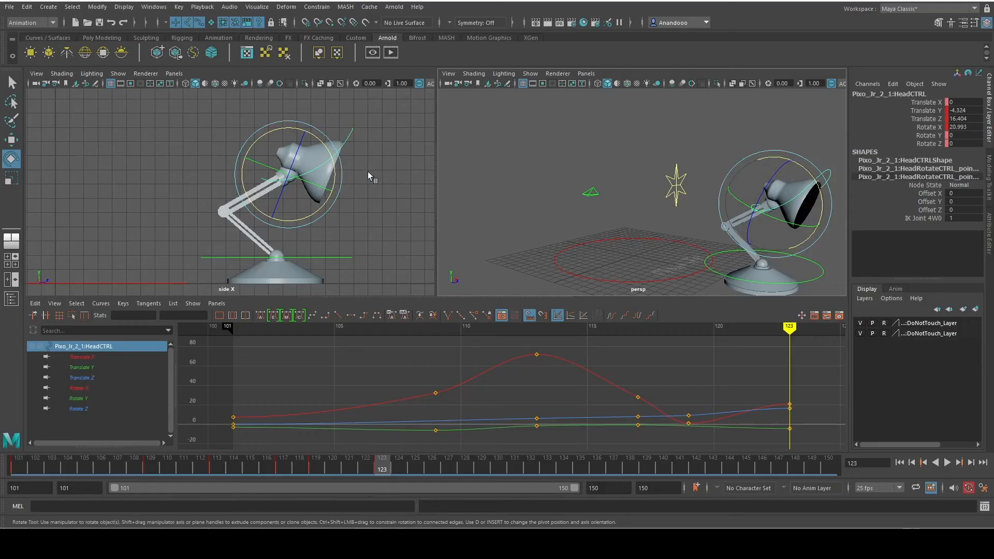
left_click_drag(825, 199, 823, 214)
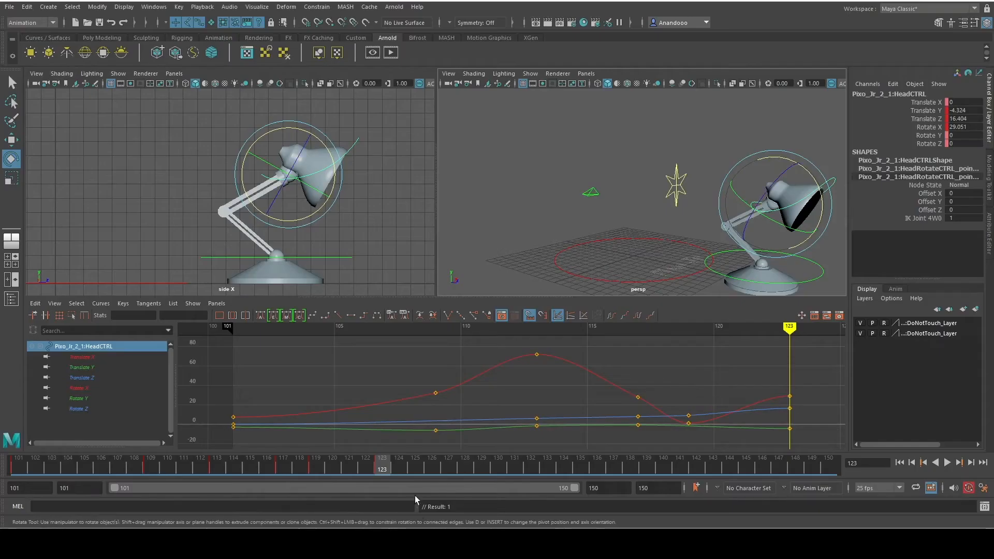
At frame 125, pose the squash by lowering the head control to about -6.506 on Y and rotating it to about 50.639 on X.
left_click(415, 466)
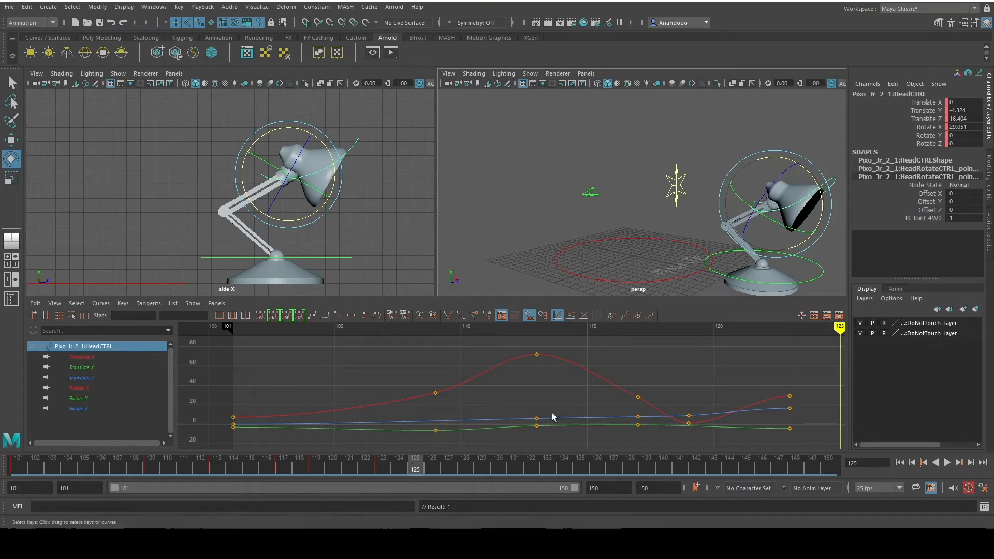
key("w")
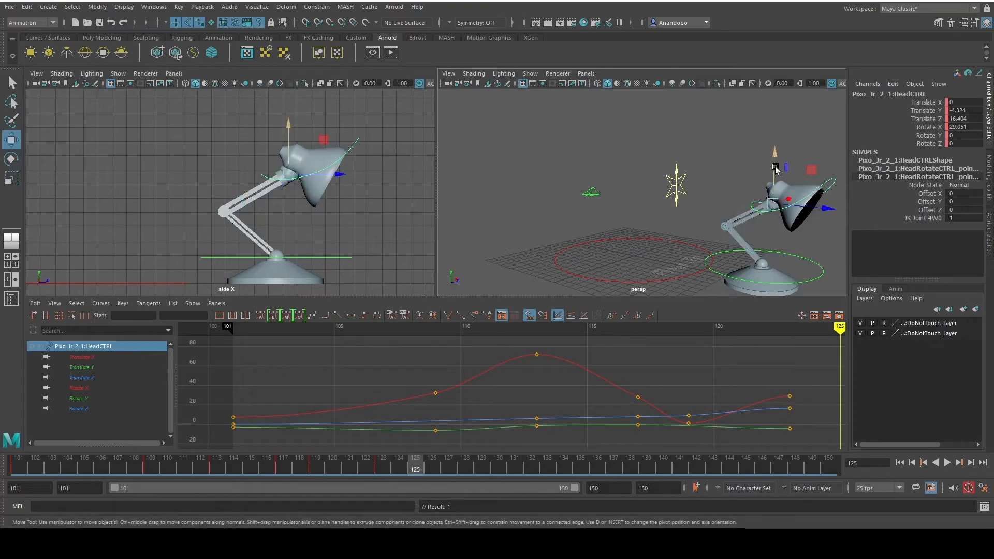
left_click_drag(775, 168, 775, 194)
key("e")
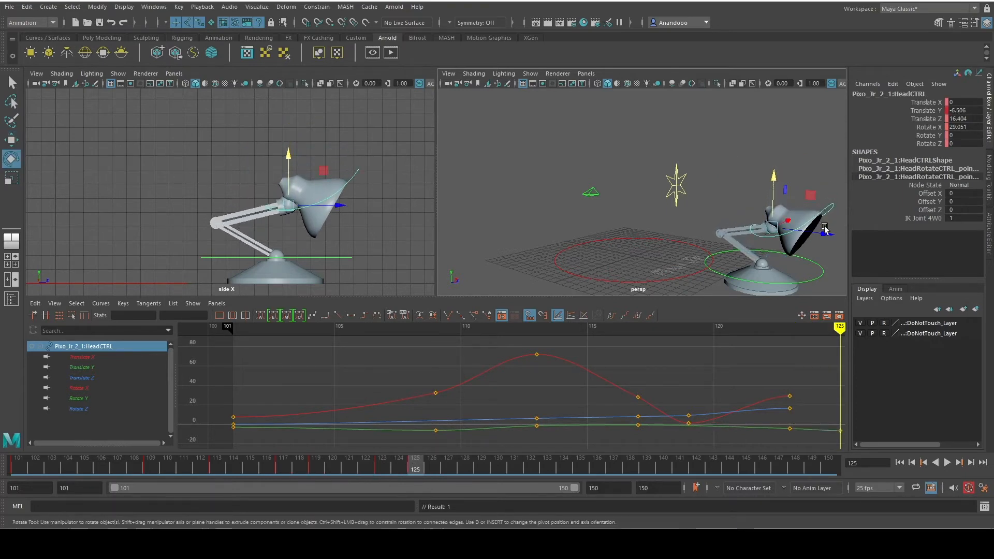
left_click_drag(824, 229, 828, 242)
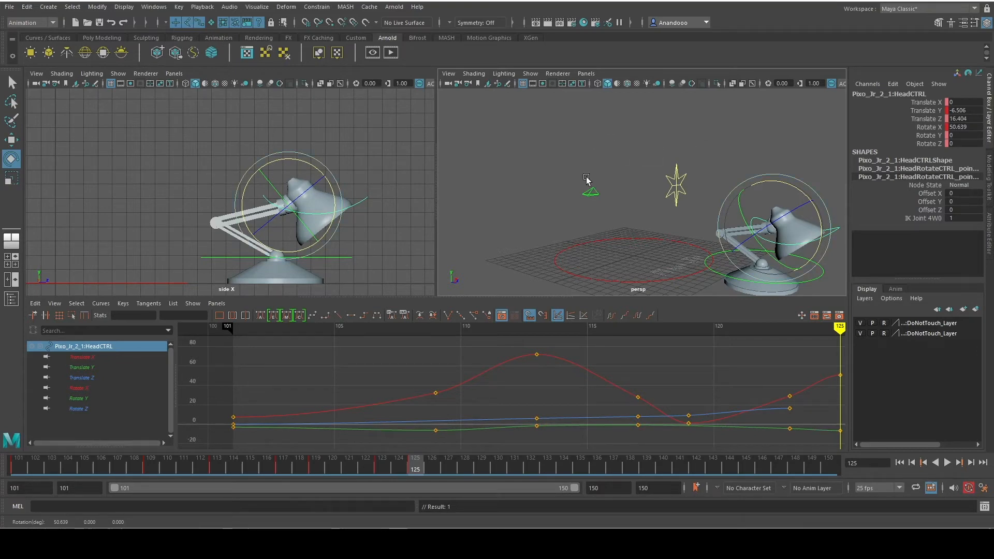
Check the thumbnail sketches, and at frame 121 stretch the lamp by moving HeadCTRL to about 0.18 Y and 7.431 Z, rotated about -3.238 on X.
key("alt+Tab")
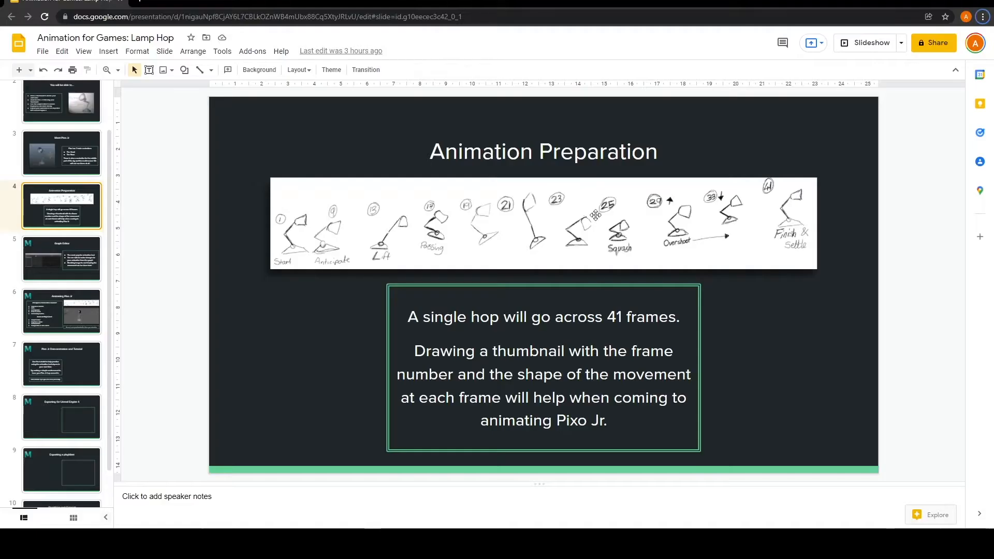
key("alt+Tab")
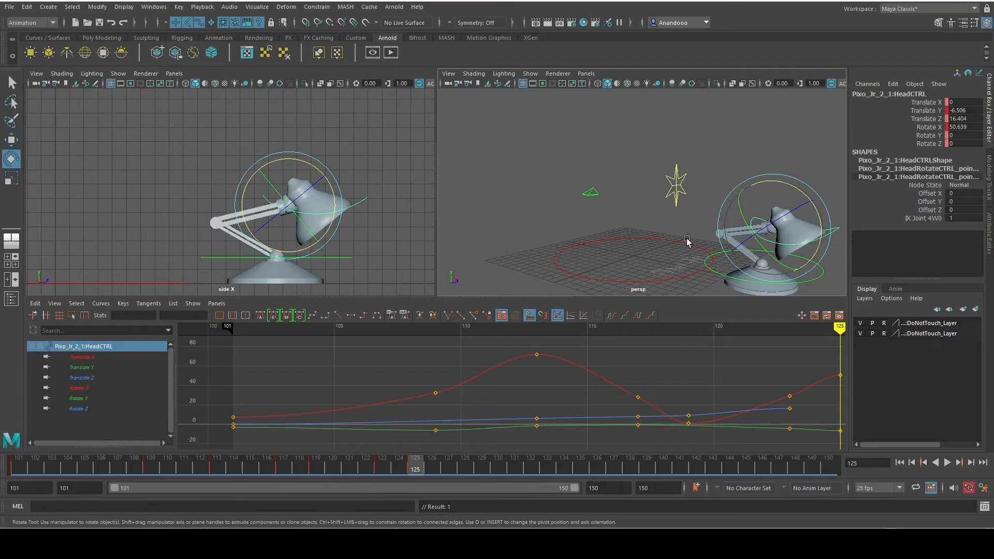
mouse_move(774, 348)
left_mouse_down()
mouse_move(259, 351)
mouse_move(808, 335)
mouse_move(669, 331)
mouse_move(747, 321)
mouse_move(646, 314)
mouse_move(749, 317)
mouse_move(661, 321)
mouse_move(691, 326)
left_mouse_up()
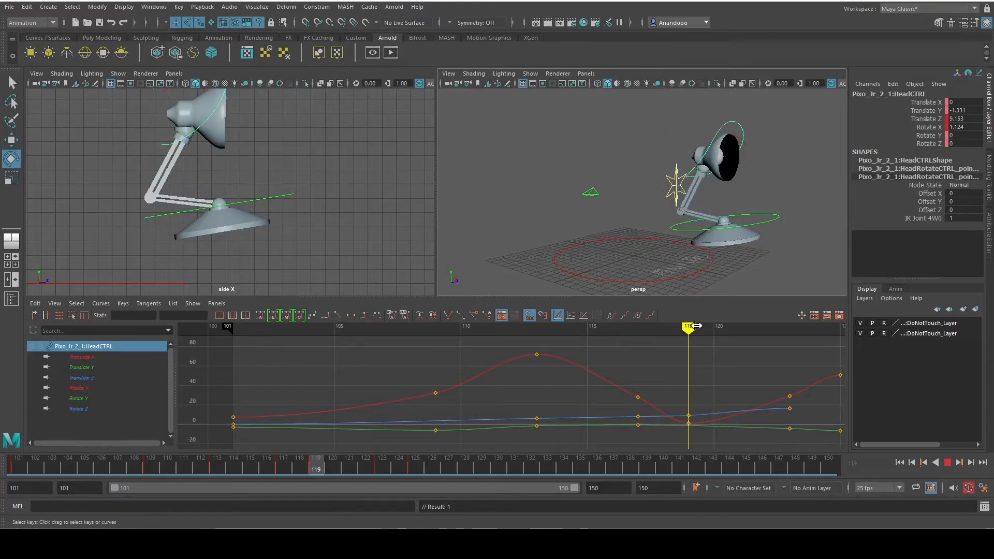
mouse_move(689, 327)
left_mouse_down()
mouse_move(768, 334)
mouse_move(738, 332)
left_mouse_up()
key("w")
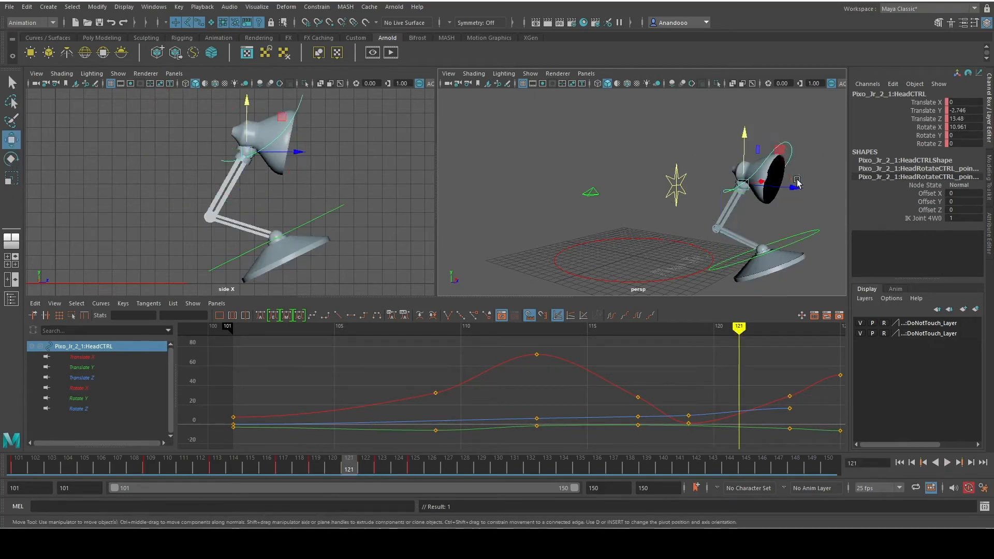
left_click_drag(792, 187, 738, 111)
key("e")
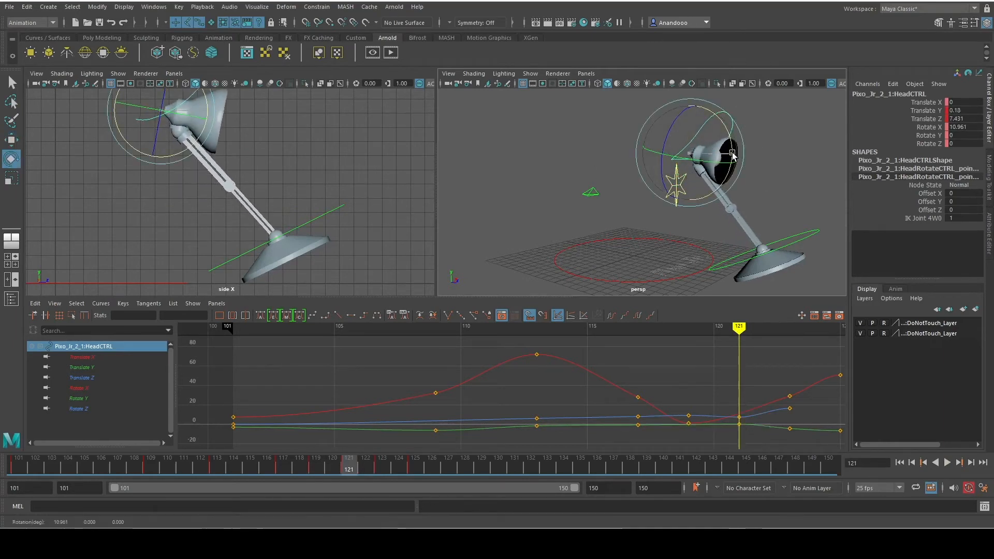
left_click_drag(732, 154, 737, 145)
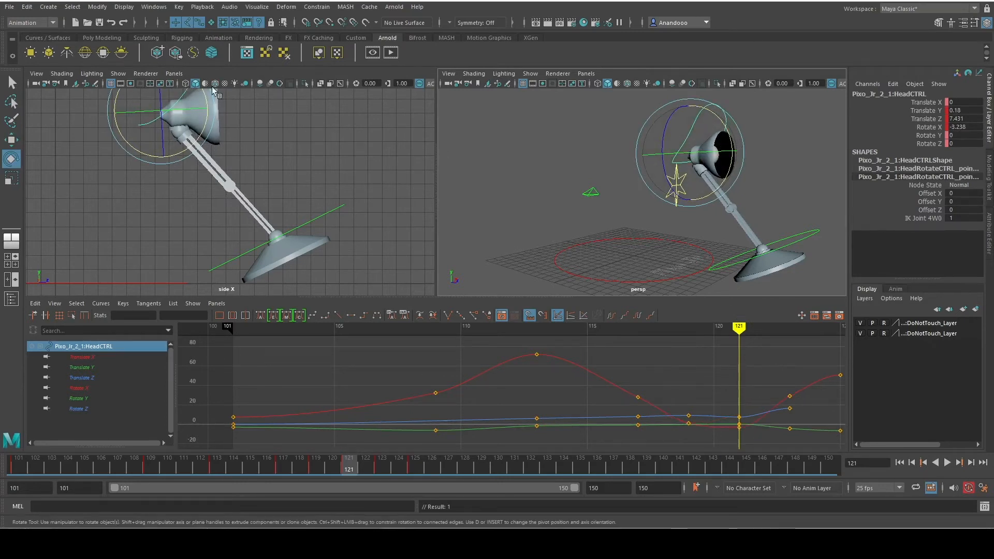
mouse_move(677, 325)
left_mouse_down()
mouse_move(258, 332)
mouse_move(234, 334)
mouse_move(259, 345)
mouse_move(233, 346)
mouse_move(854, 345)
mouse_move(328, 330)
mouse_move(234, 341)
mouse_move(819, 346)
mouse_move(228, 338)
mouse_move(661, 337)
mouse_move(822, 313)
mouse_move(790, 336)
mouse_move(207, 334)
mouse_move(622, 366)
mouse_move(817, 357)
mouse_move(565, 357)
mouse_move(825, 365)
mouse_move(226, 362)
mouse_move(816, 366)
mouse_move(715, 362)
mouse_move(742, 350)
mouse_move(775, 356)
mouse_move(717, 349)
mouse_move(840, 348)
left_mouse_up()
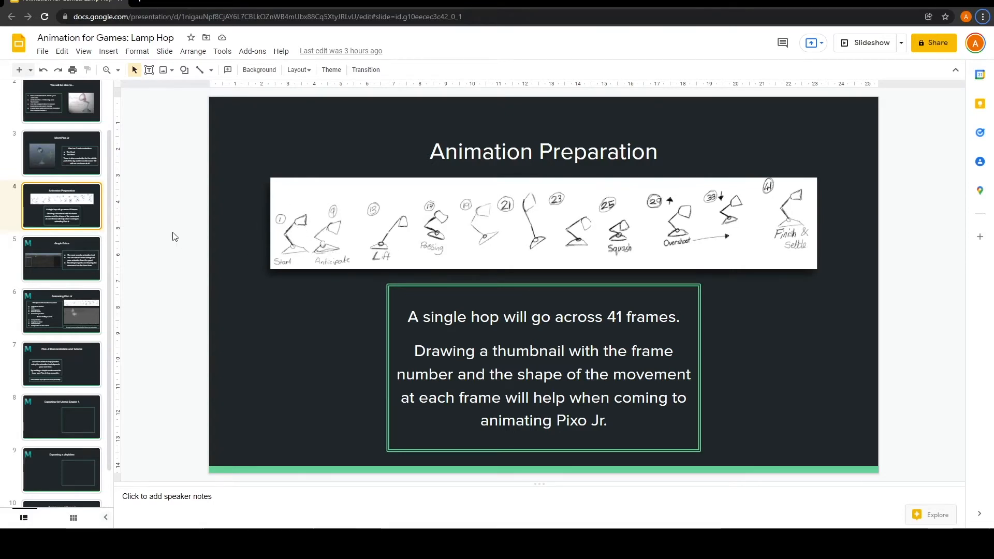
key("alt+Tab")
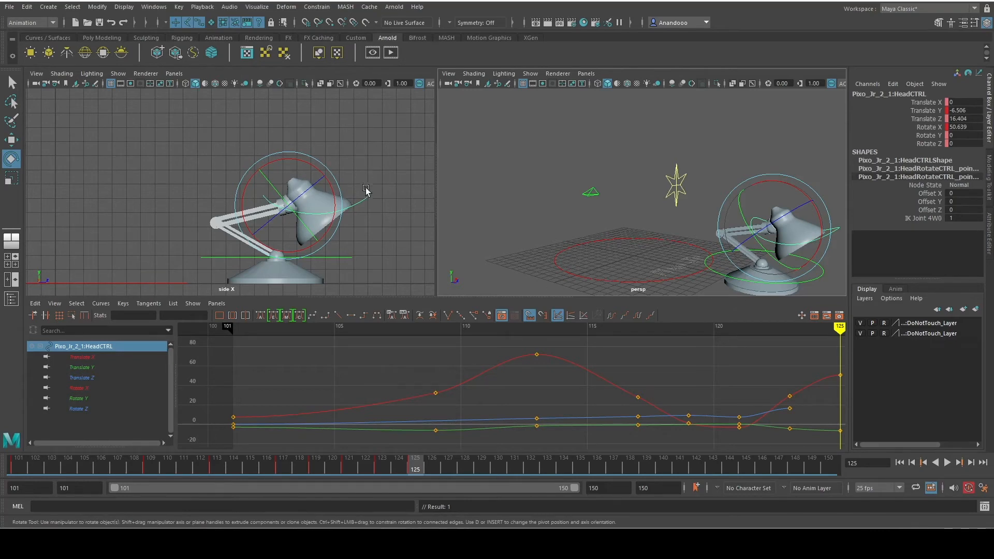
key("w")
left_click_drag(293, 164, 293, 121)
key("e")
left_click_drag(337, 162, 305, 161)
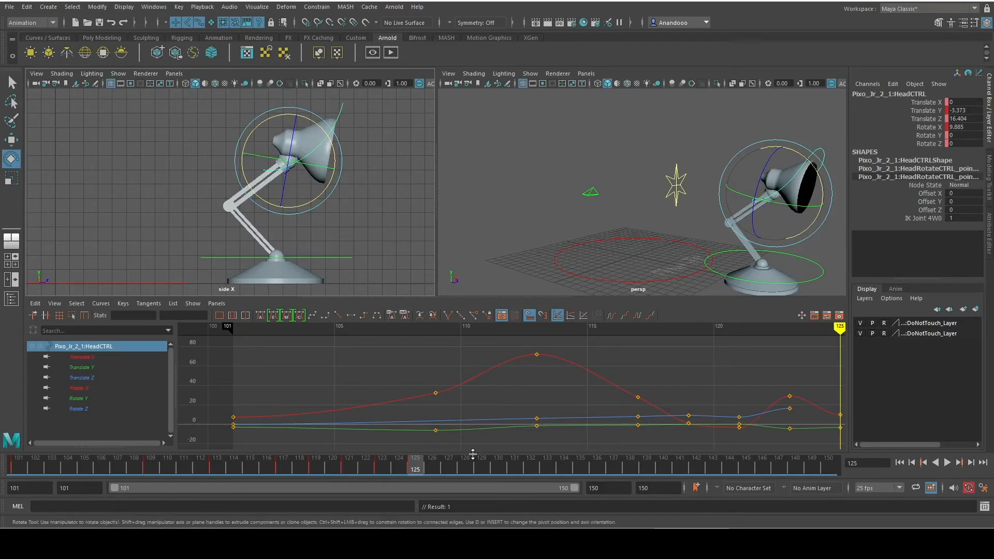
key("ctrl+z")
key("ctrl+z")
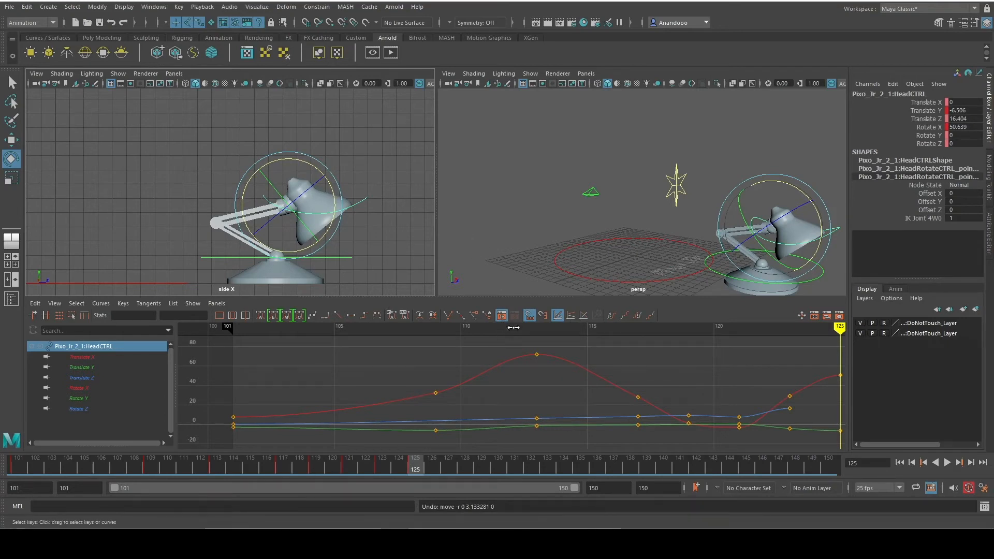
At frame 129, pose the overshoot with the head control at about -3.773 on Y and 5.106 rotation on X, and review the motion.
left_click(475, 466)
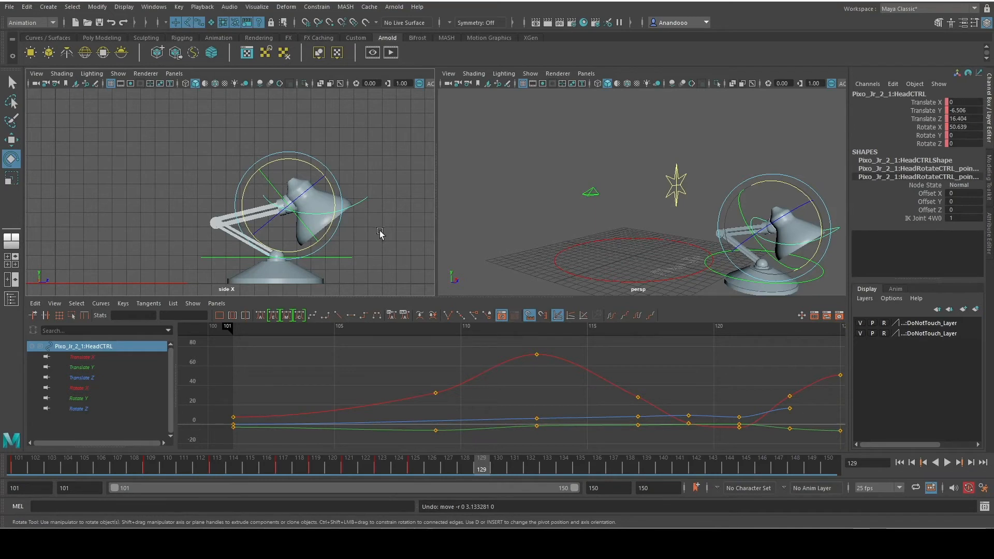
key("w")
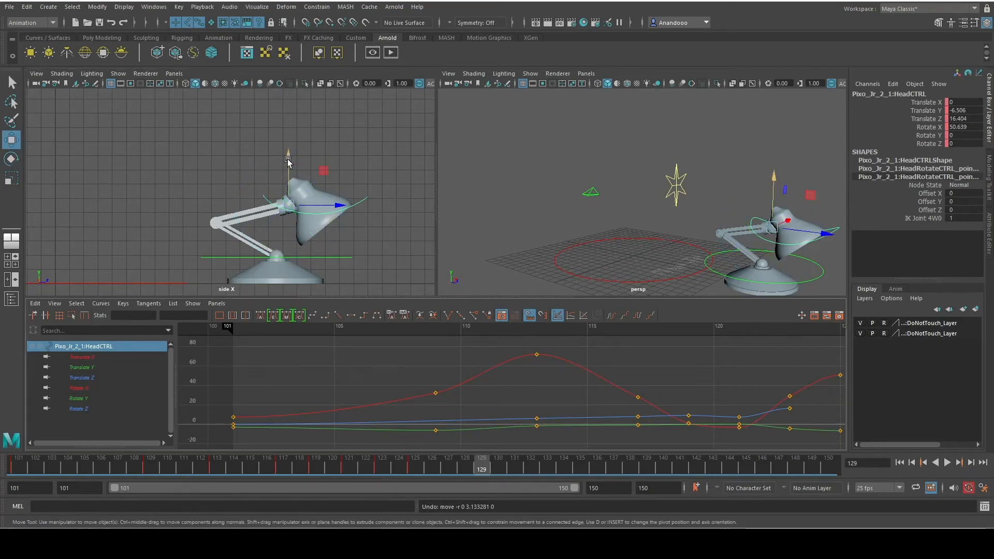
left_click_drag(288, 161, 288, 124)
key("e")
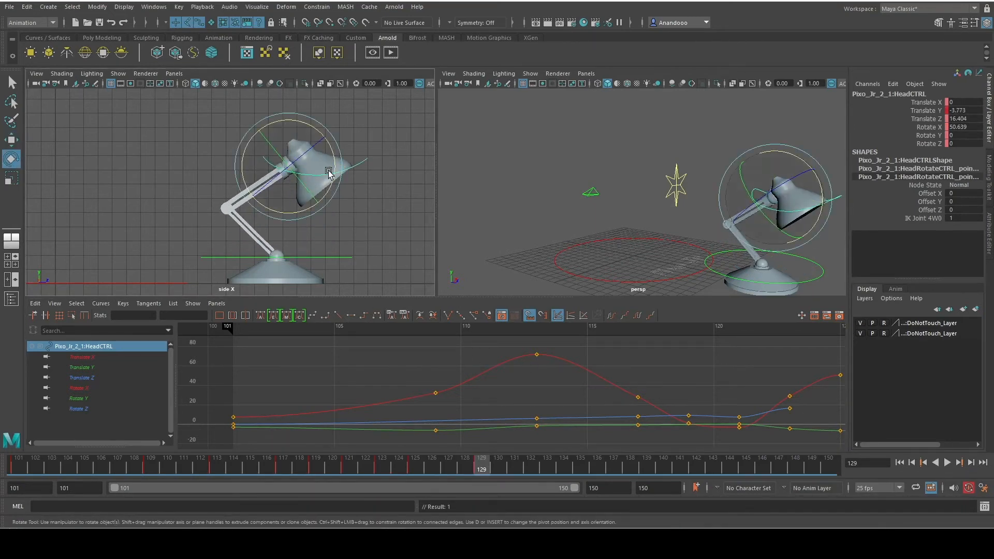
left_click_drag(328, 173, 322, 140)
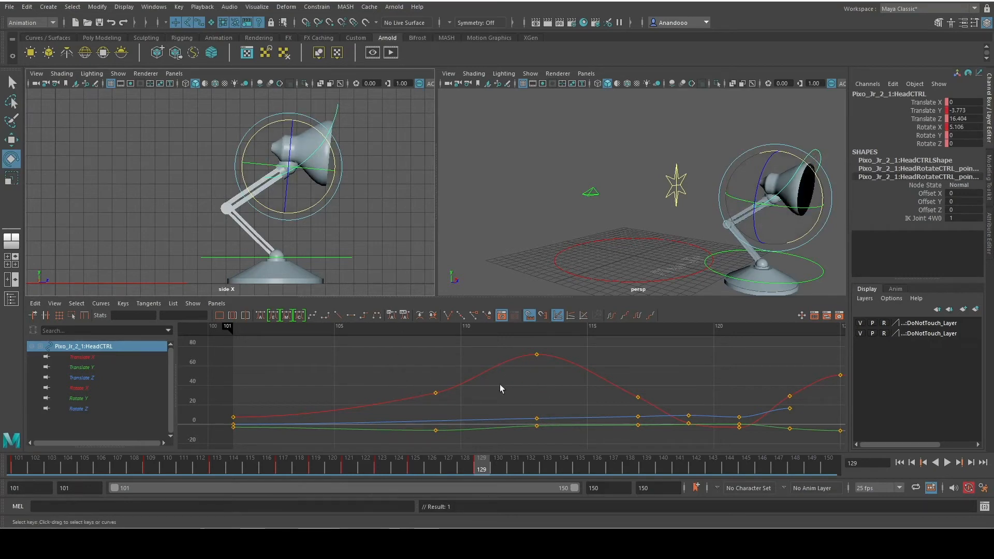
key("alt+v")
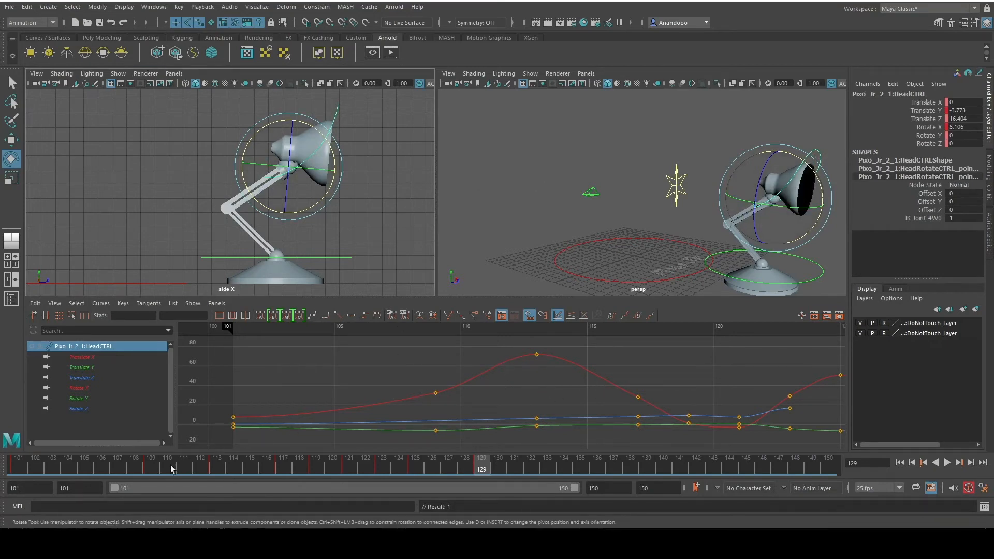
mouse_move(300, 454)
left_mouse_down()
mouse_move(499, 466)
mouse_move(399, 466)
mouse_move(496, 461)
mouse_move(440, 449)
mouse_move(477, 449)
left_mouse_up()
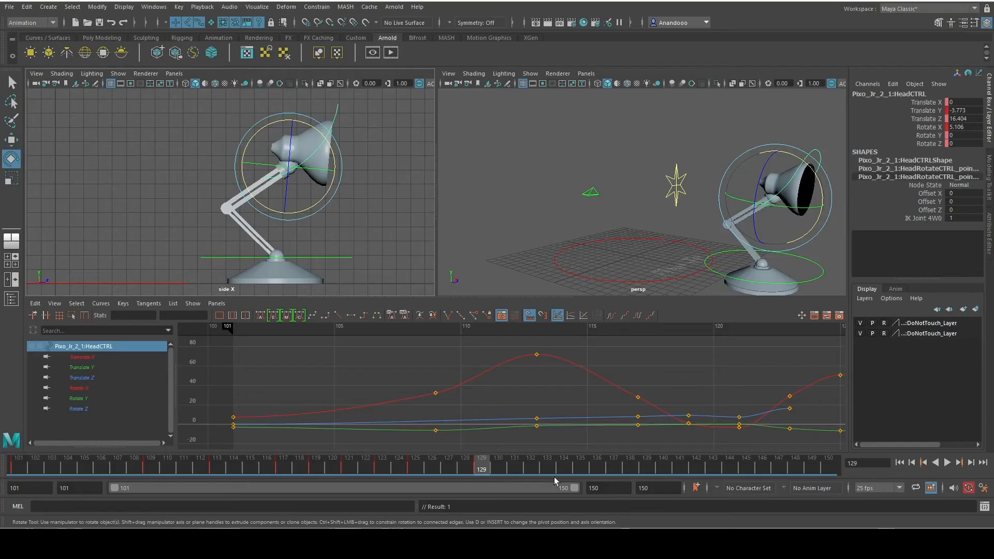
At frame 133, lower the head control to about -4.684 on Y and rotate it to about 10.74 on X.
mouse_move(559, 477)
left_mouse_down()
mouse_move(532, 474)
mouse_move(544, 477)
left_mouse_up()
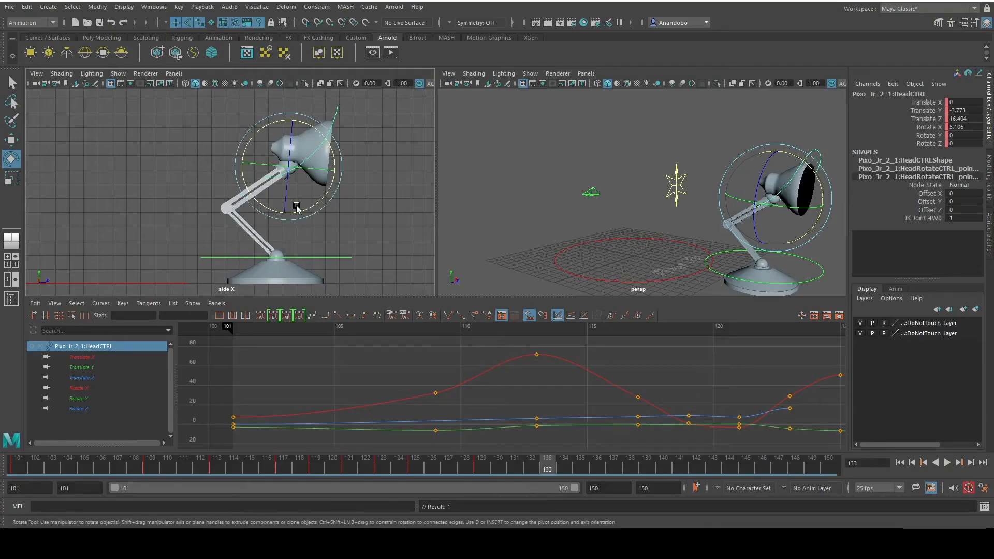
key("w")
left_click_drag(289, 141, 324, 146)
key("e")
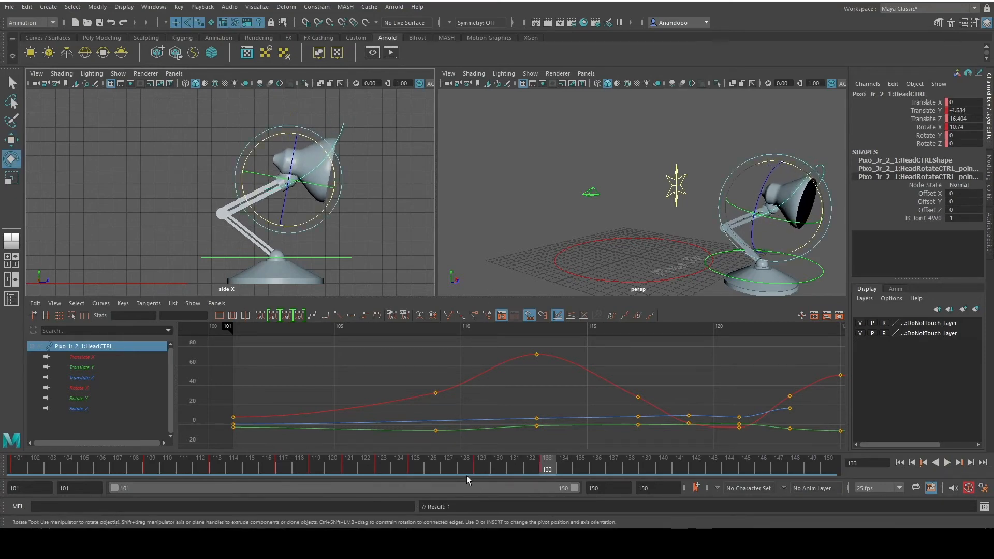
Copy the head control's Rotate X value of 7.389 from frame 101 to frame 141.
left_click_drag(467, 477, 646, 468)
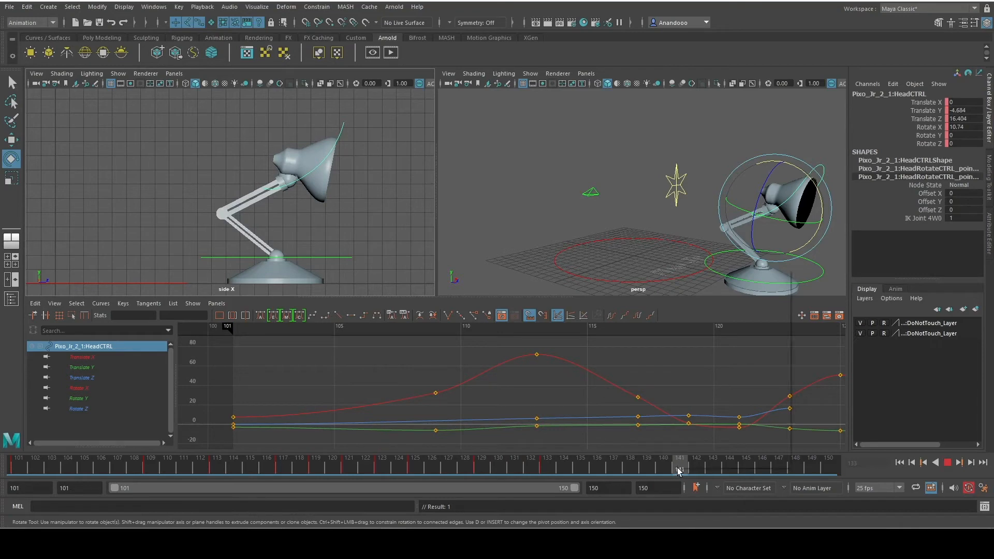
right_click(677, 468)
left_click(666, 468)
left_click(683, 468)
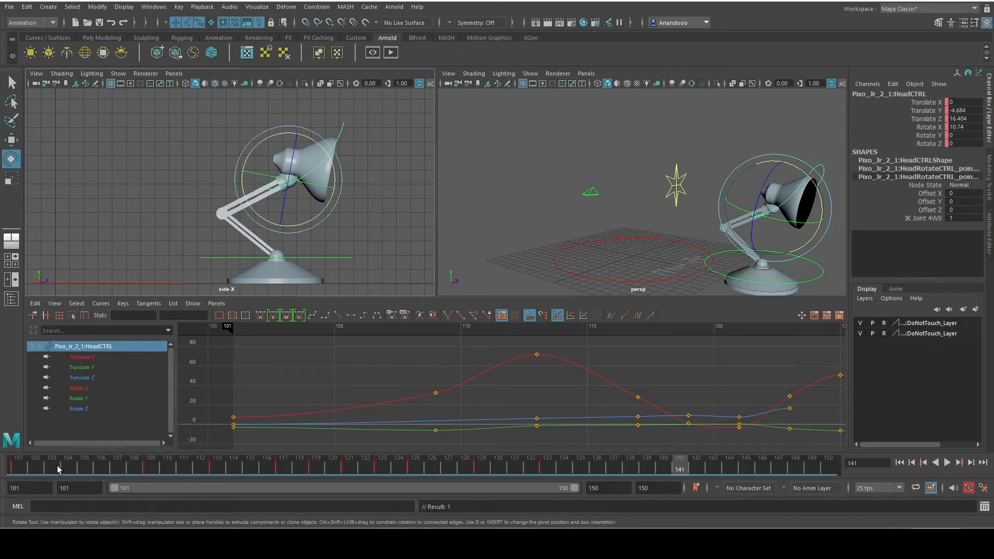
left_click(8, 466)
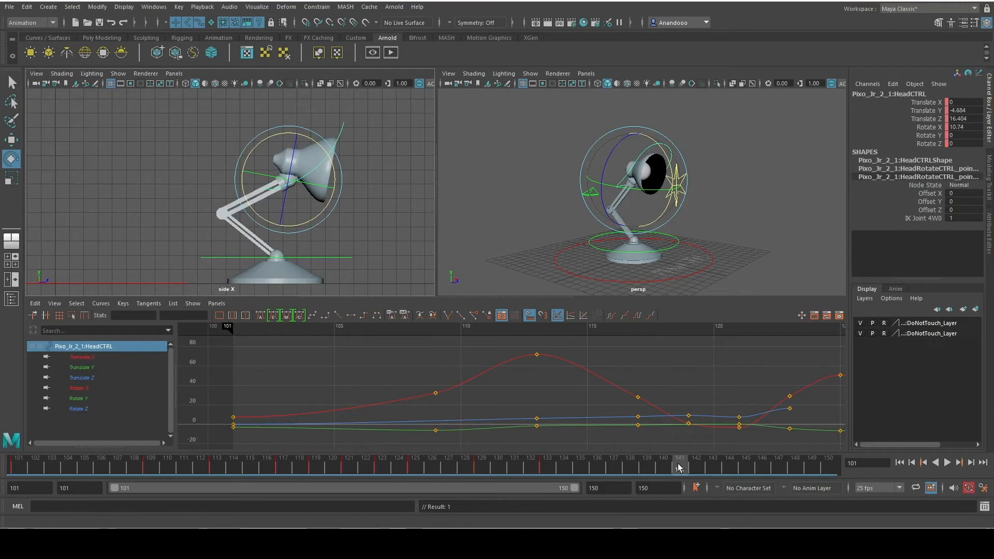
key("alt+v")
key("alt+v")
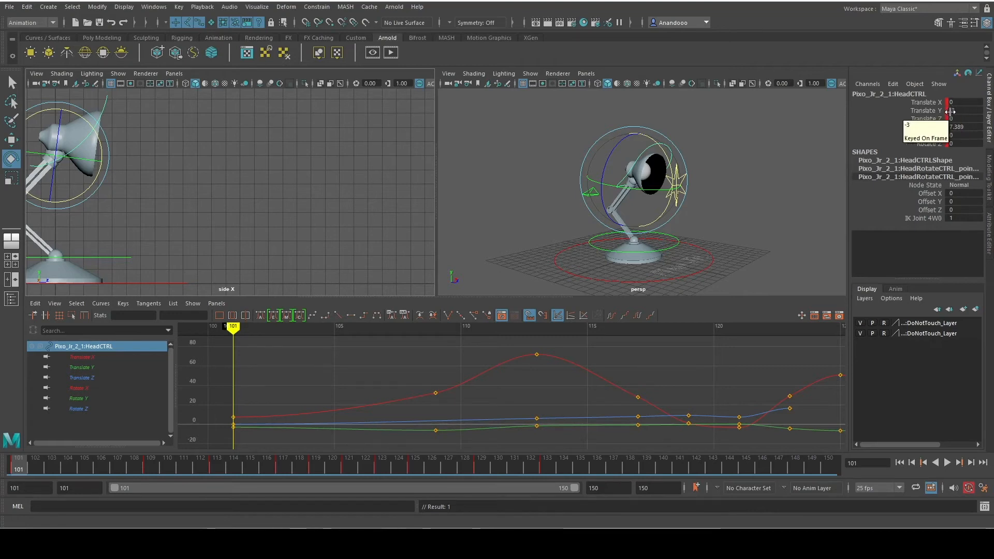
left_click(969, 129)
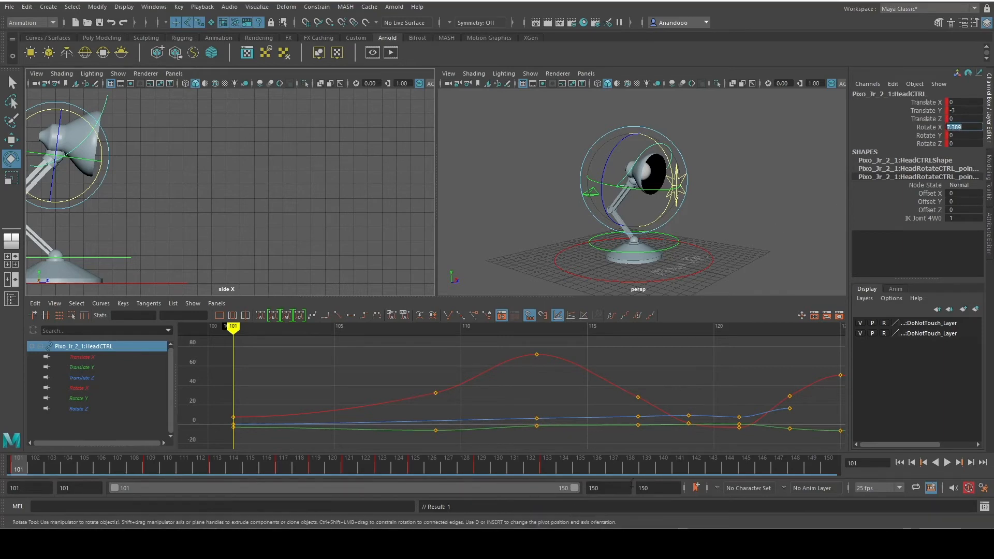
left_click(676, 463)
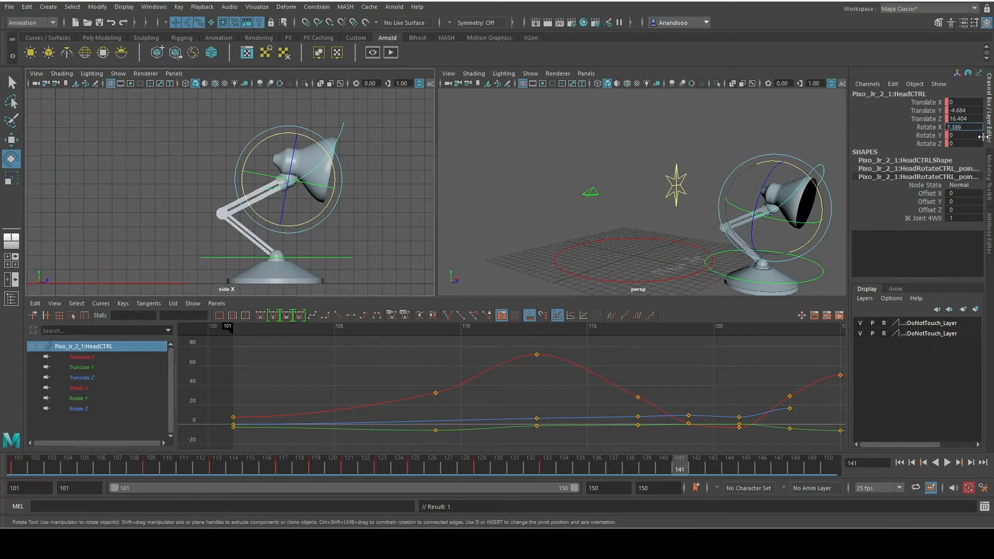
key("Return")
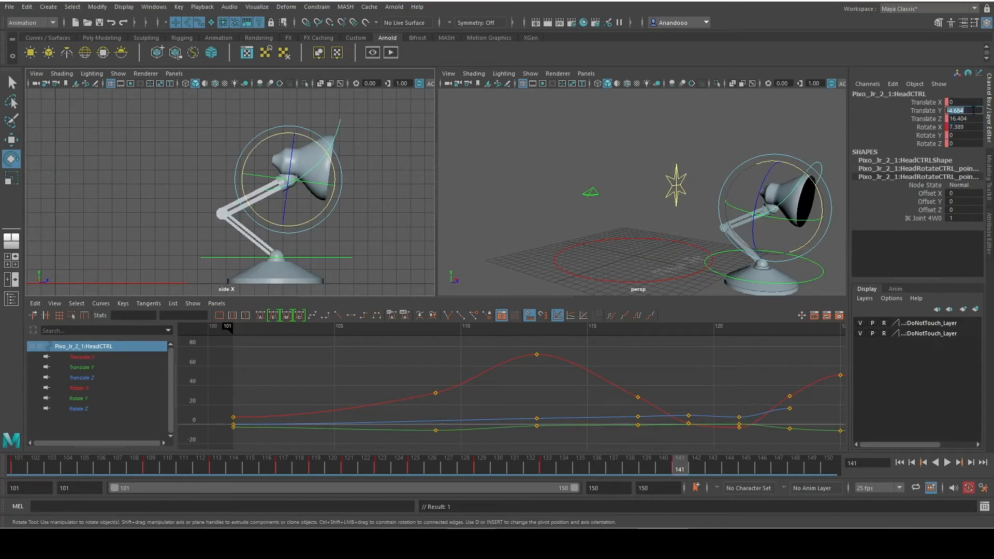
Set the head control's Translate Y to -3 at frame 141 and play through the hop to review it.
left_click(975, 110)
type("-3")
key("Return")
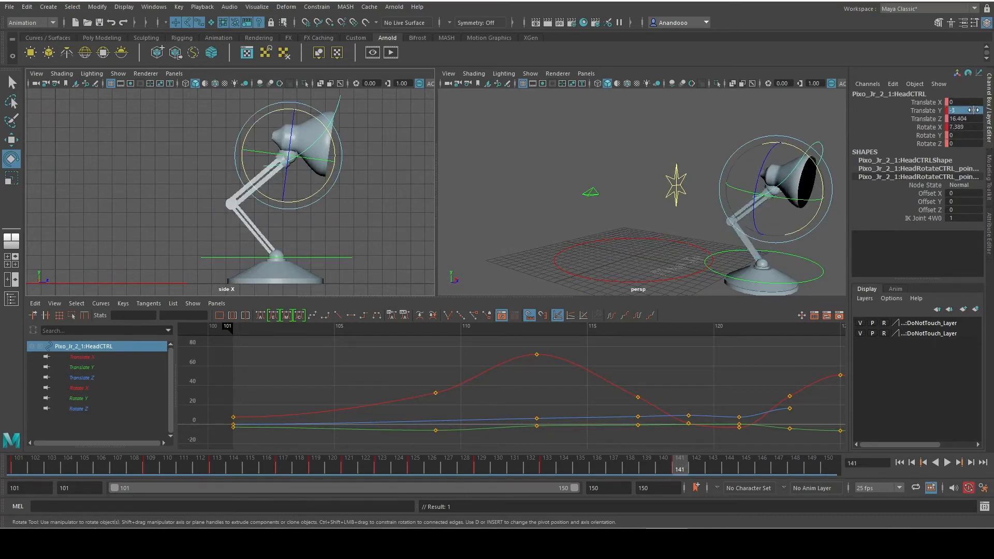
key("alt+v")
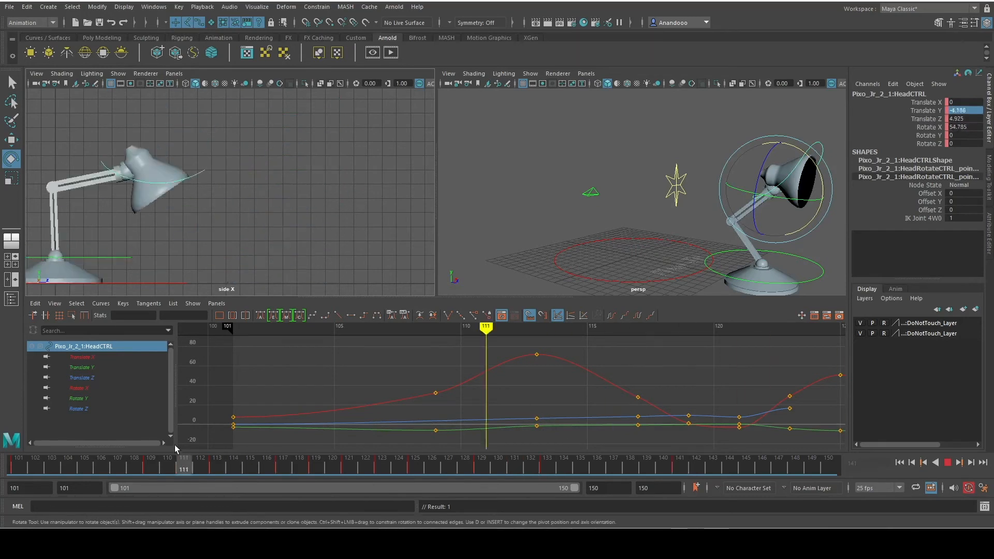
left_click_drag(21, 446, 680, 484)
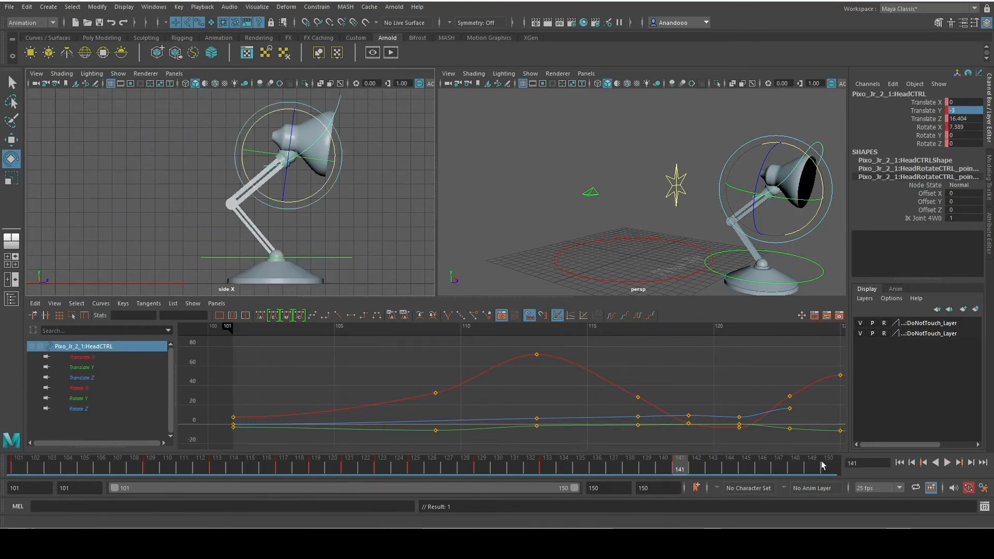
Set the playback end to frame 141 and play the complete hop.
type("1")
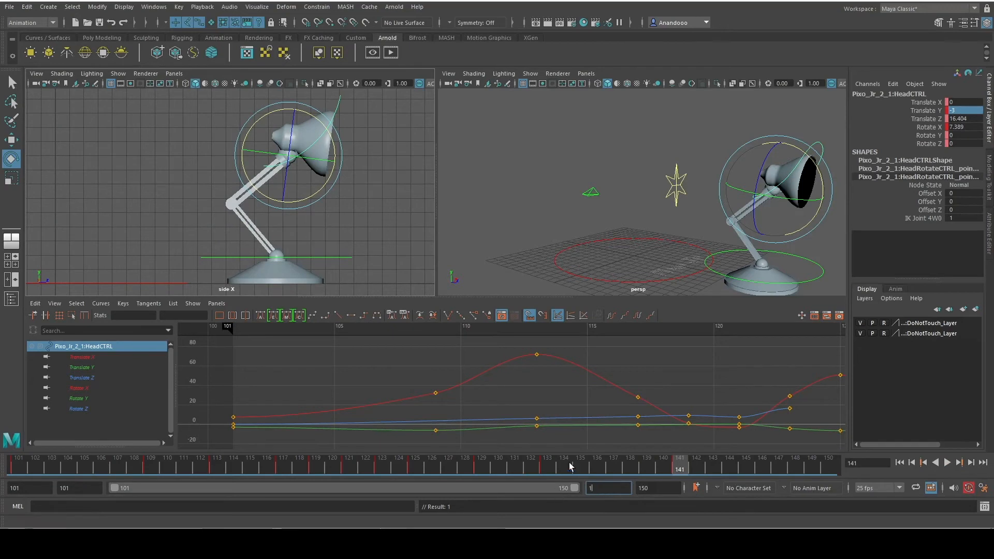
type("41")
key("Return")
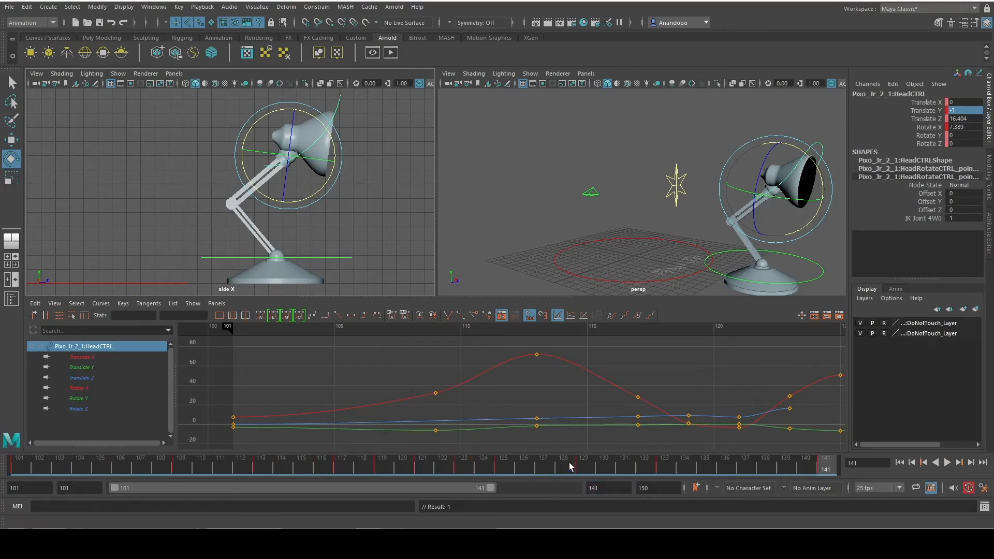
left_click(947, 462)
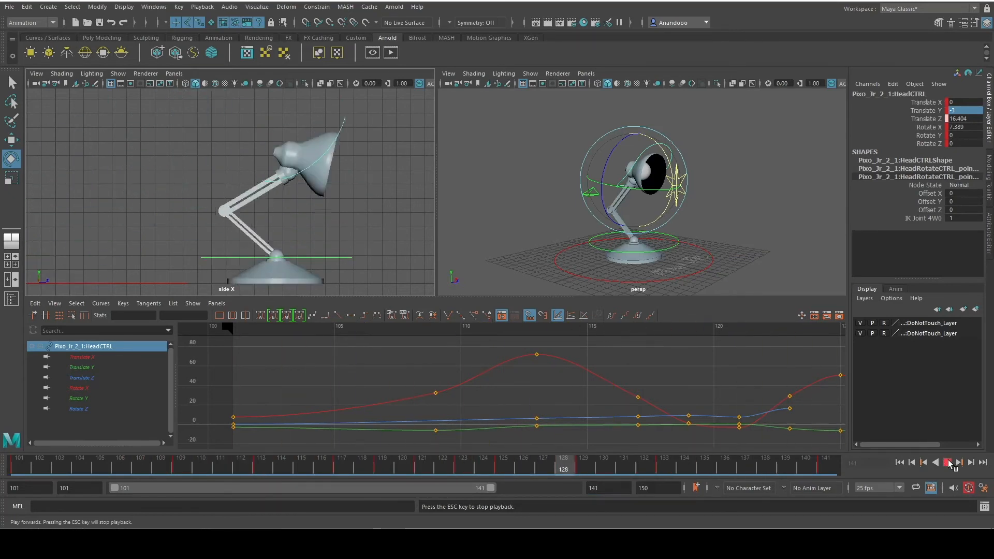
left_click(949, 463)
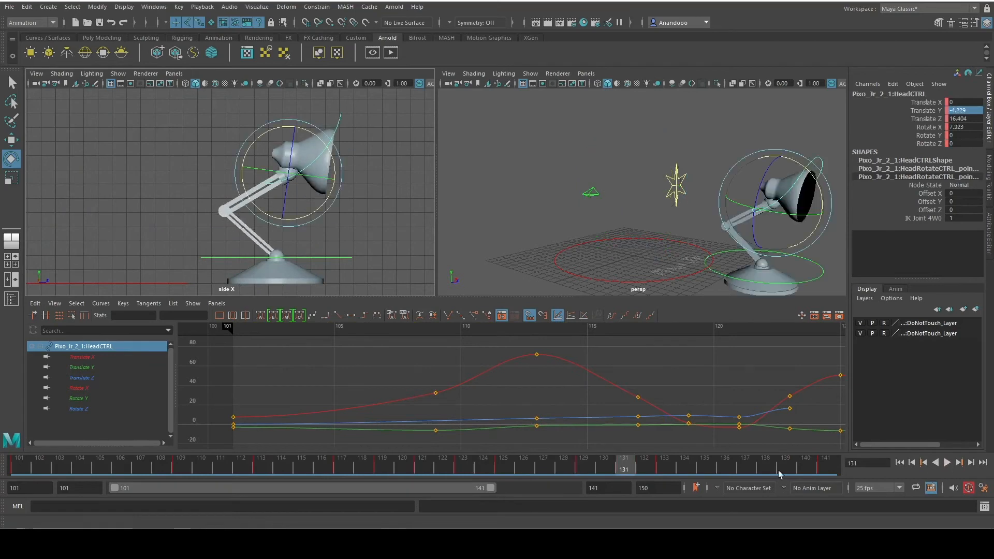
Examine the motion around frames 129 to 131, with all head control curves framed and the Translate Y curve isolated.
left_click(581, 471)
mouse_move(599, 470)
left_mouse_down()
mouse_move(660, 470)
mouse_move(585, 470)
mouse_move(643, 468)
mouse_move(597, 467)
left_mouse_up()
key("a")
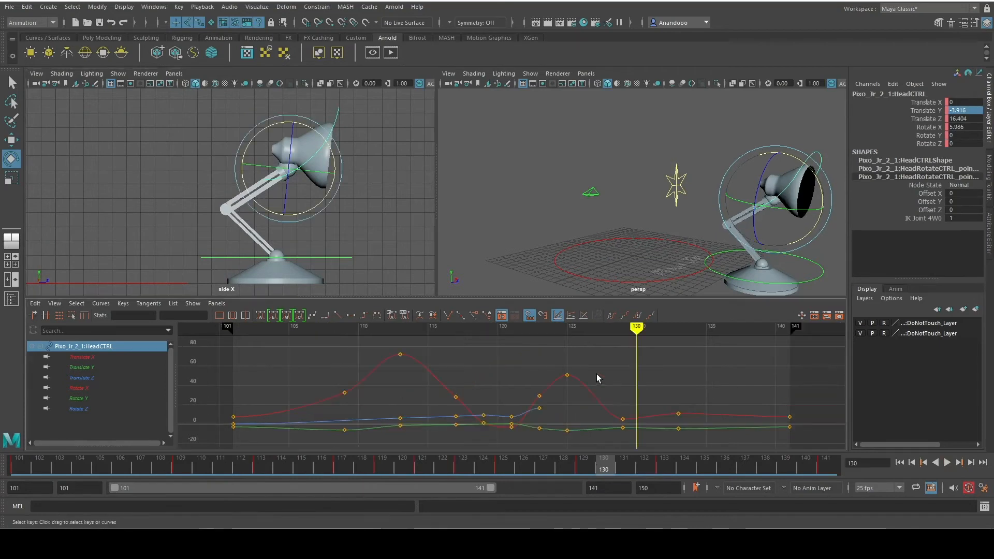
left_click_drag(578, 469, 624, 469)
left_click(594, 474)
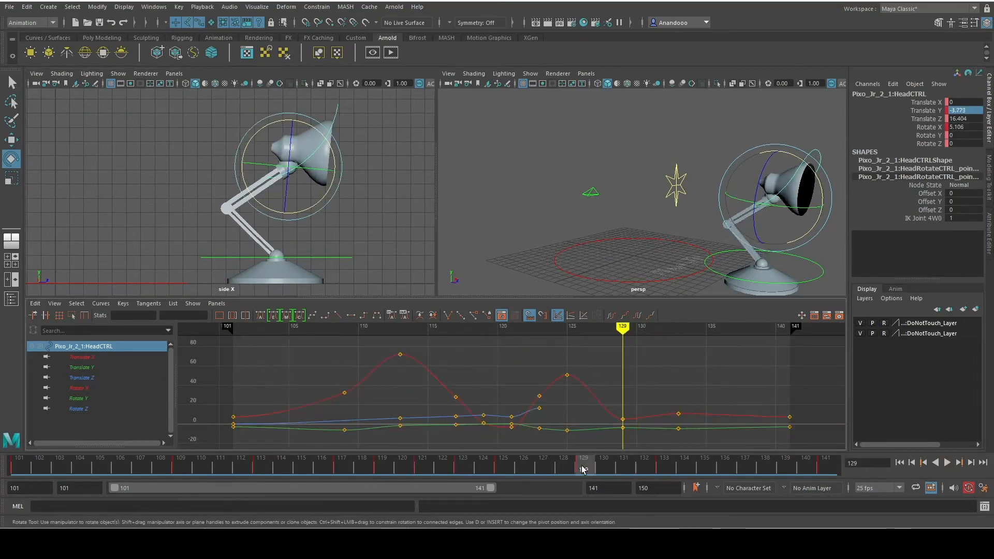
left_click(95, 365)
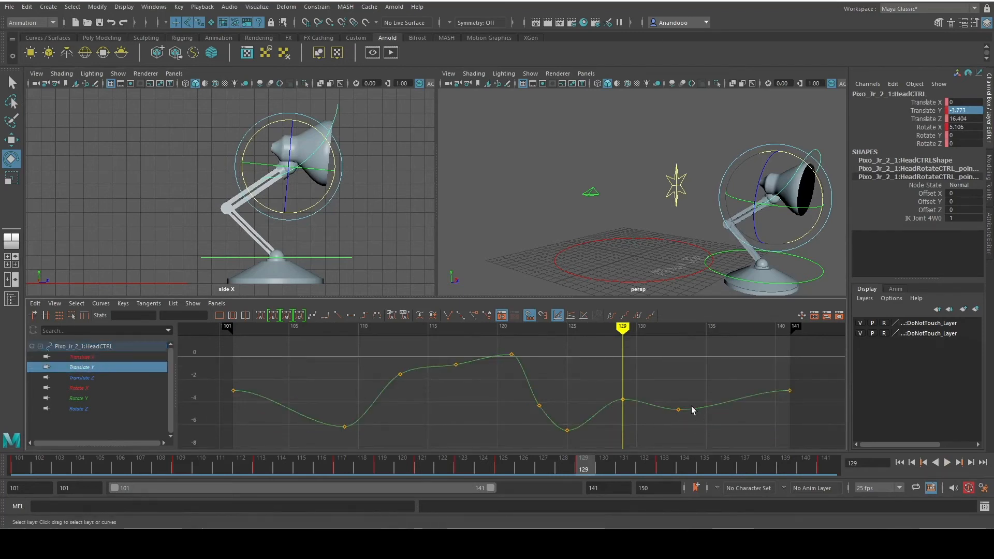
Raise the Translate Y key at frame 133 to about -4.43, lower the frame 129 key to about -3.96, and play the hop.
mouse_move(231, 339)
left_mouse_down()
mouse_move(360, 354)
mouse_move(711, 358)
mouse_move(621, 332)
mouse_move(679, 328)
left_mouse_up()
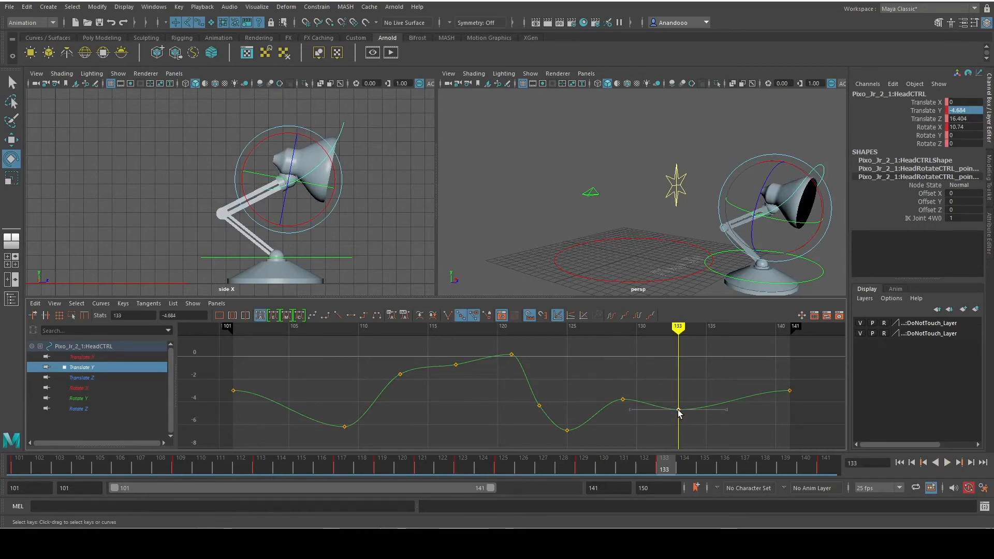
middle_click_drag(678, 404, 679, 406)
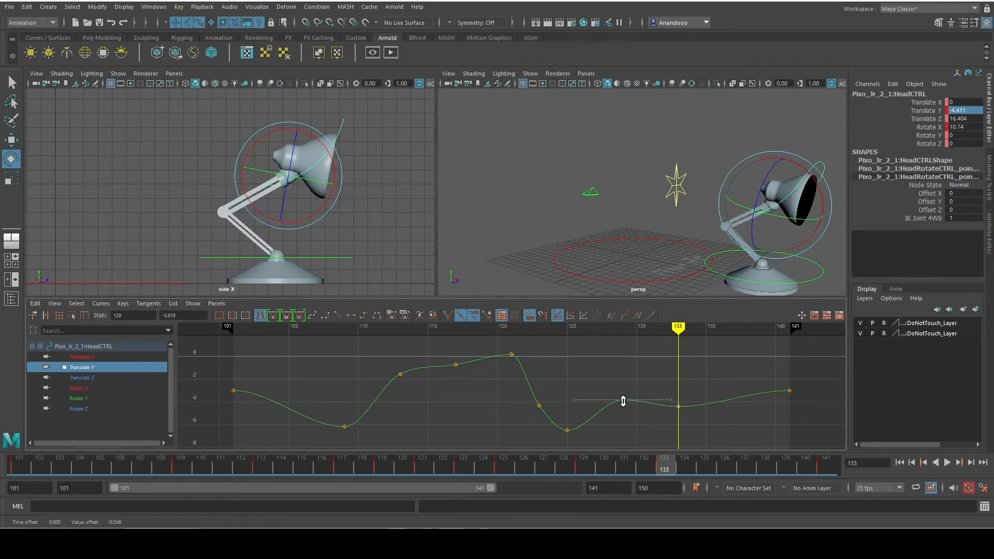
mouse_move(578, 328)
left_mouse_down()
mouse_move(620, 337)
mouse_move(217, 319)
mouse_move(234, 325)
left_mouse_up()
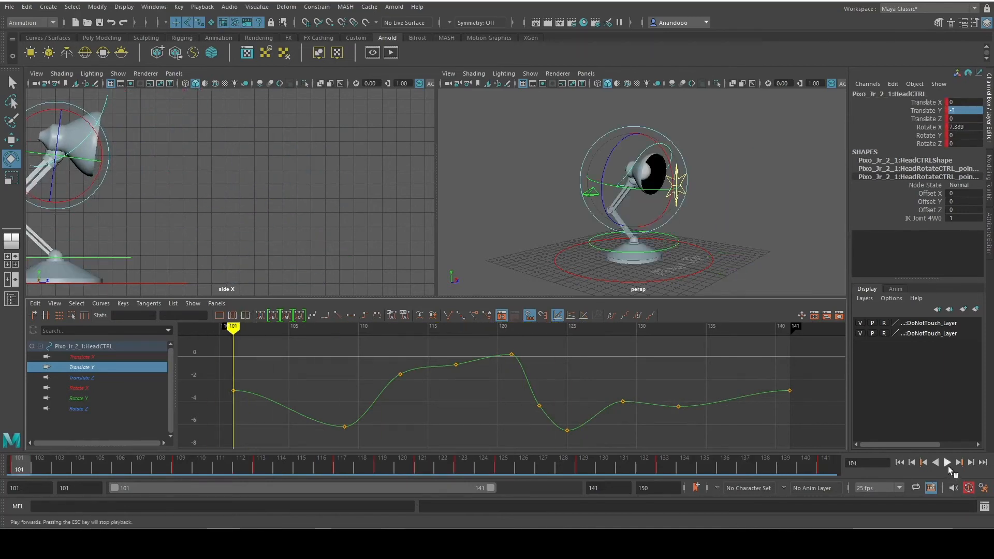
left_click(948, 463)
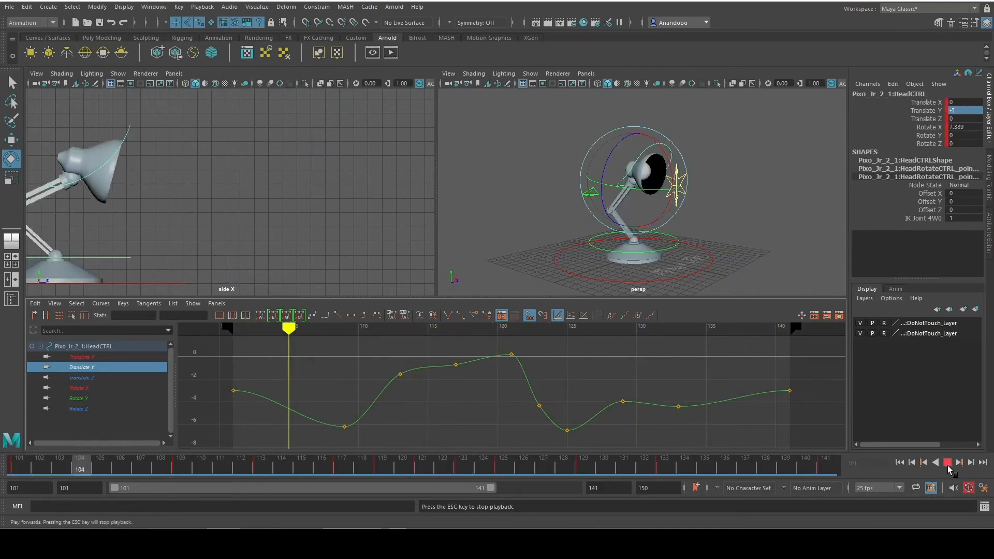
left_click(947, 463)
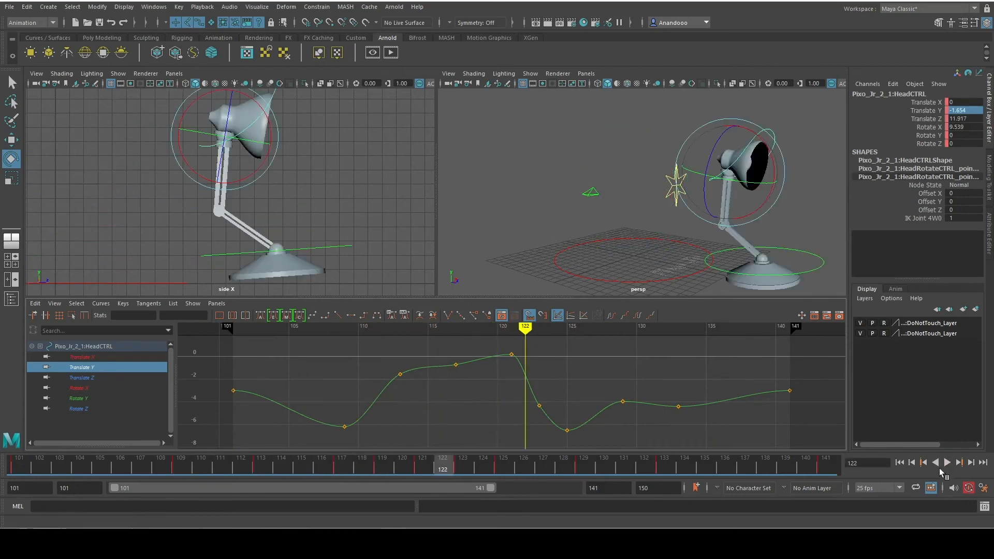
left_click(900, 463)
Raise the Translate Y key at frame 133 to about -4.27 to flatten the curve after frame 129, and replay the hop.
left_click(604, 330)
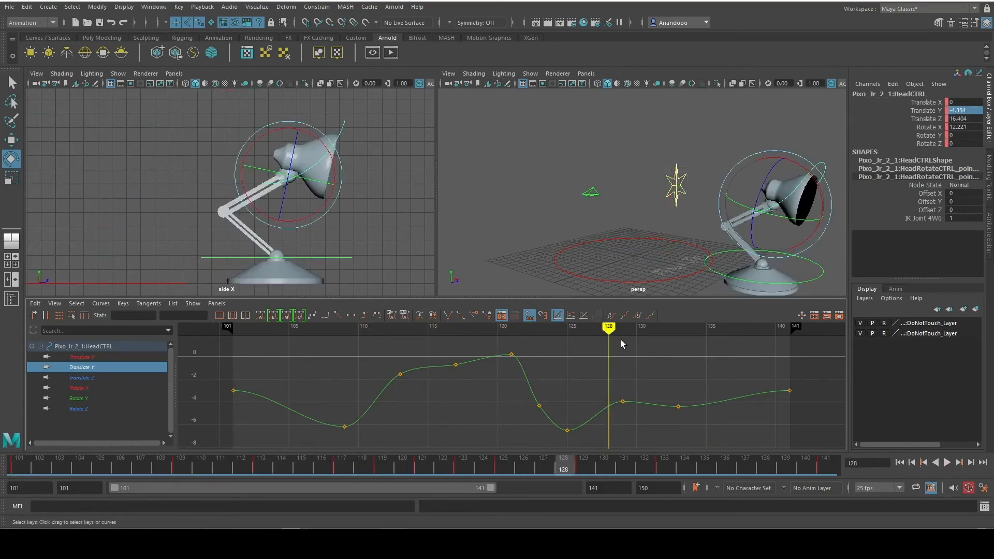
left_click(617, 334)
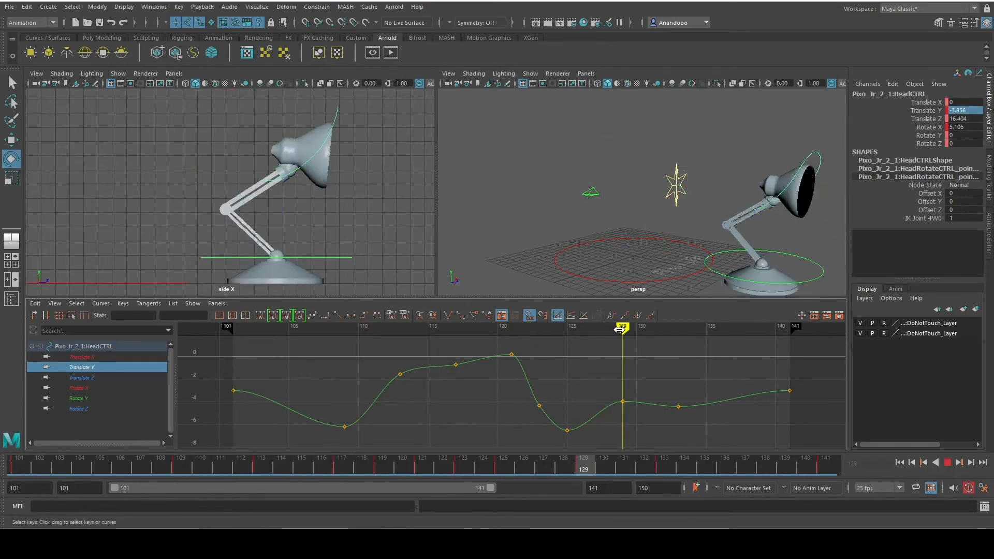
left_click(678, 407)
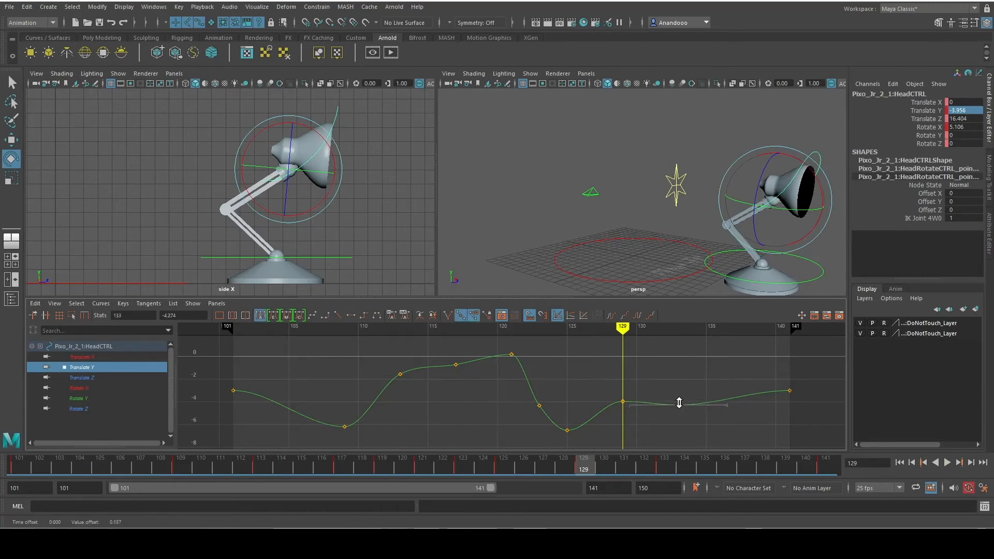
left_click(946, 464)
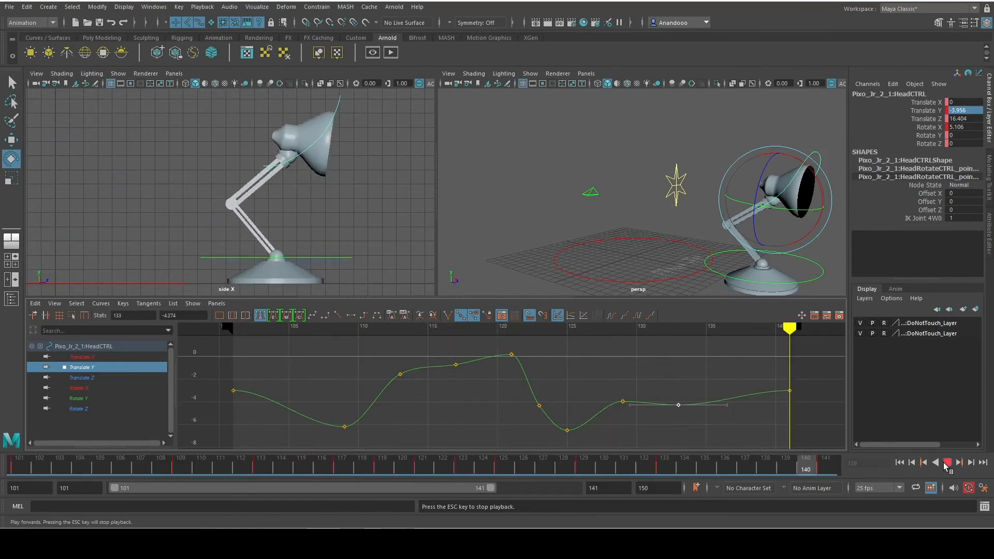
left_click(946, 463)
At frame 109, deepen the crouch by moving the head control to about Translate Y -7.73 and Translate Z 1.04.
left_click_drag(368, 332, 345, 332)
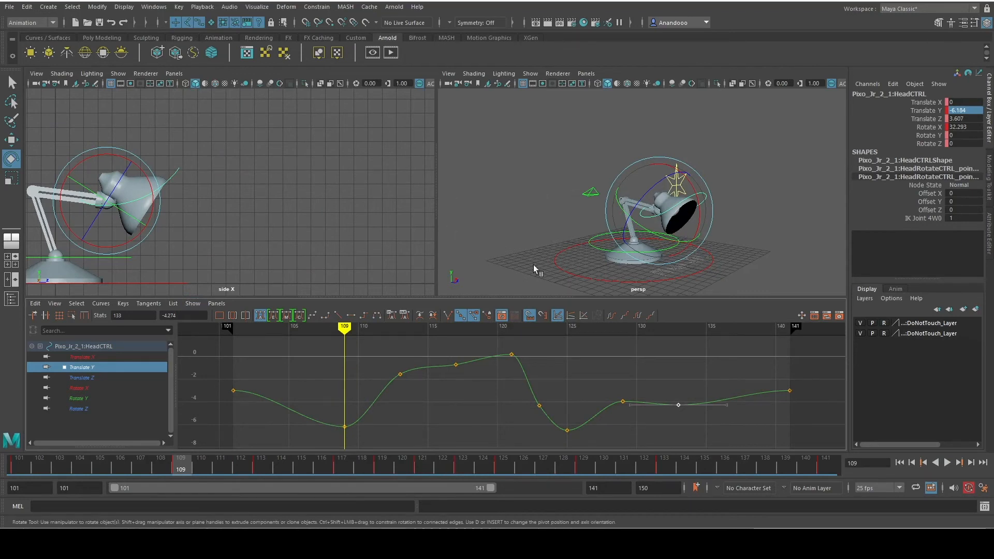
key("w")
left_click_drag(662, 170, 660, 184)
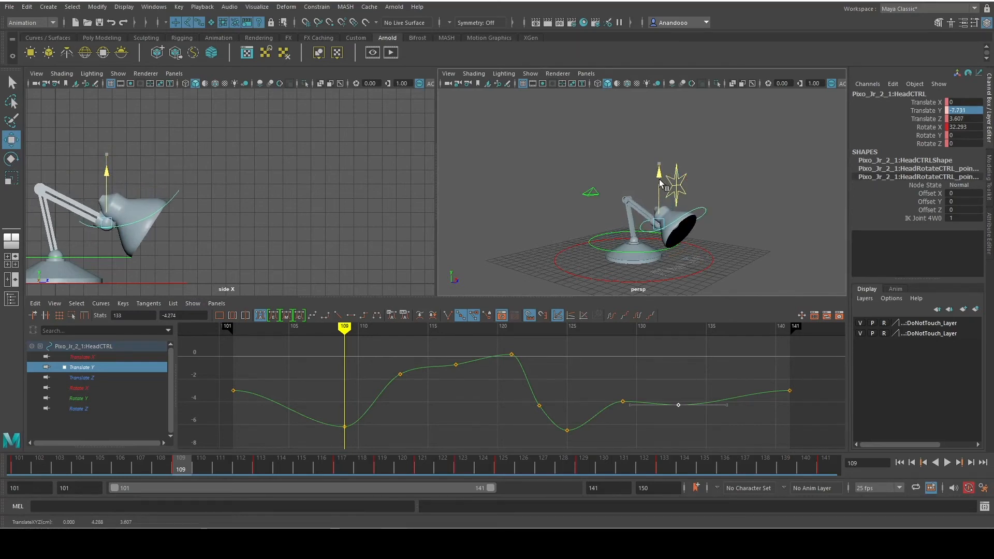
left_click_drag(660, 181, 660, 181)
left_click_drag(701, 225, 679, 215)
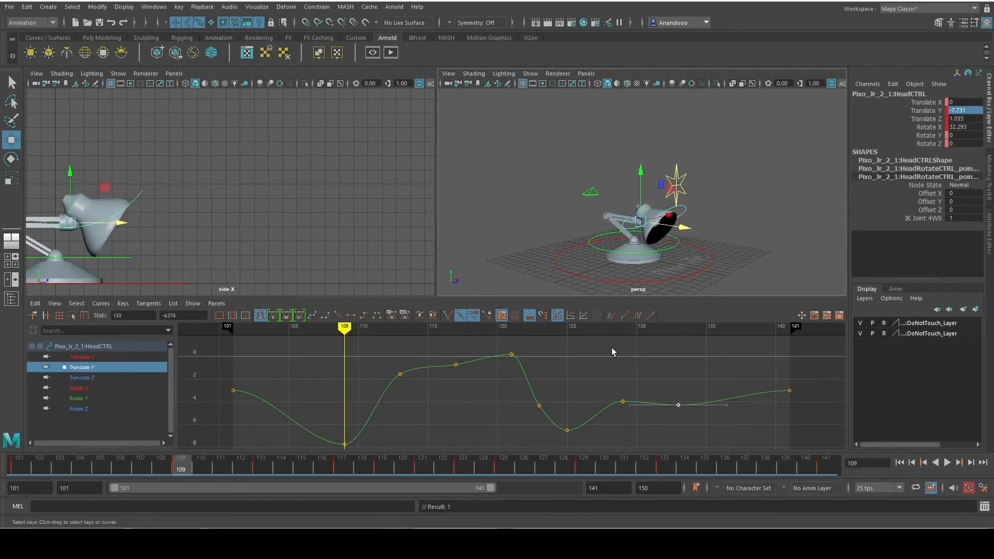
Scrub through the hop and play it from frame 101 to check the deeper crouch and the landing.
left_click_drag(104, 460, 597, 433)
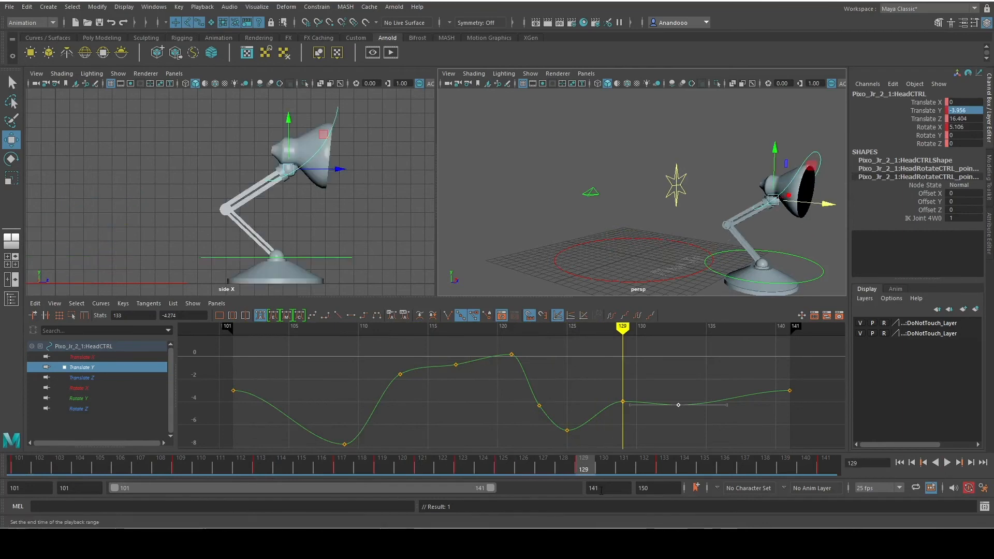
key("alt+v")
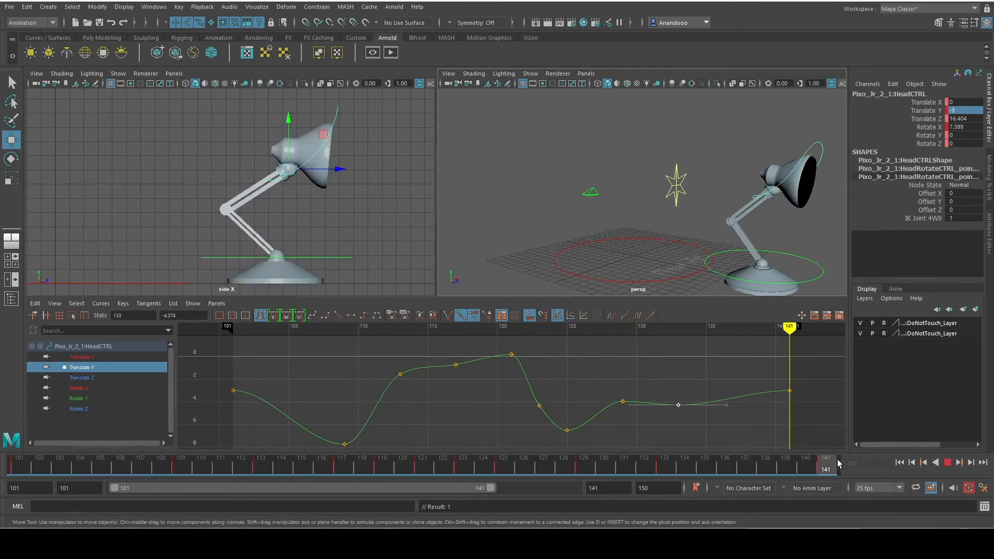
left_click_drag(583, 466, 18, 472)
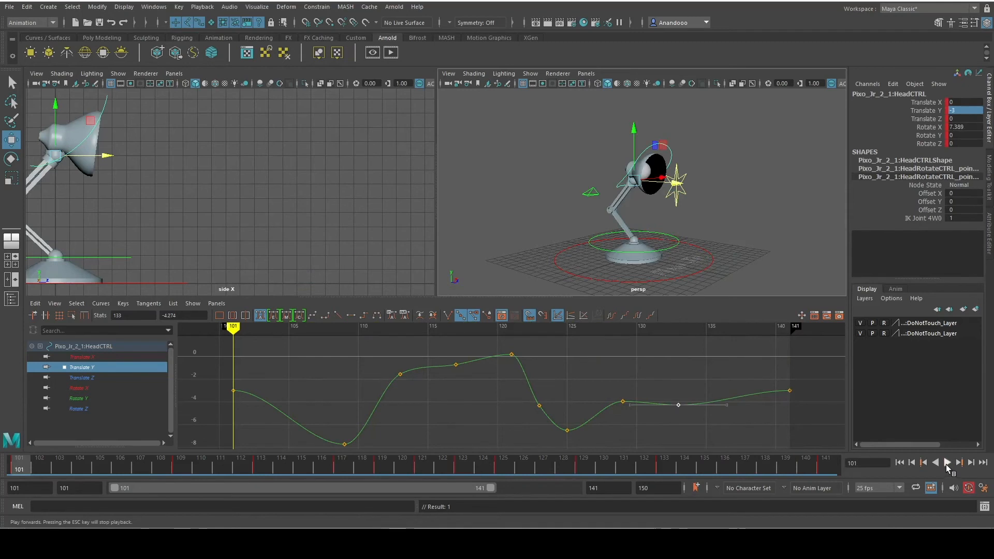
left_click(946, 463)
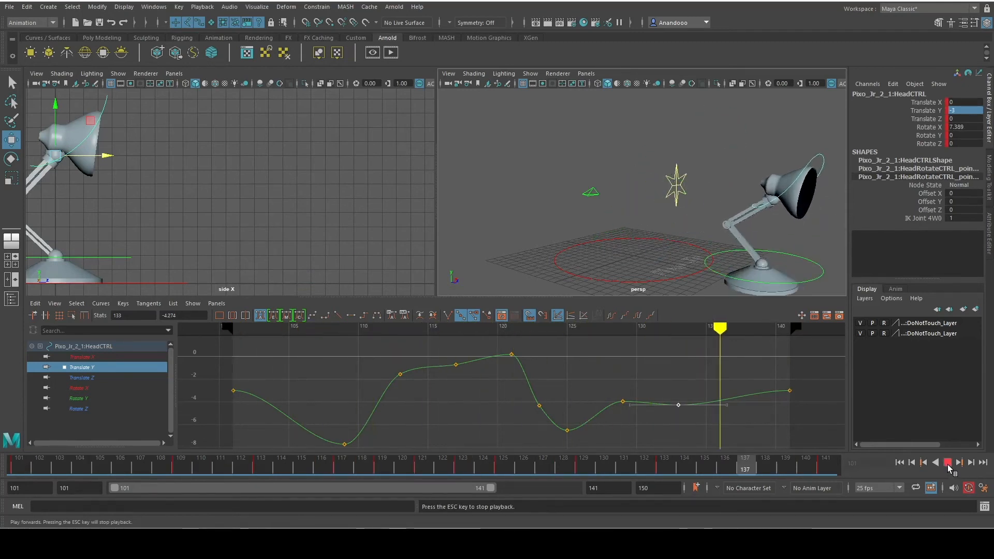
left_click(946, 462)
left_click(899, 462)
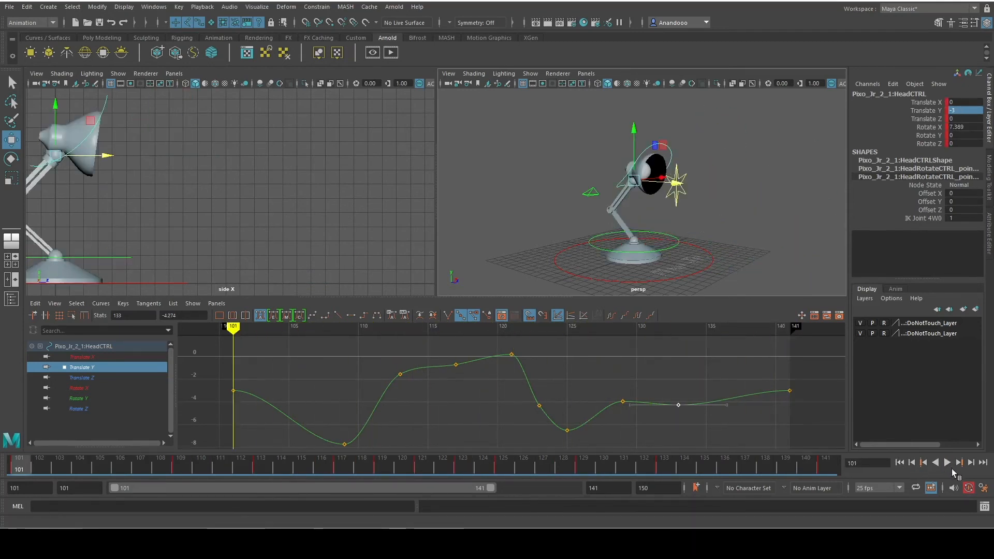
left_click(947, 462)
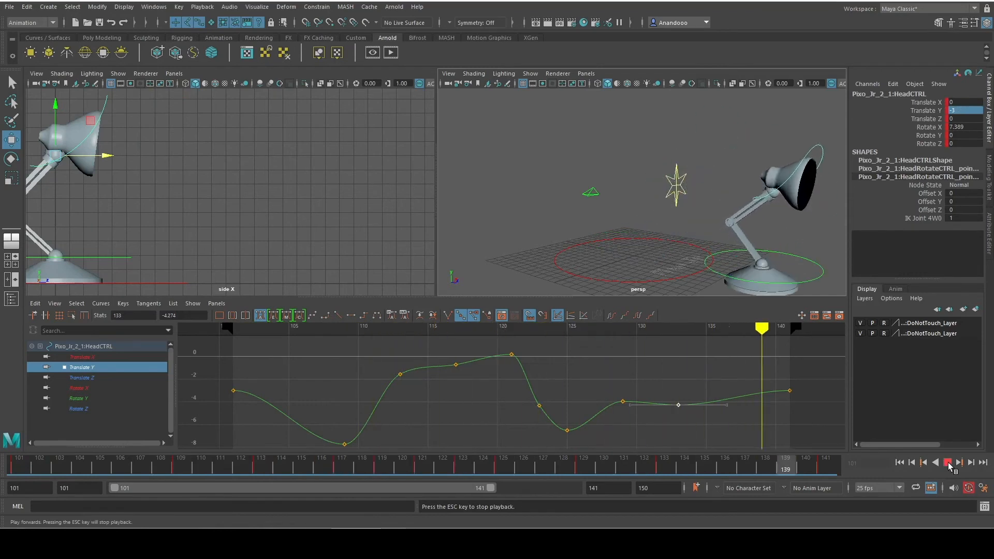
left_click(946, 463)
left_click(901, 462)
Lower the Translate Y key at frame 129 to about -4.18, raise the frame 125 key to about -5.91, and replay the hop.
left_click_drag(531, 464, 582, 462)
left_click(622, 401)
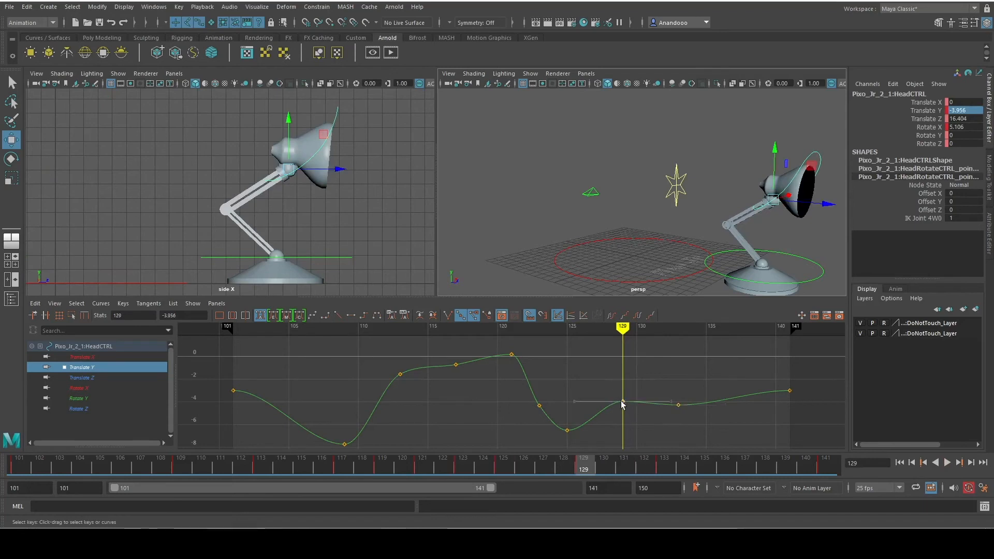
middle_click_drag(625, 407, 625, 409)
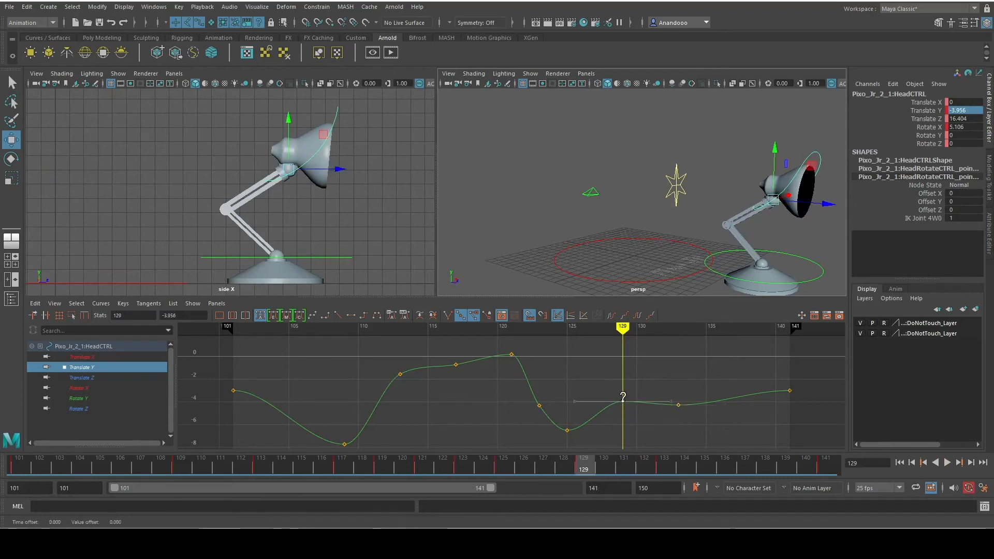
left_click(566, 429)
middle_click_drag(566, 430, 568, 427)
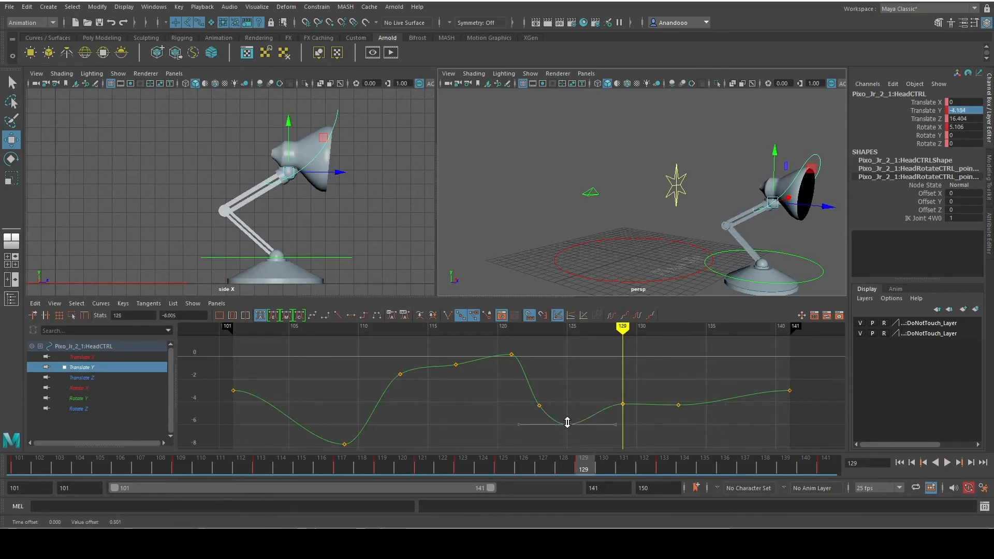
left_click_drag(584, 466, 466, 460)
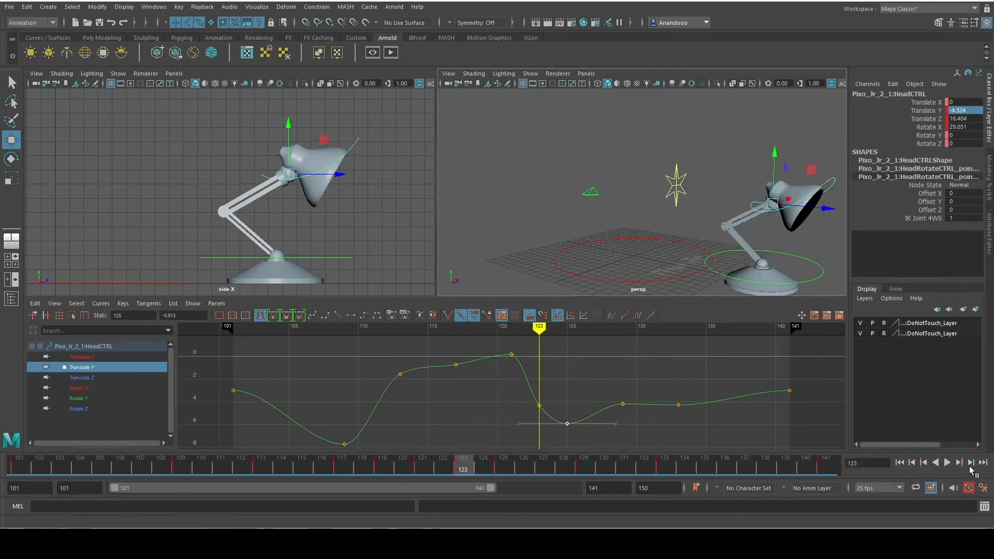
left_click(900, 462)
left_click(948, 462)
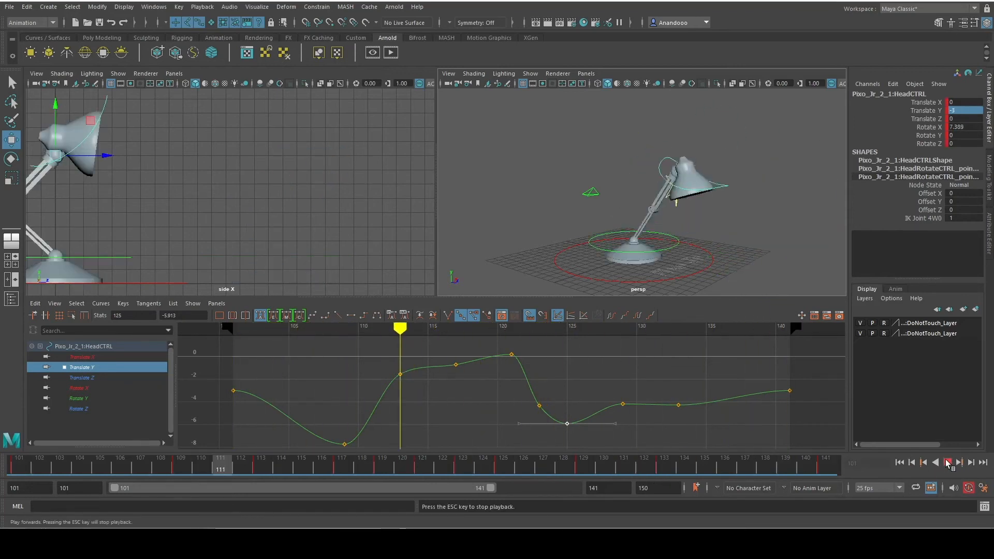
left_click(947, 462)
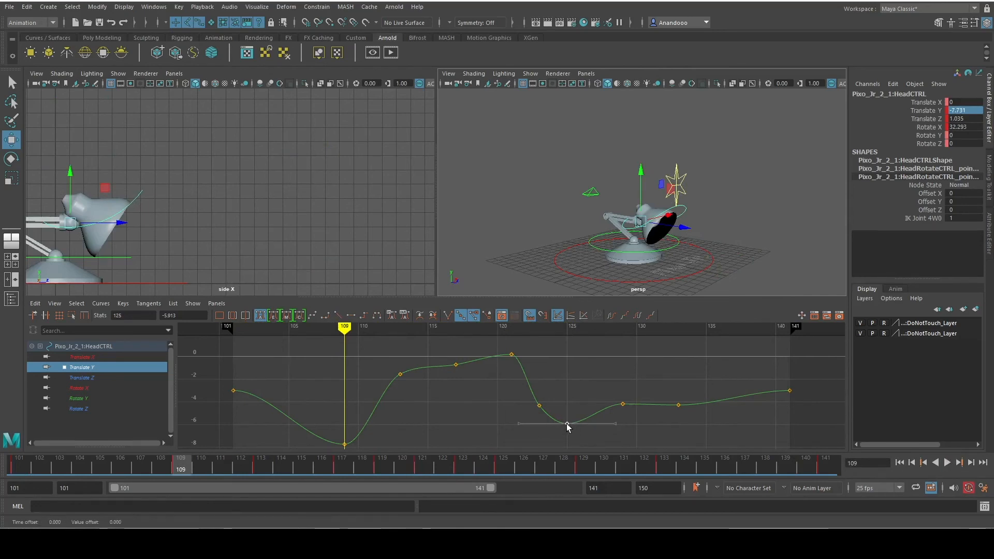
Lower the Translate Y key at frame 125 to about -7.78 for a deeper landing squash, and play from frame 101.
left_click(568, 439)
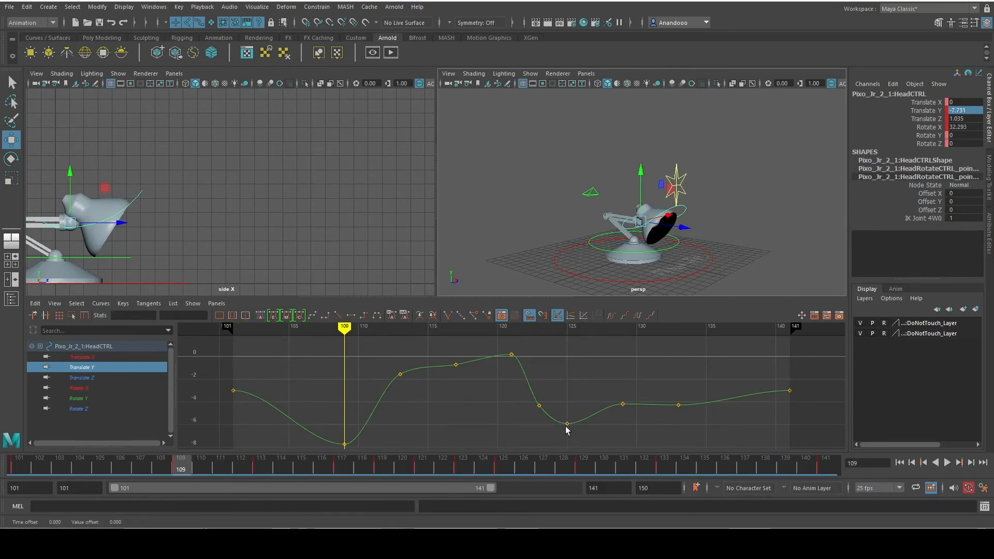
left_click(568, 423)
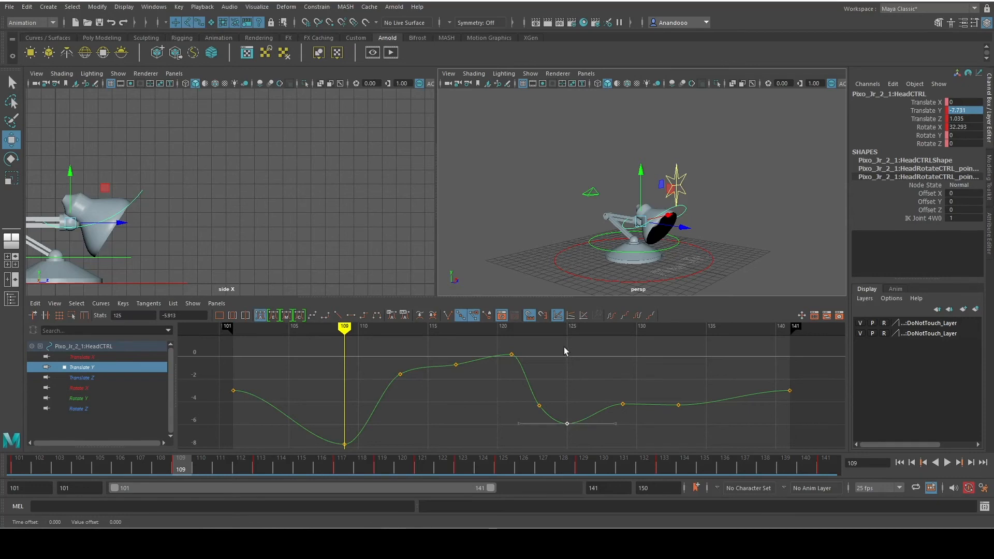
left_click(567, 327)
middle_click_drag(571, 424, 570, 444, "shift")
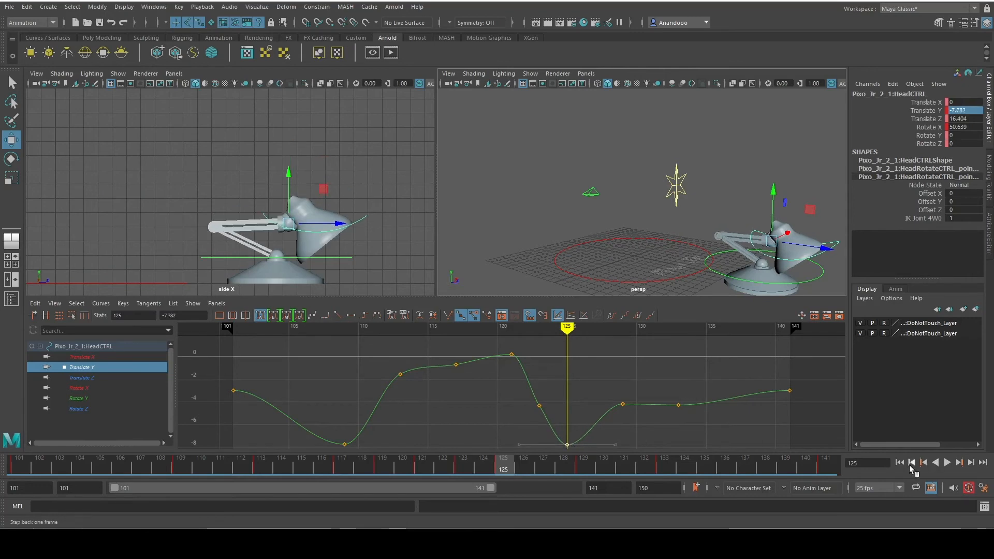
left_click(900, 463)
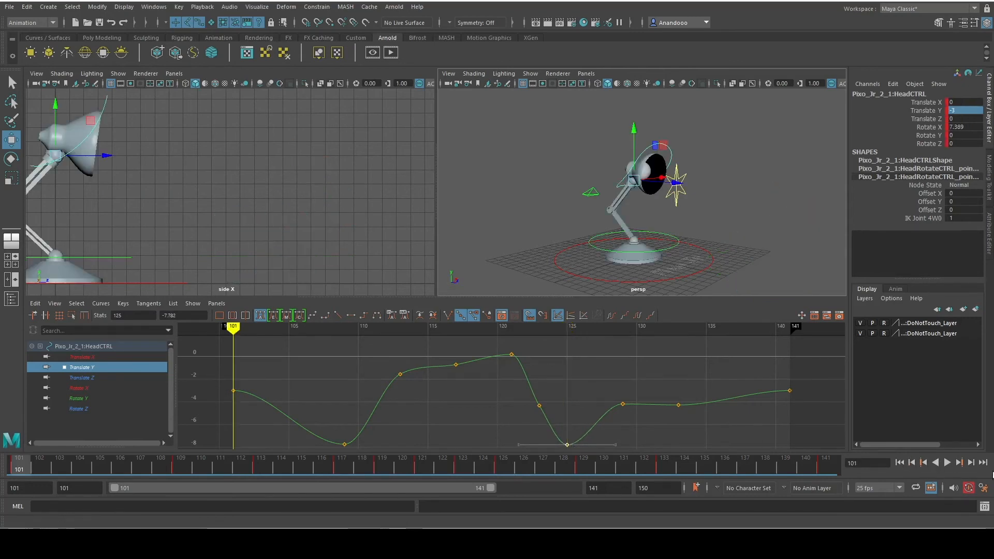
left_click(948, 463)
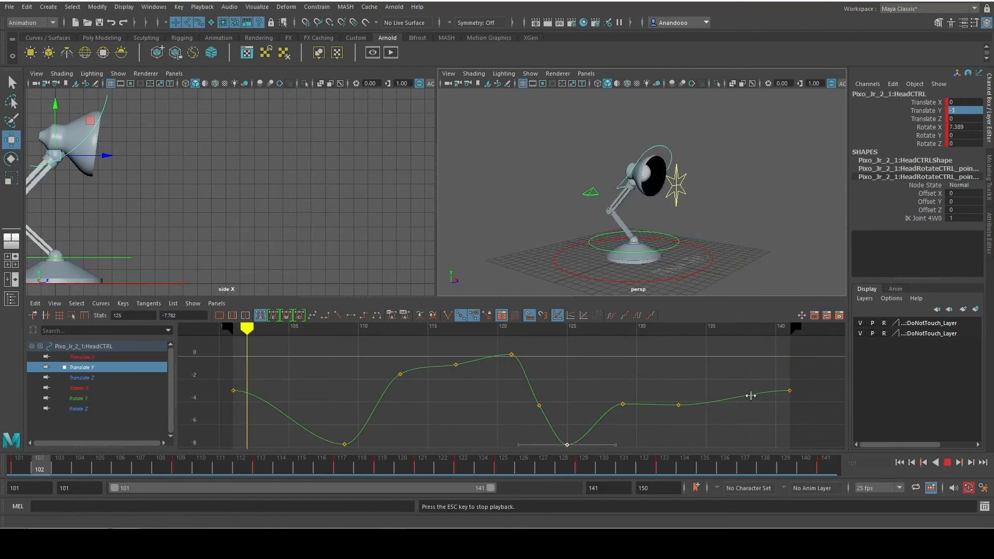
Adjust the Translate Y key at frame 133 to about -4.5 and replay the hop to check how the lamp settles.
mouse_move(672, 401)
left_mouse_down()
mouse_move(689, 419)
mouse_move(682, 410)
left_mouse_up()
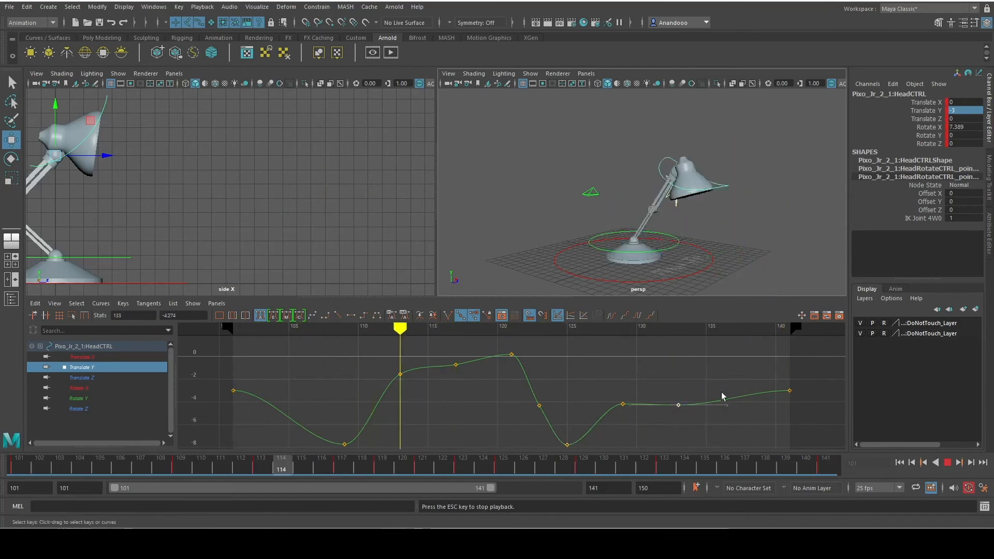
key("Escape")
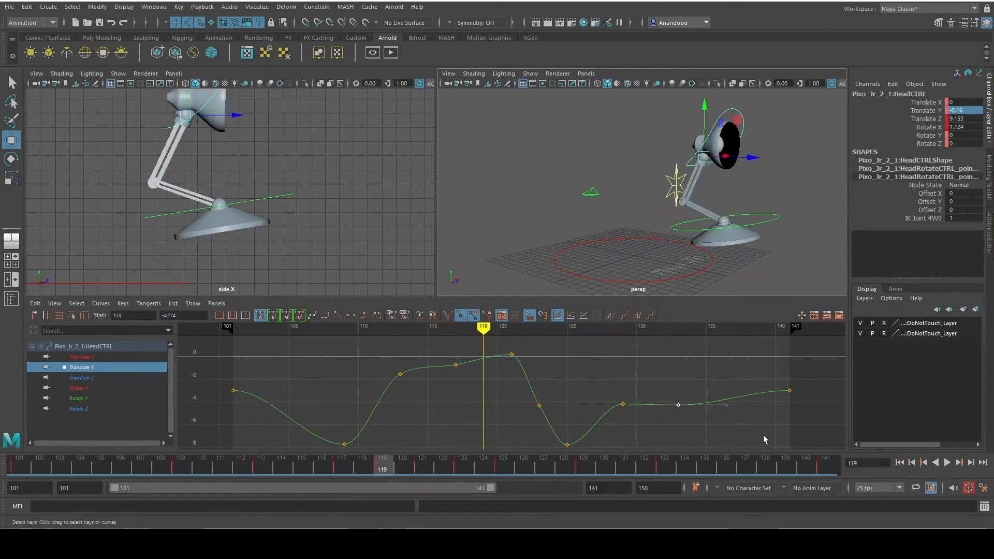
left_click(947, 463)
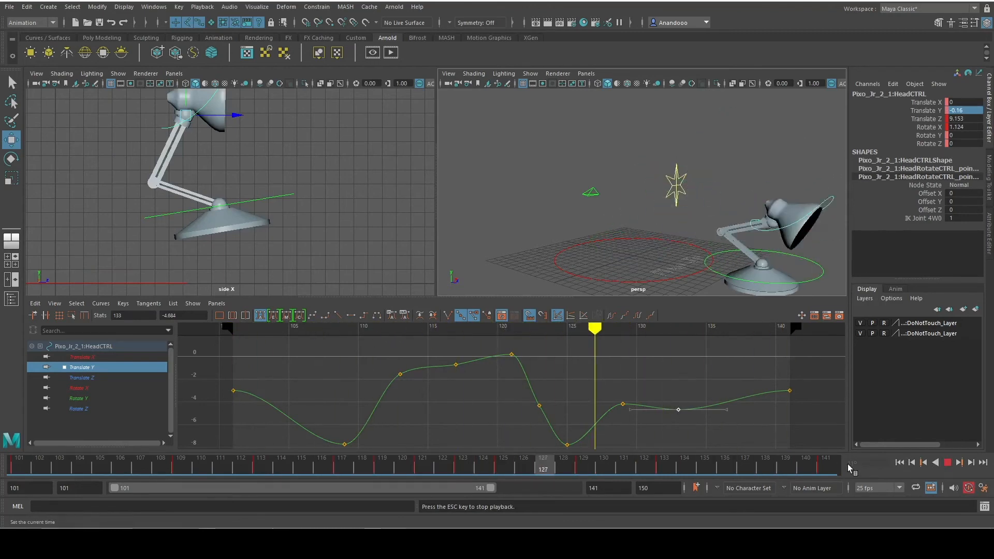
left_click(936, 465)
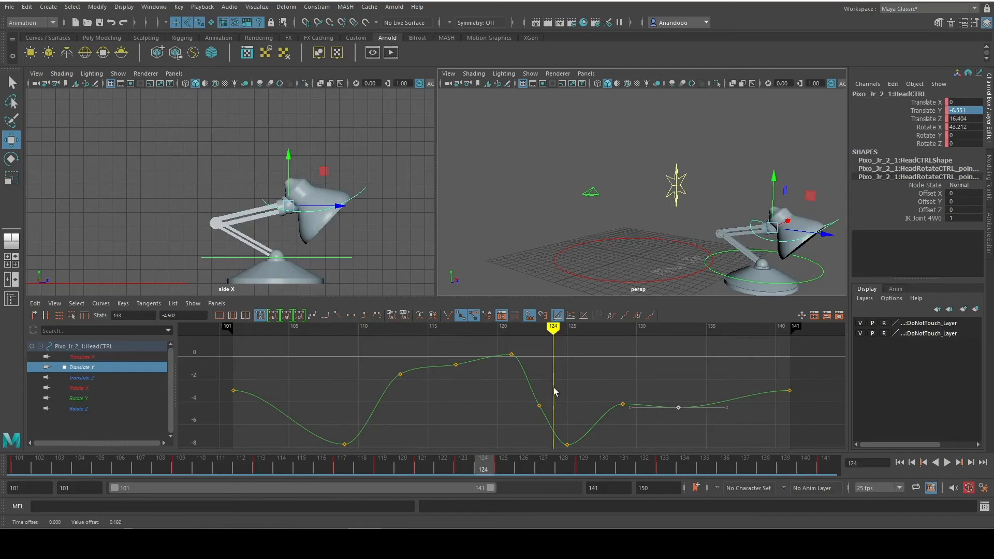
left_click_drag(218, 327, 200, 327)
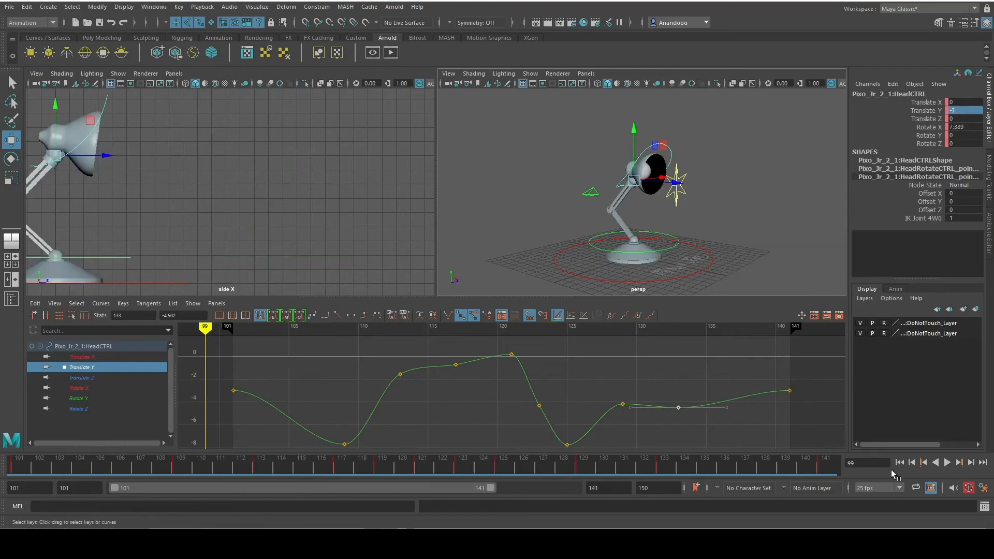
left_click(947, 463)
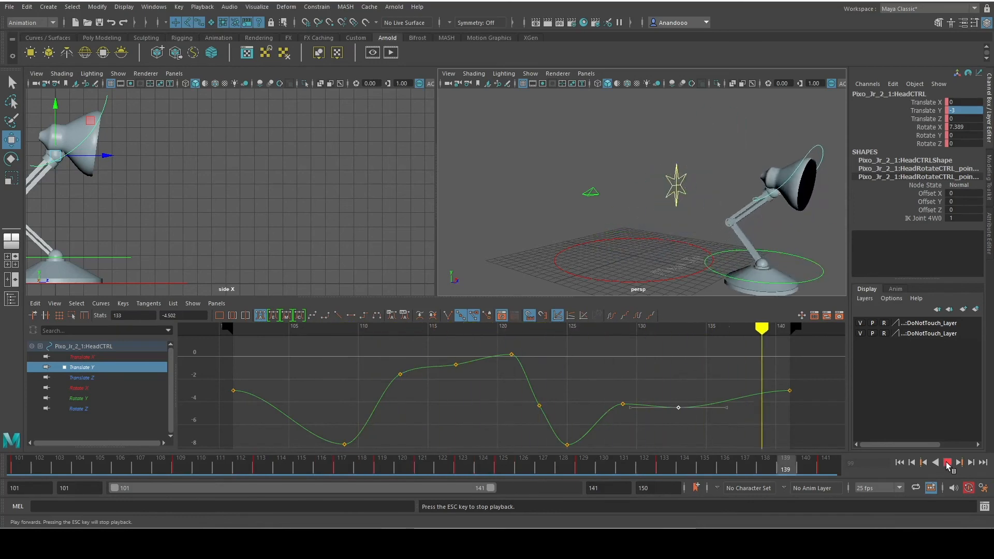
Check the head control's Translate Z at frame 141, and set a key on all channels of the character control at frame 101.
left_click(947, 464)
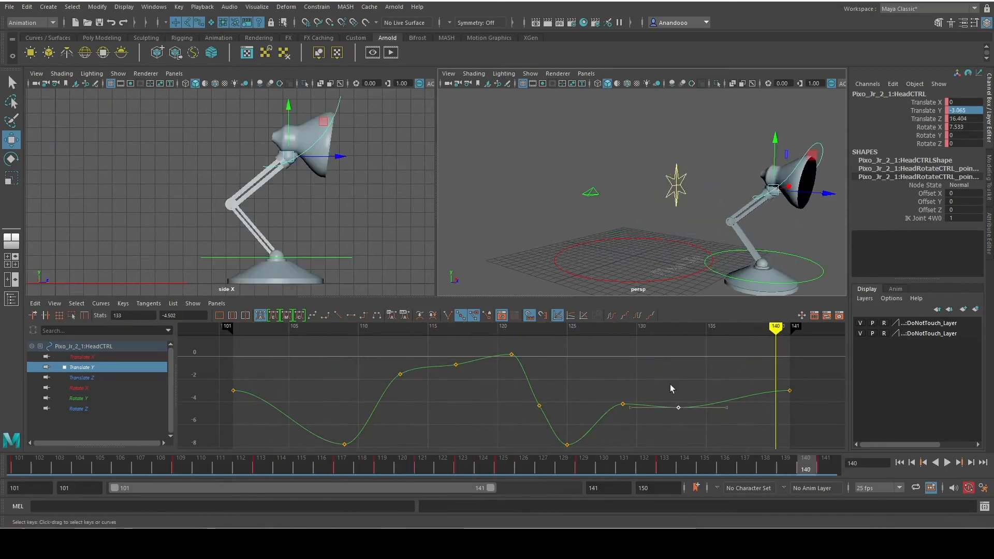
left_click_drag(764, 332, 789, 327)
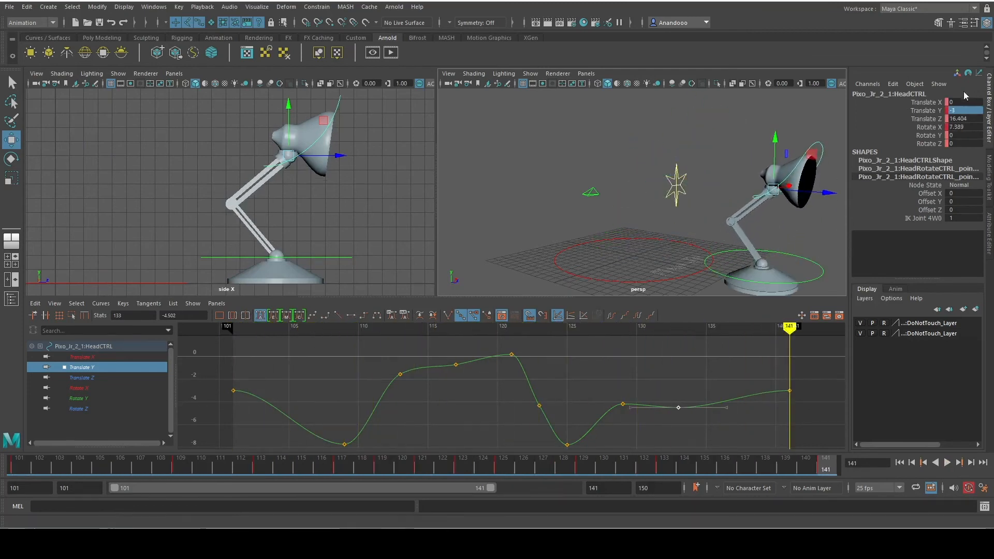
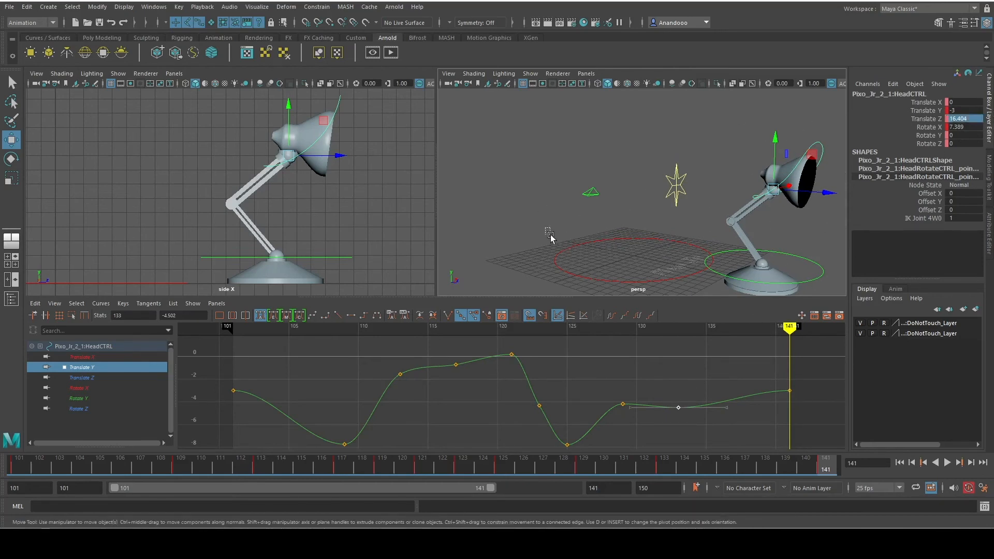
left_click_drag(584, 261, 585, 262)
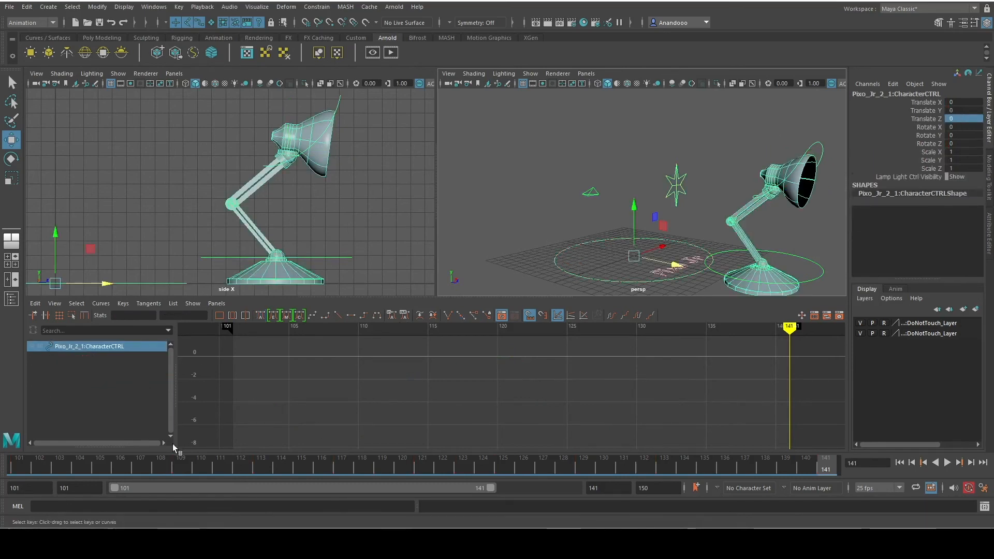
left_click_drag(78, 466, 4, 465)
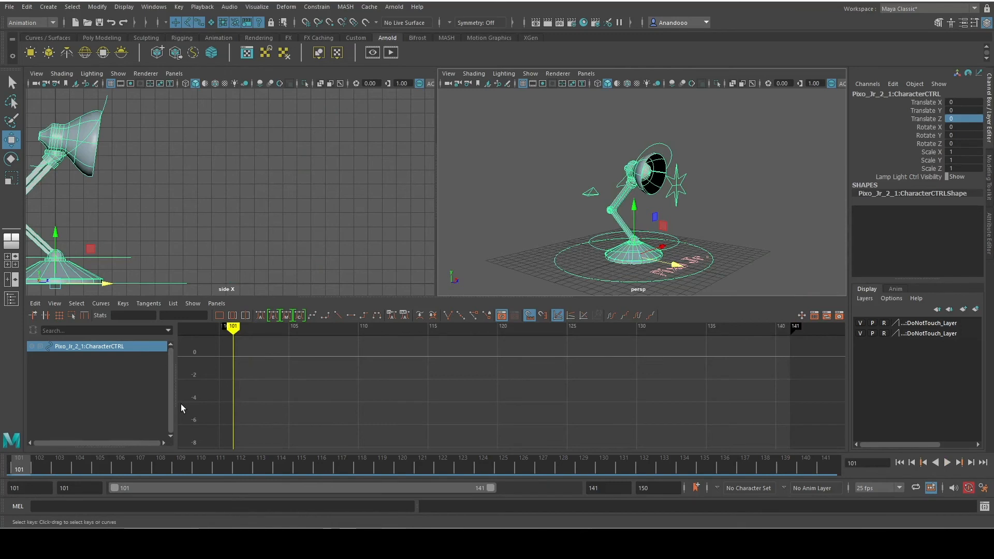
key("s")
Set the character control's Translate Z to -16.404 at frame 141 to counter the lamp's forward travel.
left_click(829, 465)
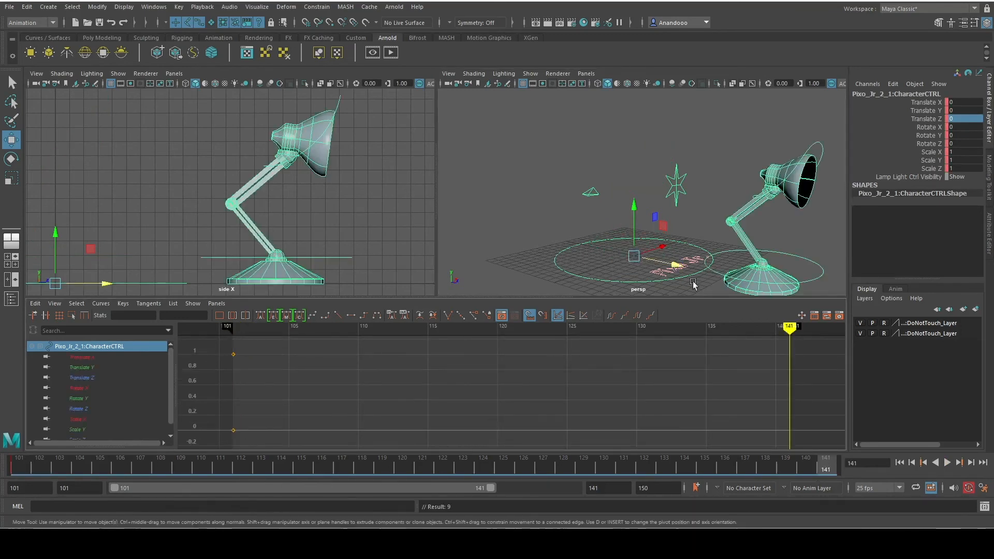
key("minus")
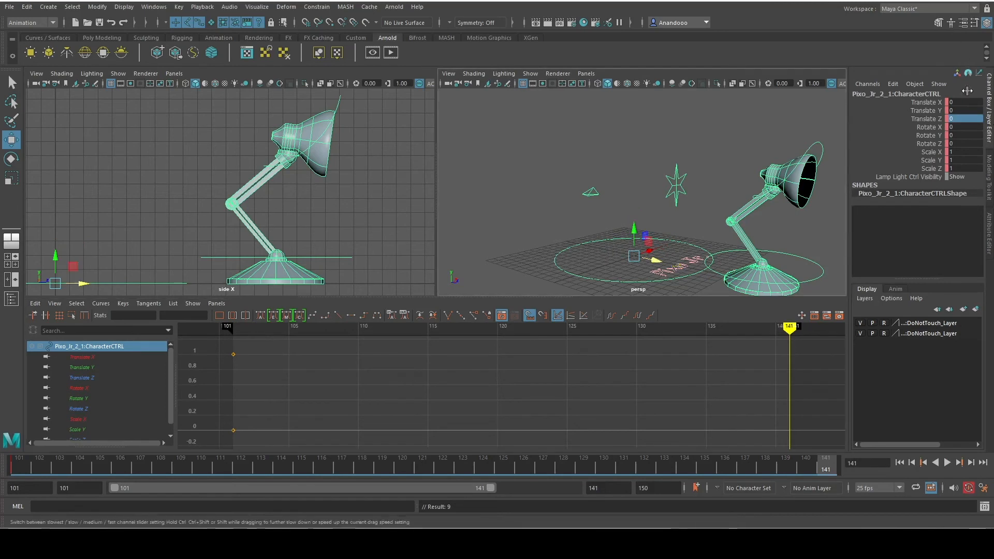
type("-16.404")
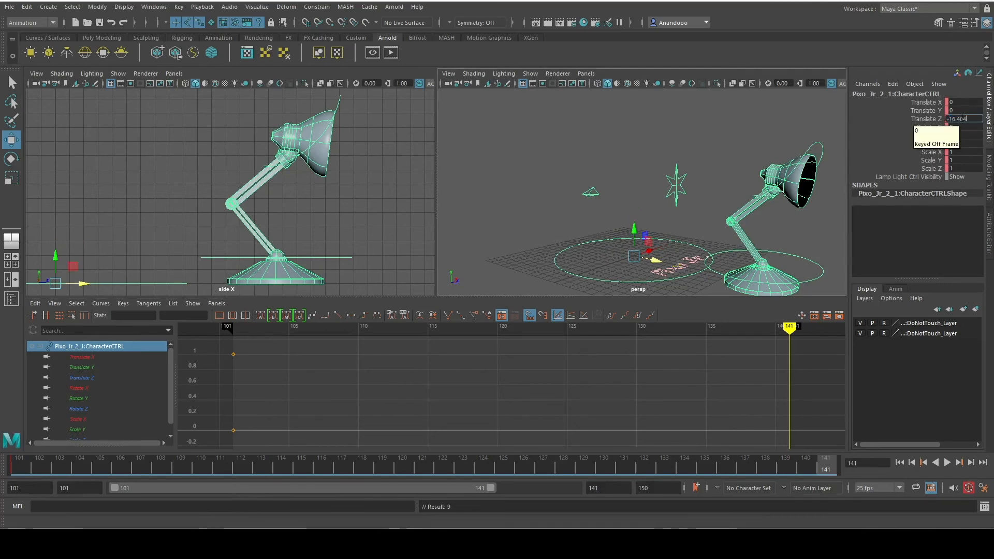
key("Return")
left_click(872, 151)
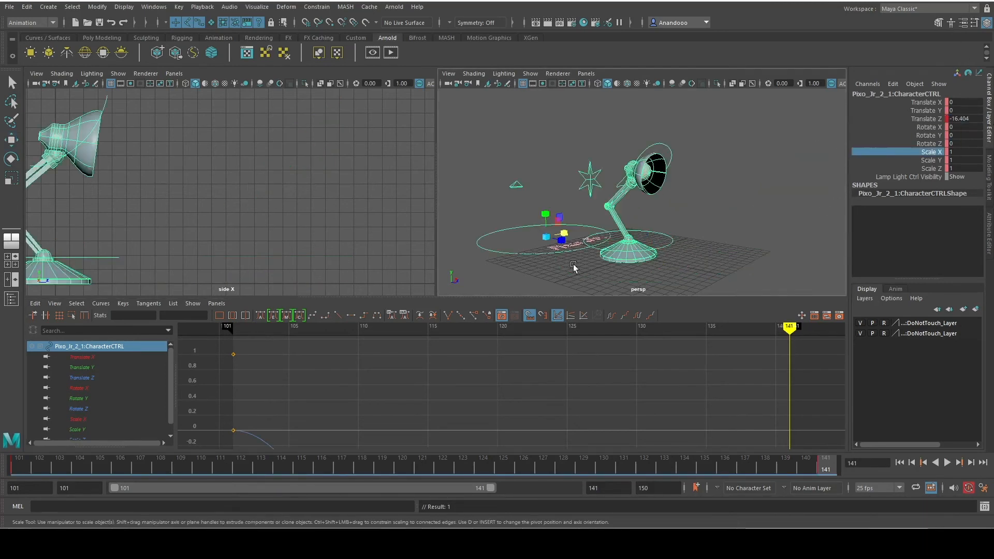
Play the hop from frame 101 to check the counter-movement, and frame the character control's curves.
left_click(19, 467)
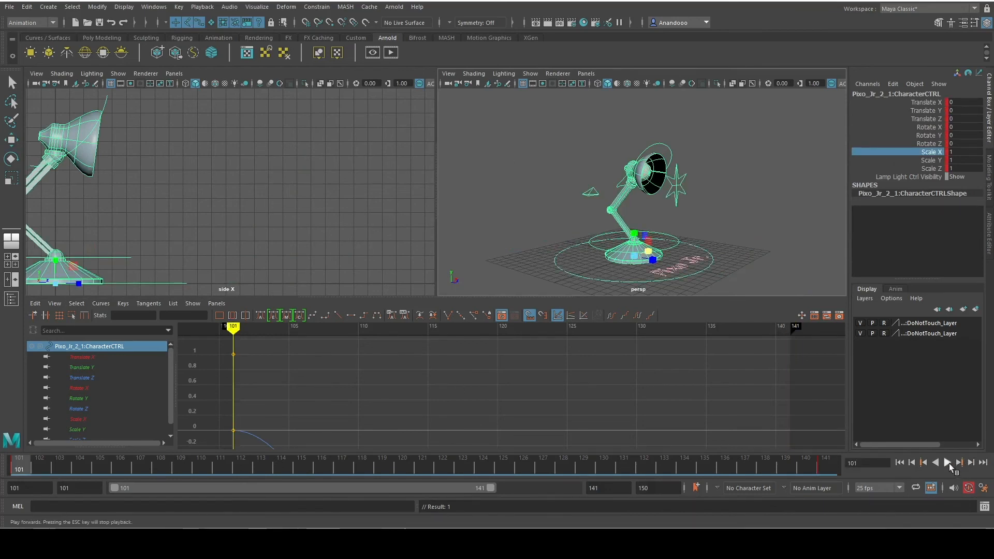
left_click(948, 463)
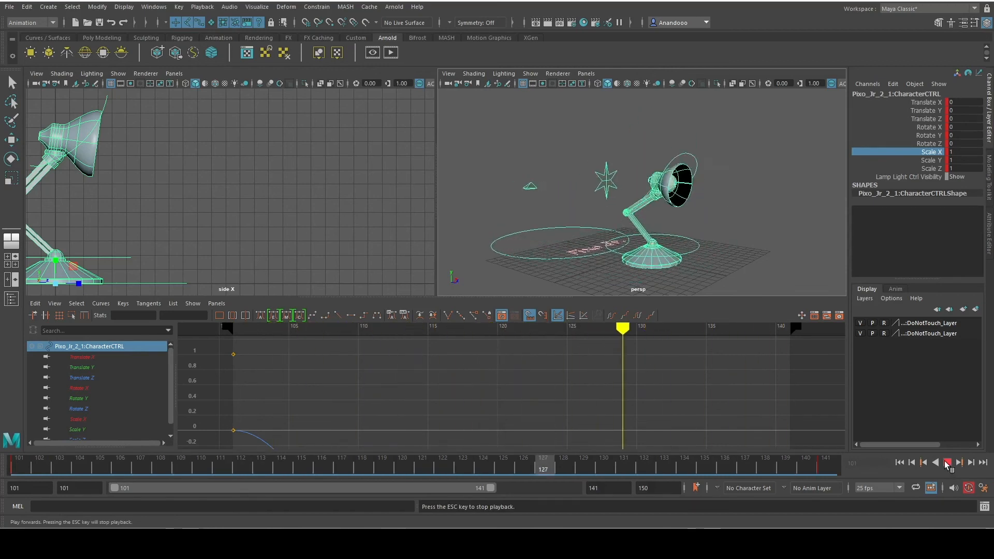
left_click_drag(817, 473, 826, 473)
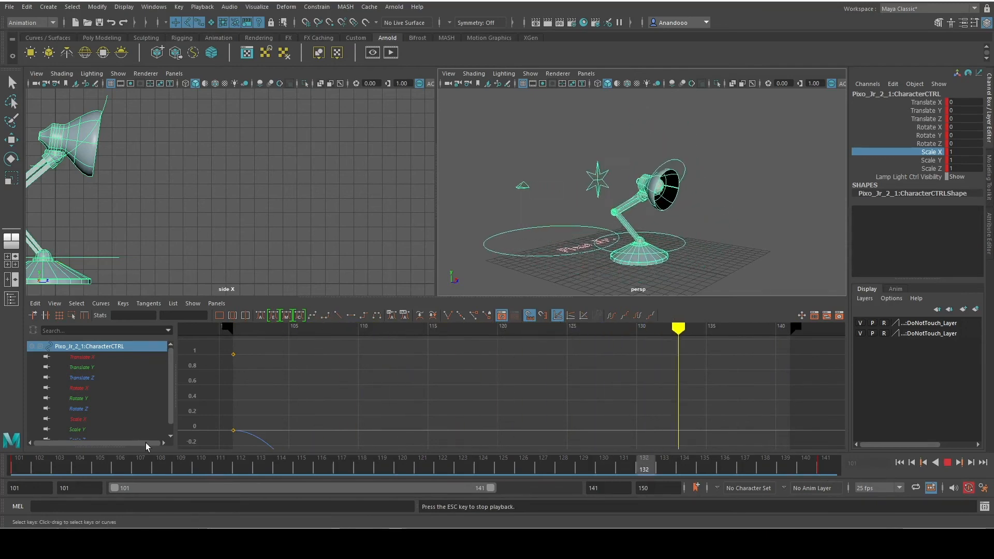
key("f")
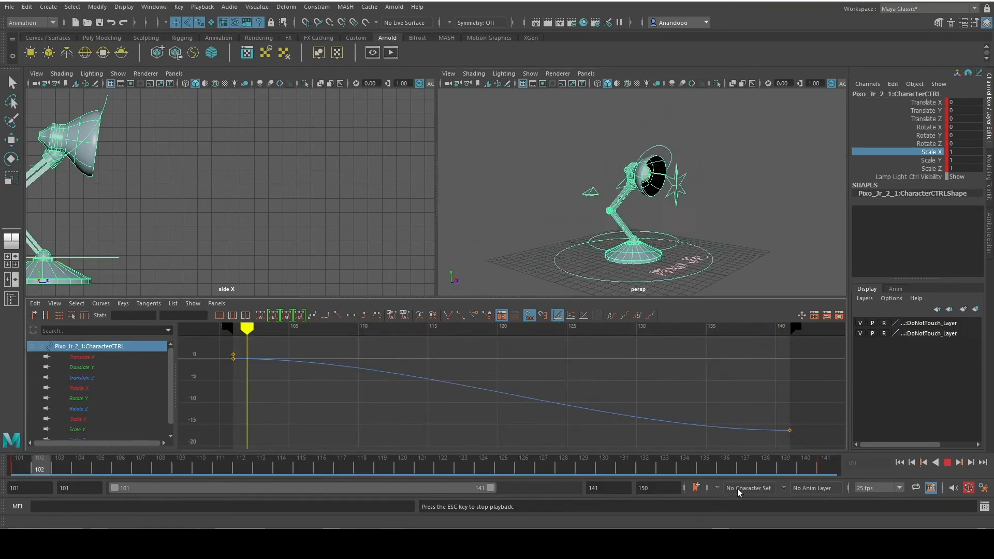
left_click(949, 462)
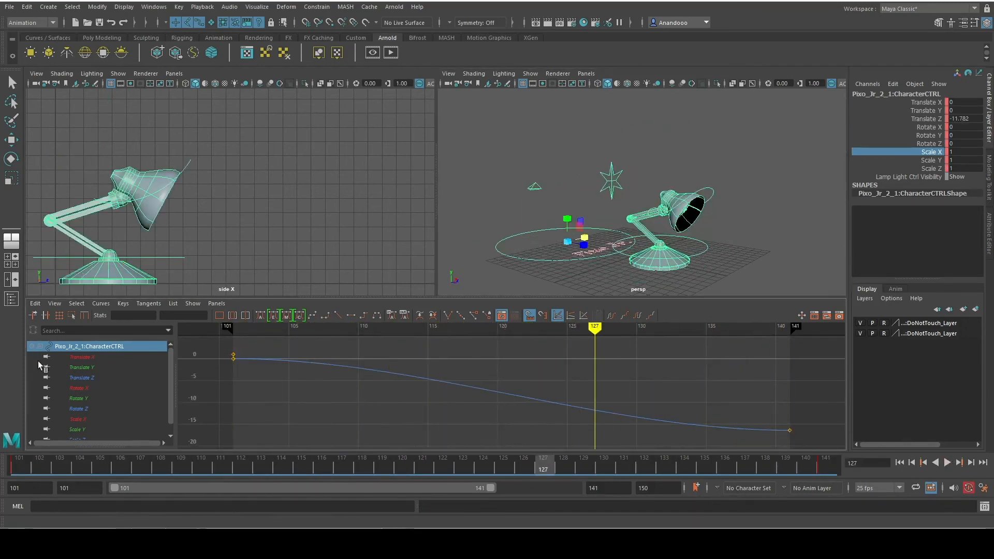
Isolate the character control's Translate Z curve and apply flat tangents to both of its keys.
left_click(88, 377)
key("f")
left_click_drag(215, 345, 823, 447)
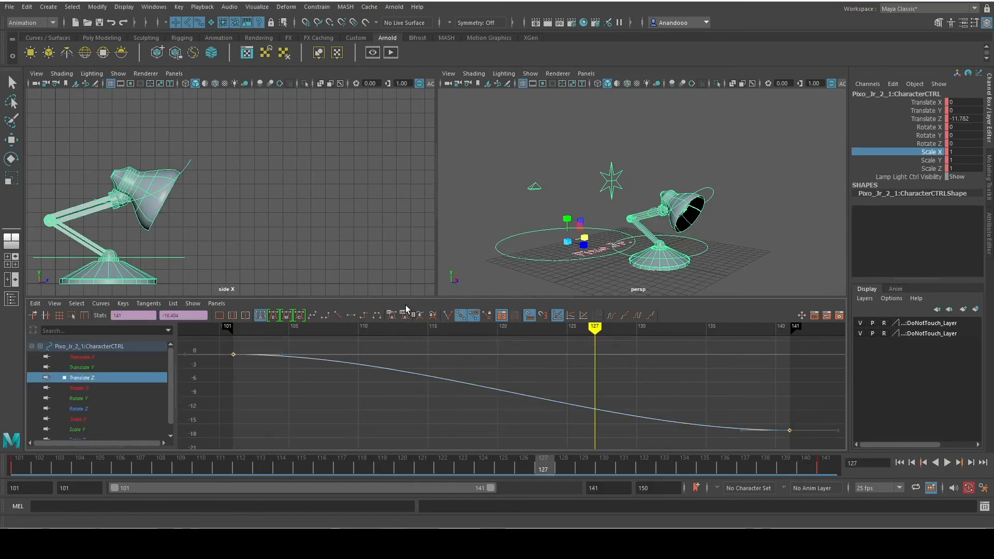
left_click(350, 316)
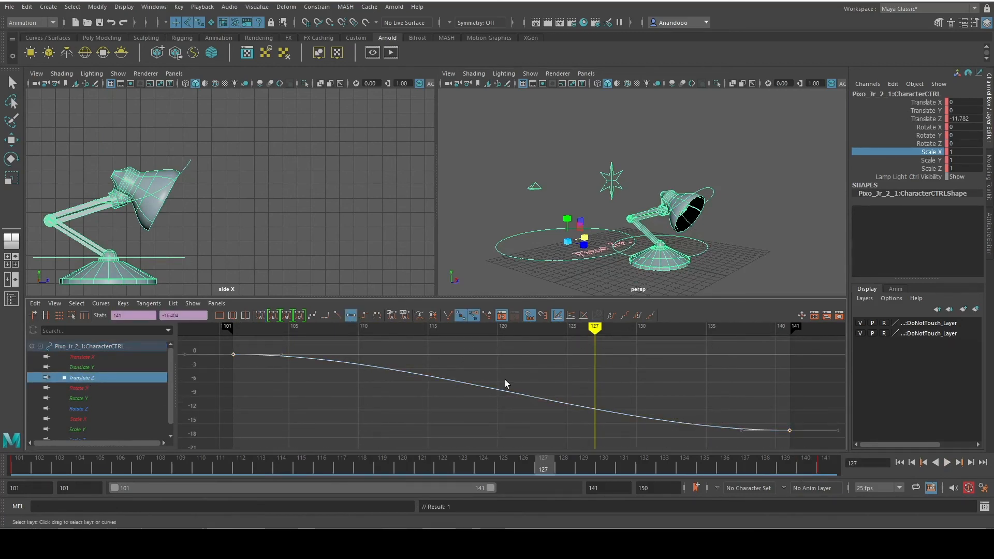
Try linear tangents on the character control's Translate Z keys and play the hop from frame 101.
left_click(338, 316)
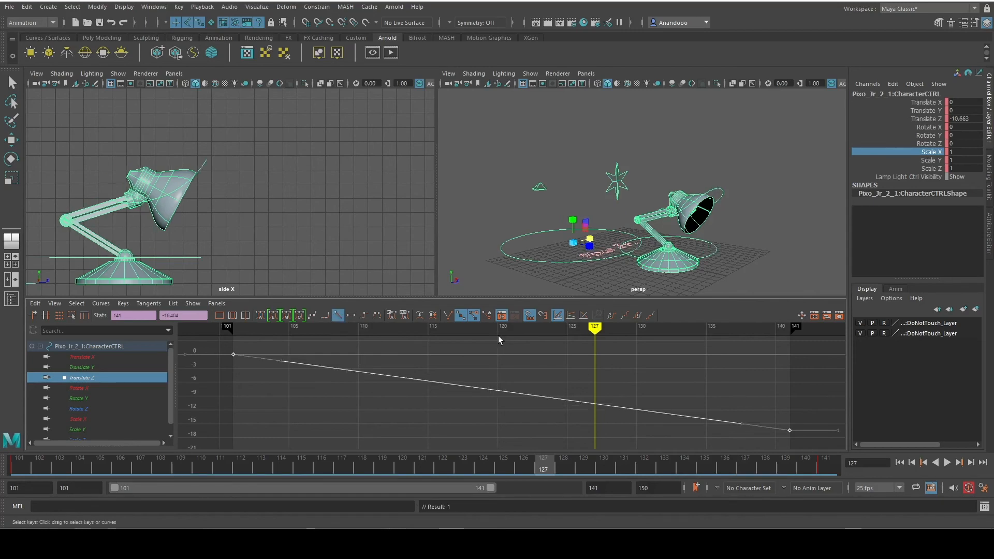
left_click(900, 462)
left_click(948, 463)
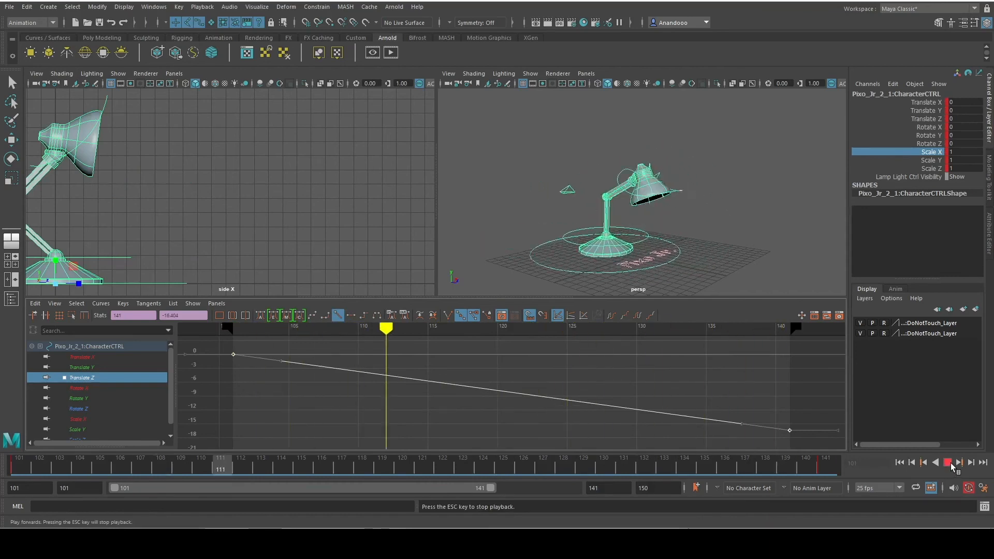
key("Escape")
left_click(899, 463)
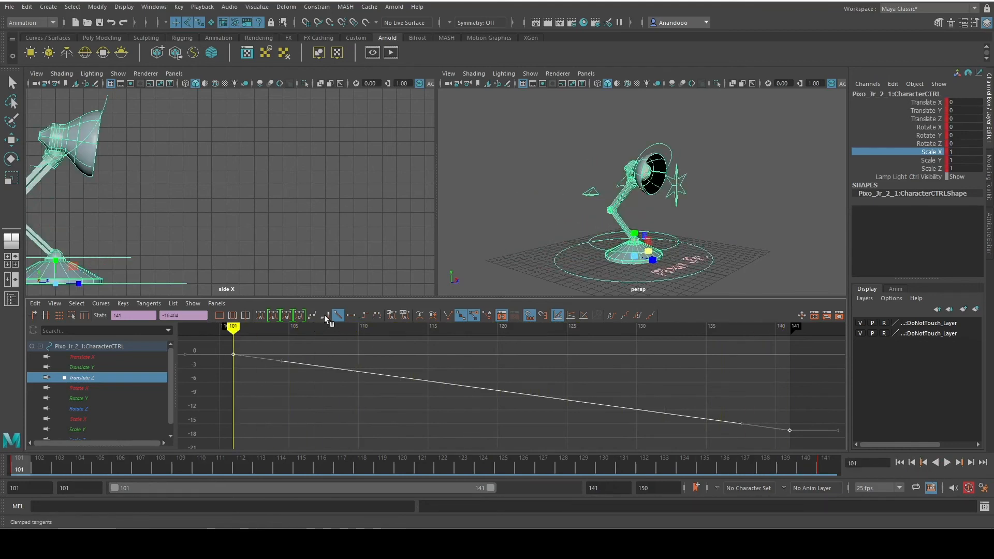
Undo the linear tangents on the character control's Translate Z curve.
key("ctrl+z")
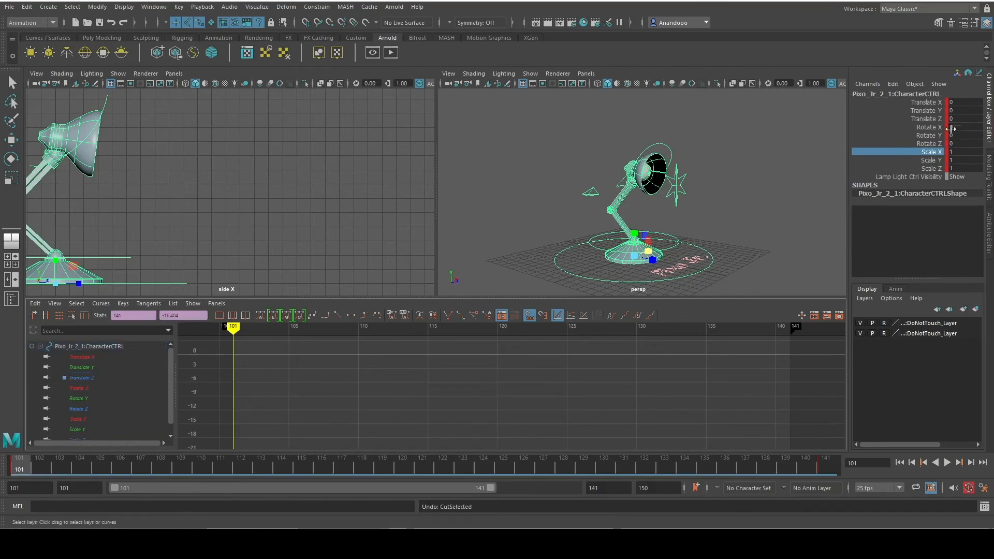
left_click_drag(153, 471, 850, 447)
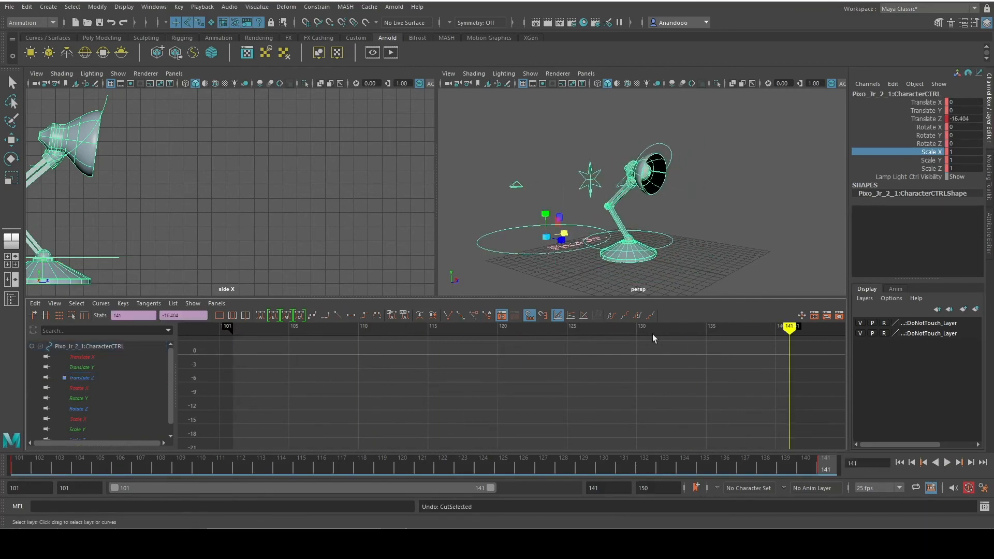
left_click(96, 377)
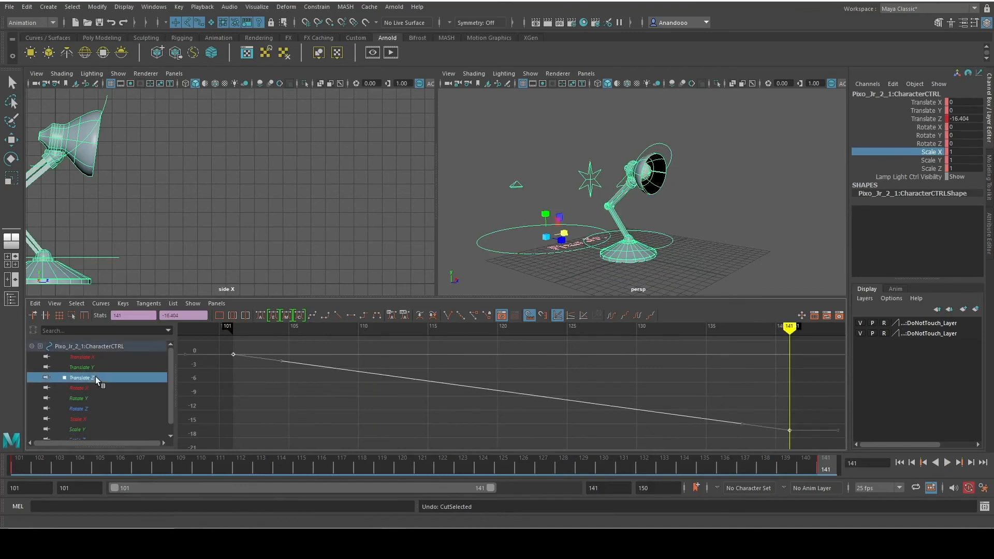
key("alt+v")
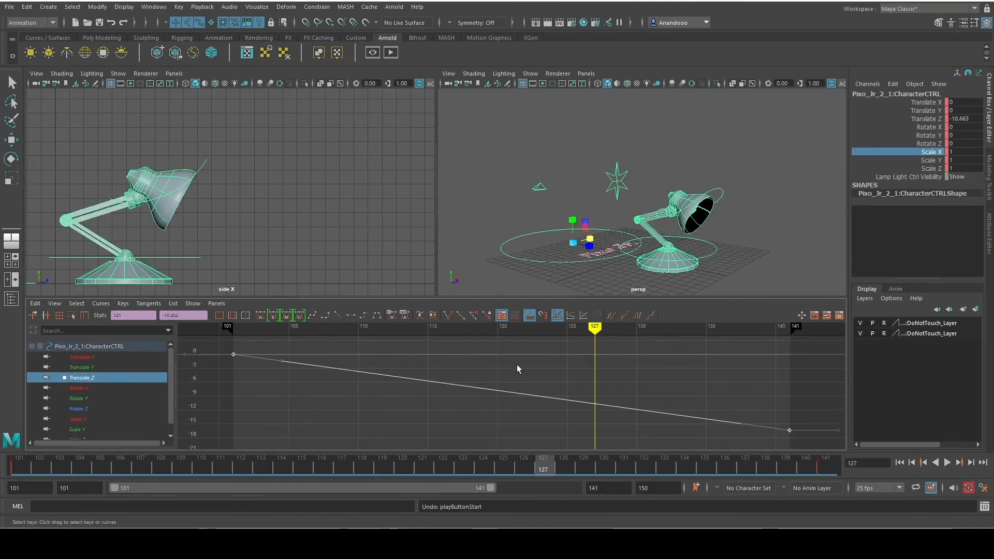
key("ctrl+z")
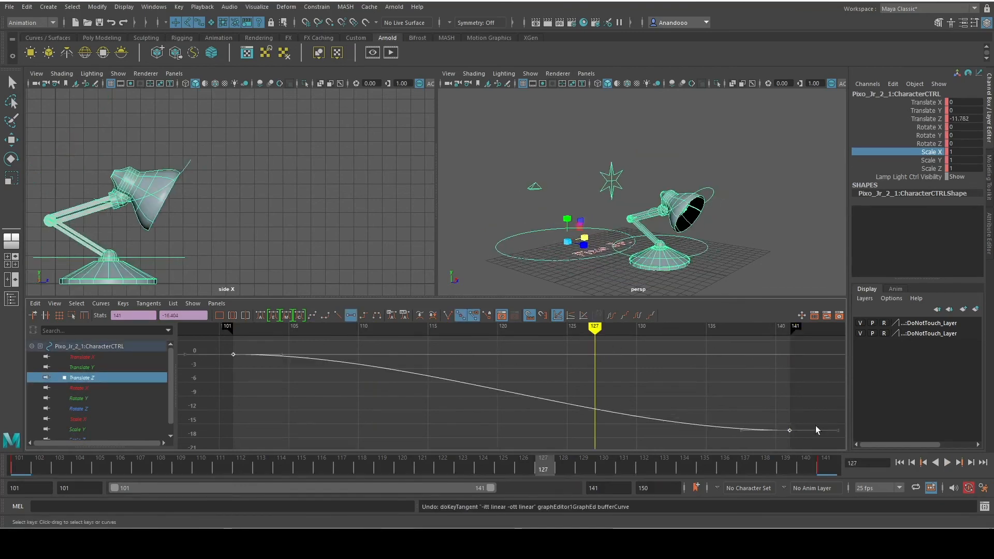
Play the hop from frame 101 to check how the lamp stays in place with flat tangents.
left_click(900, 462)
left_click(947, 463)
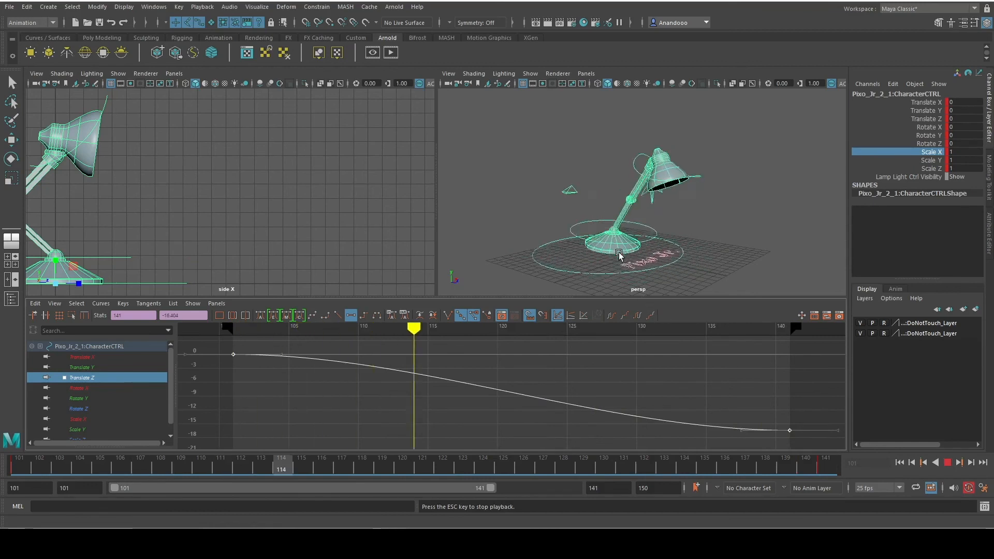
left_click(752, 422)
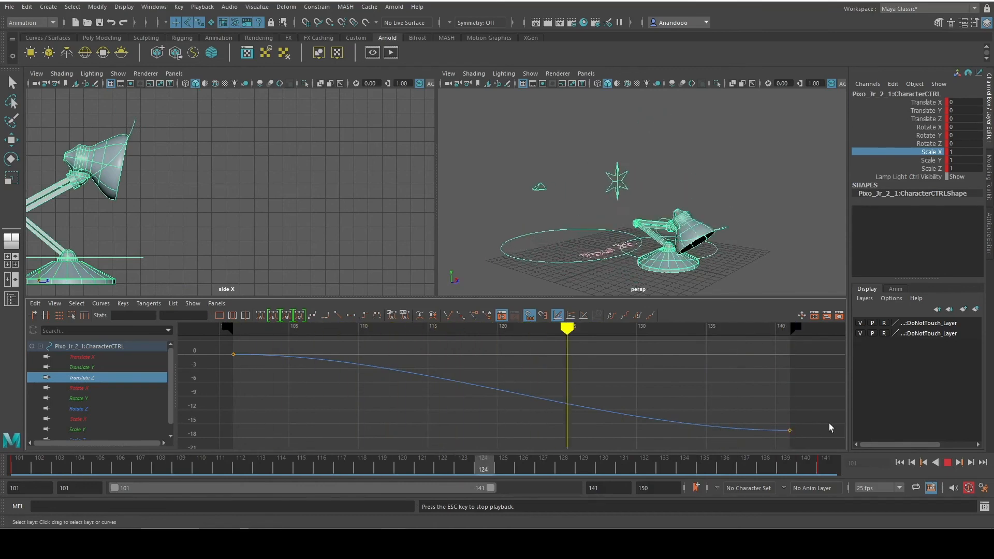
left_click(948, 463)
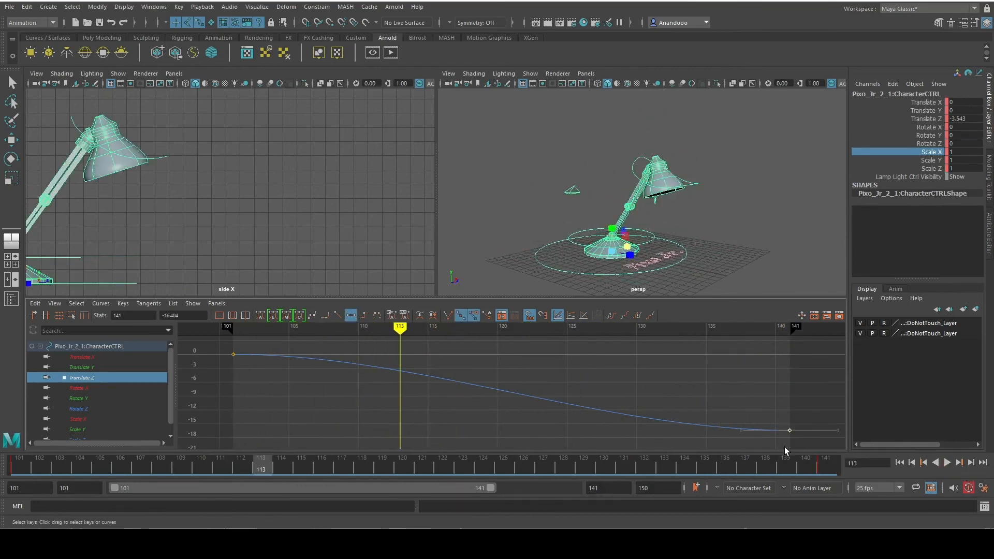
Break the tangents of the Translate Z keys at frames 141 and 101, raising the frame 141 key's incoming handle by about 1.45.
mouse_move(742, 431)
left_mouse_down()
mouse_move(744, 423)
mouse_move(745, 433)
left_mouse_up()
key("ctrl+z")
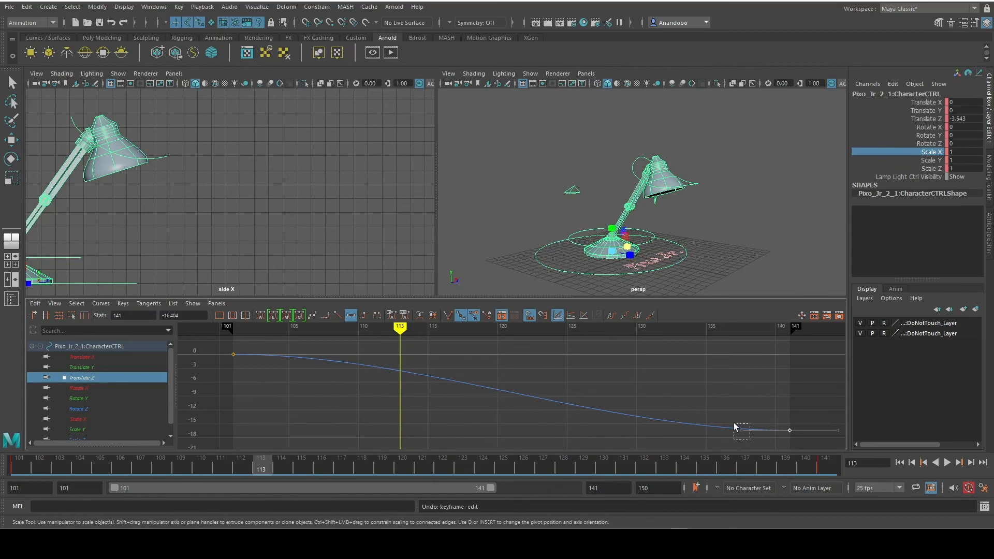
right_click(747, 430)
left_click(788, 473)
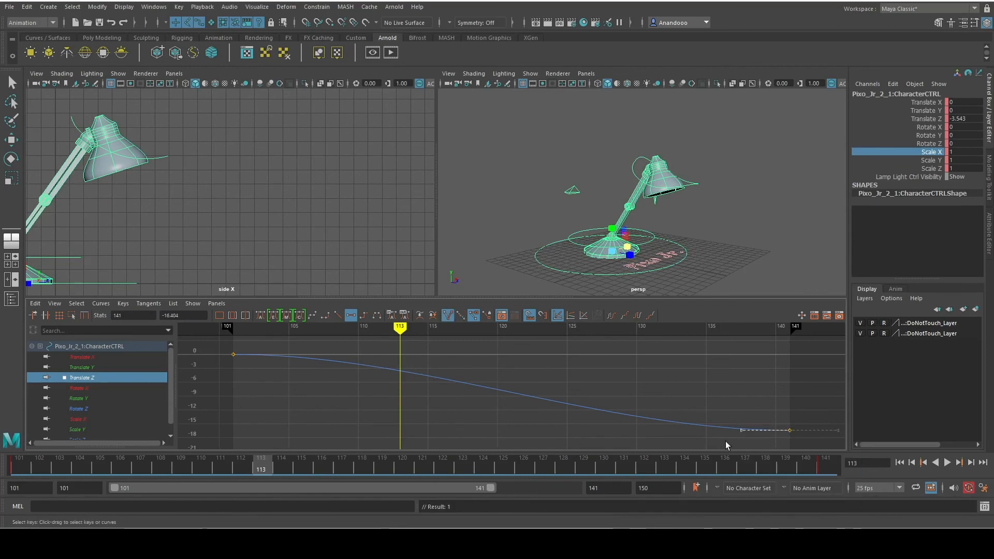
left_click_drag(740, 430, 742, 424)
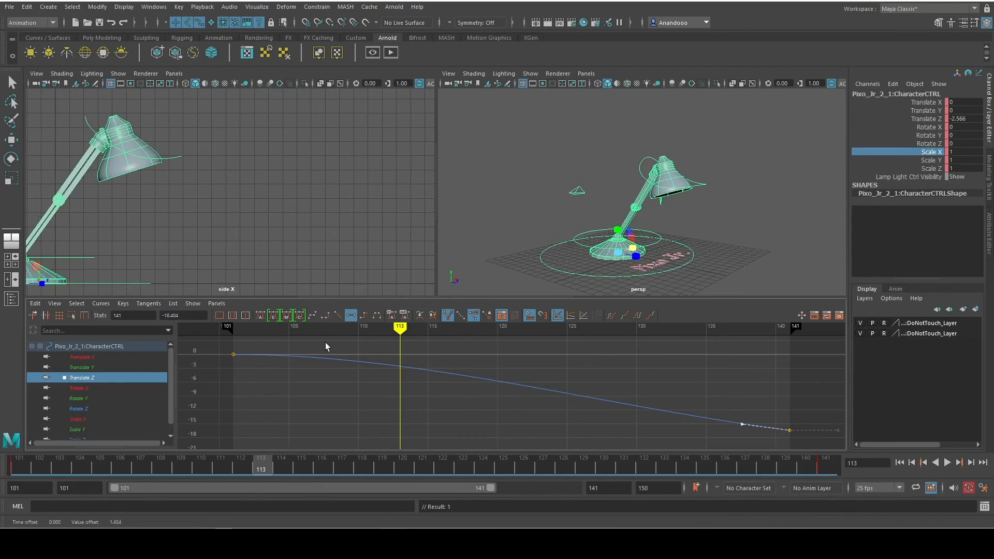
right_click(259, 355)
left_click(298, 399)
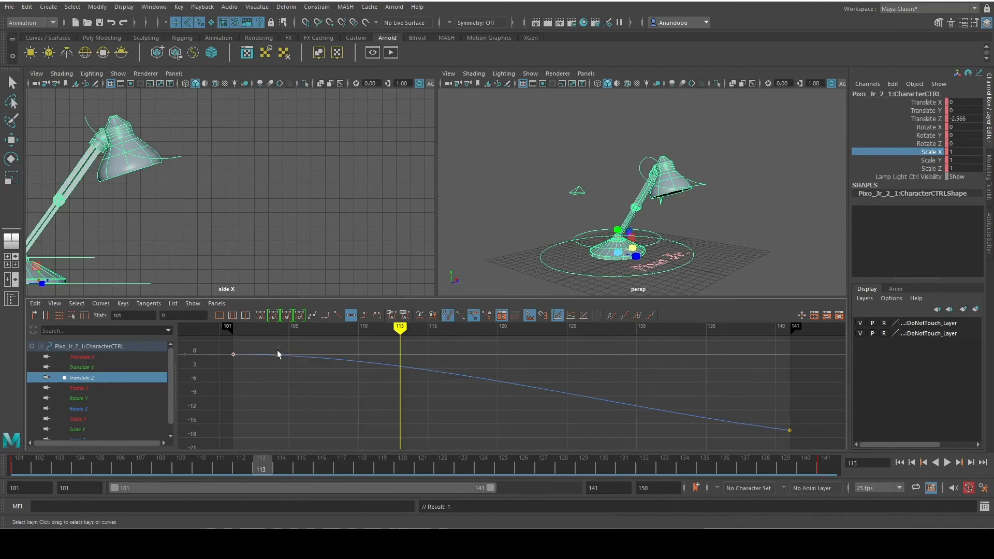
Try lowering the outgoing handle of the Translate Z key at frame 101, play the hop, and undo the handle change.
mouse_move(280, 356)
left_mouse_down()
mouse_move(287, 381)
mouse_move(289, 370)
left_mouse_up()
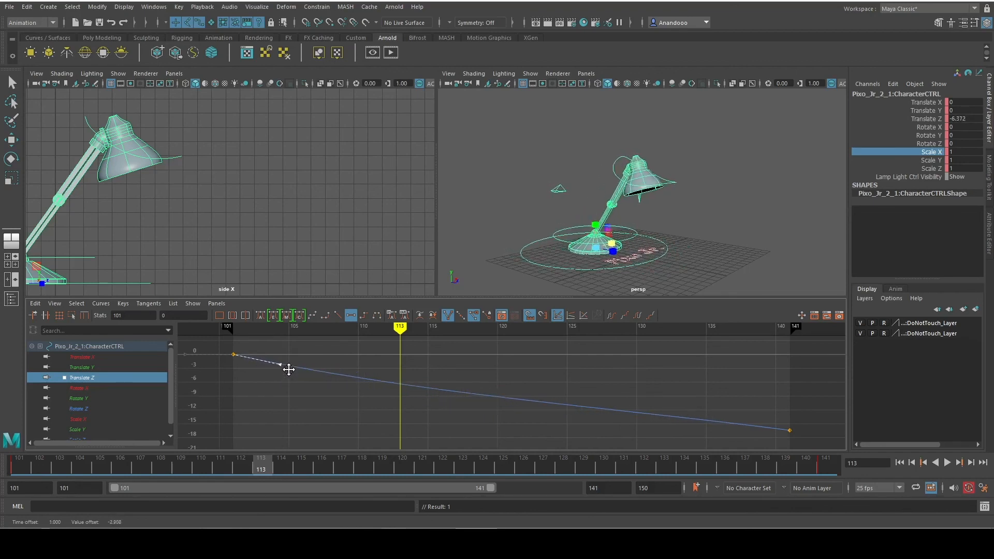
key("alt+v")
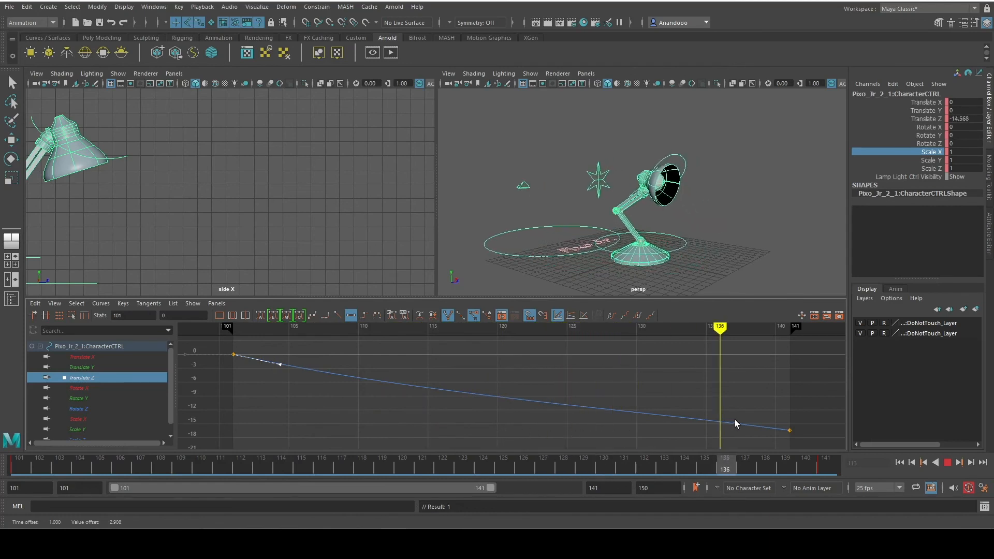
key("Escape")
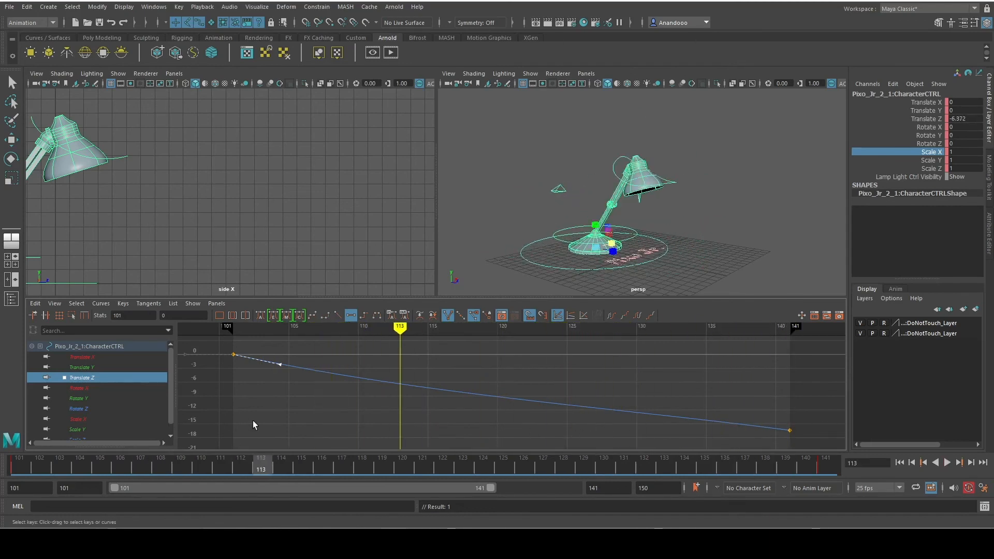
key("ctrl+z")
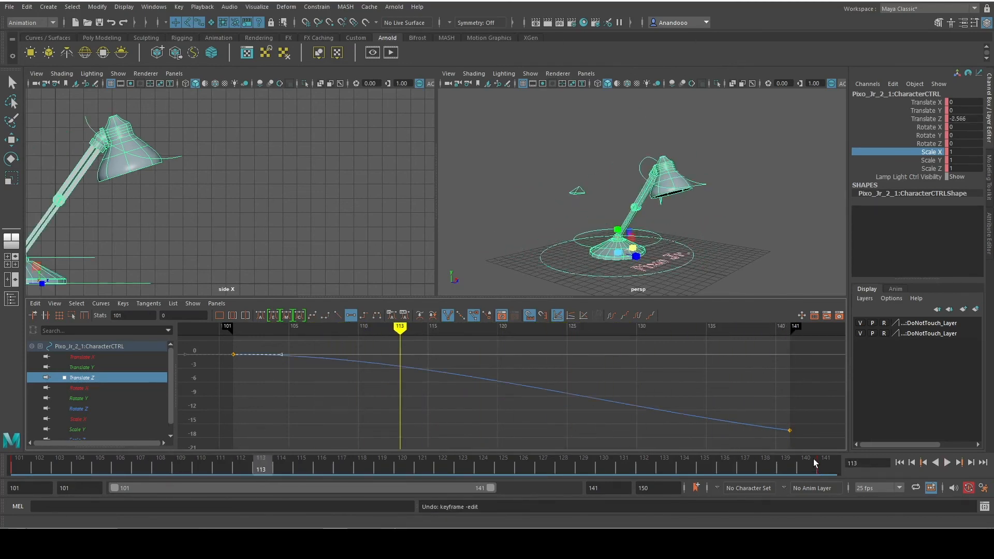
Key the character control's Translate Z at 0 on frame 113 and at -16.404 on frame 123.
left_click(766, 421)
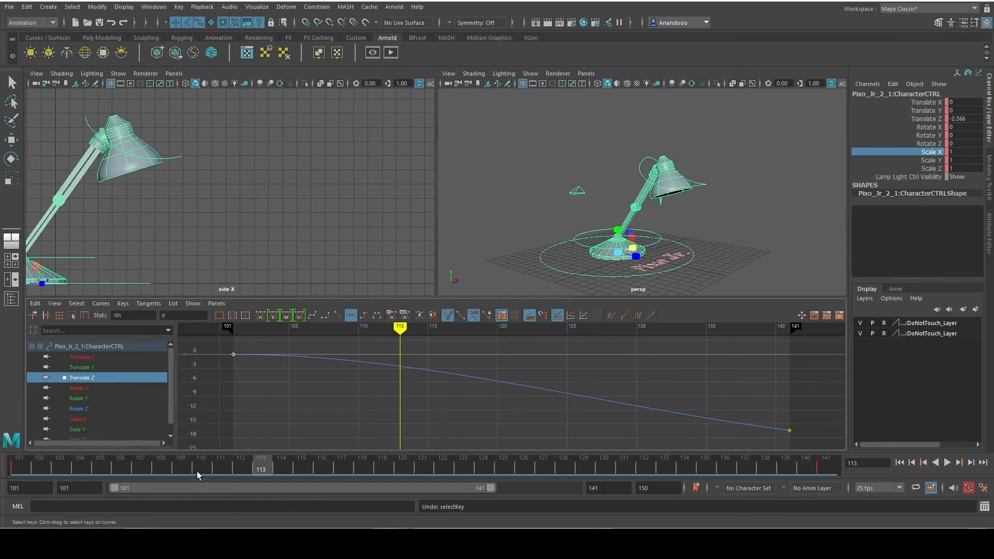
mouse_move(267, 466)
left_mouse_down()
mouse_move(451, 450)
mouse_move(334, 471)
mouse_move(261, 468)
left_mouse_up()
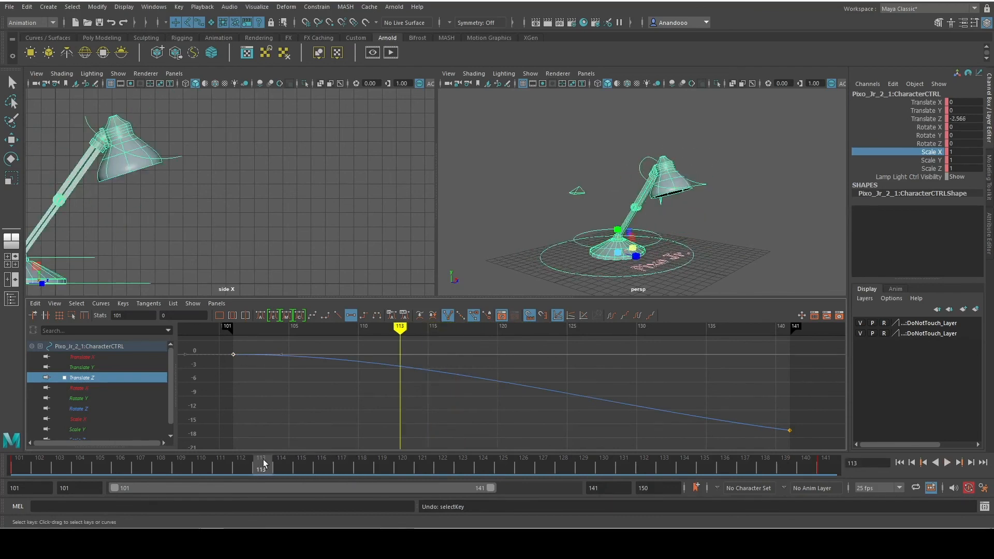
double_click(963, 118)
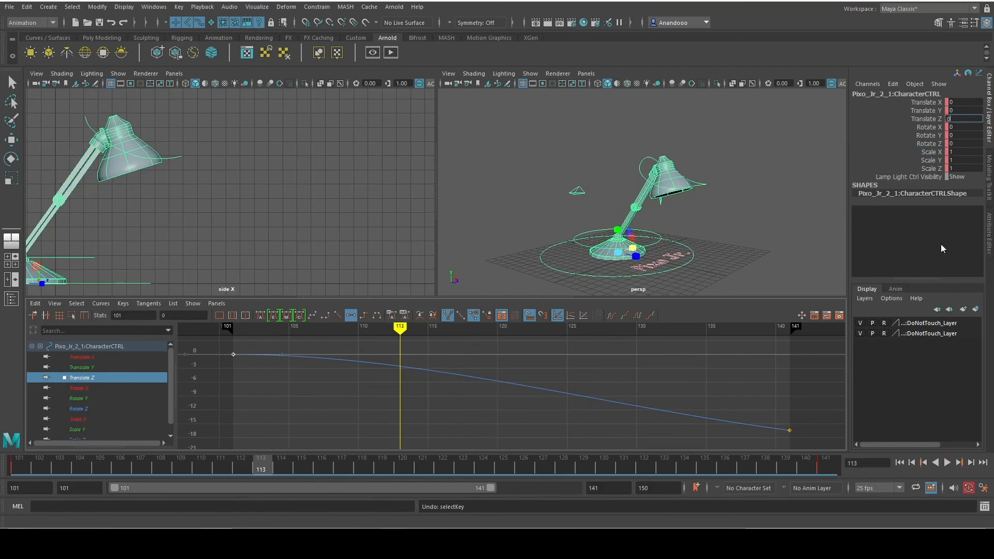
key("Return")
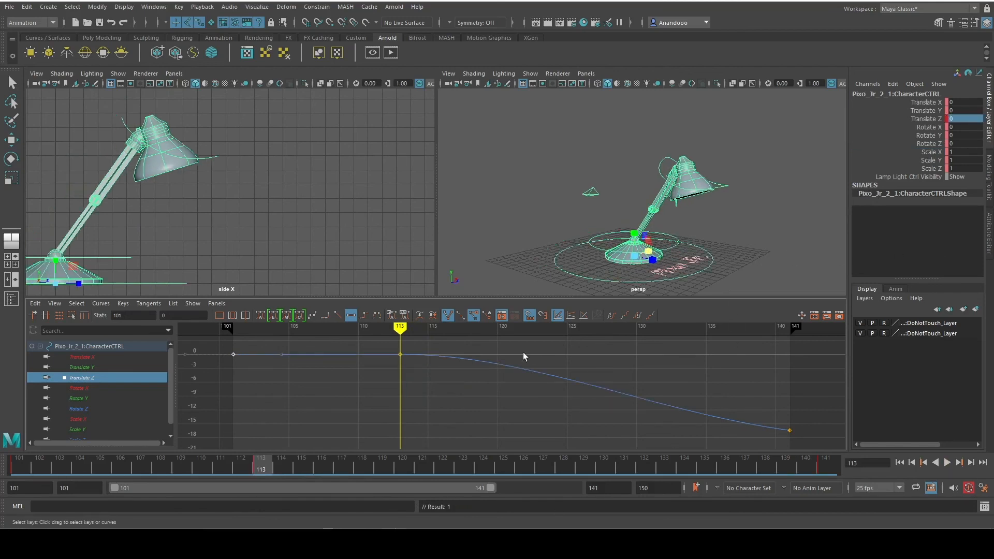
mouse_move(575, 327)
left_mouse_down()
mouse_move(659, 327)
mouse_move(512, 328)
mouse_move(537, 332)
left_mouse_up()
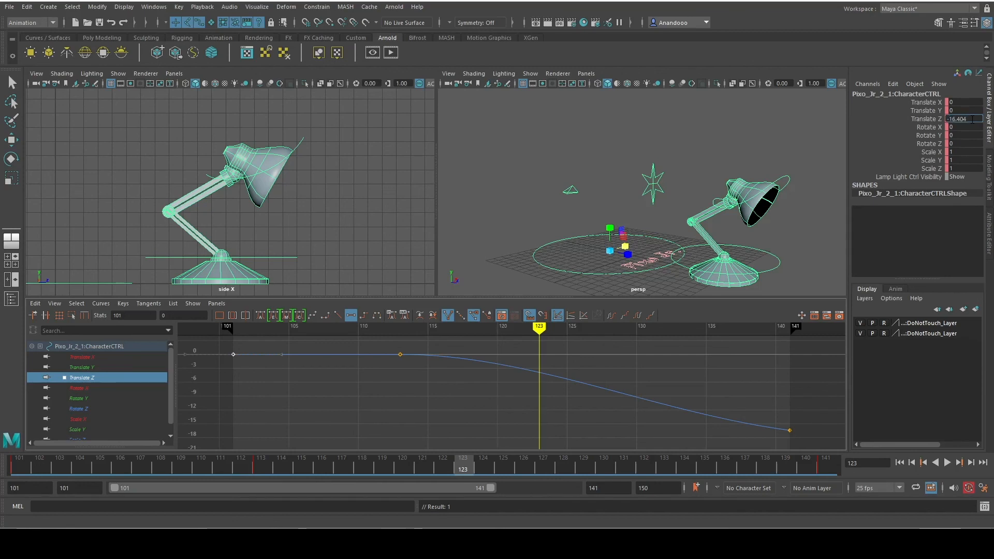
key("Return")
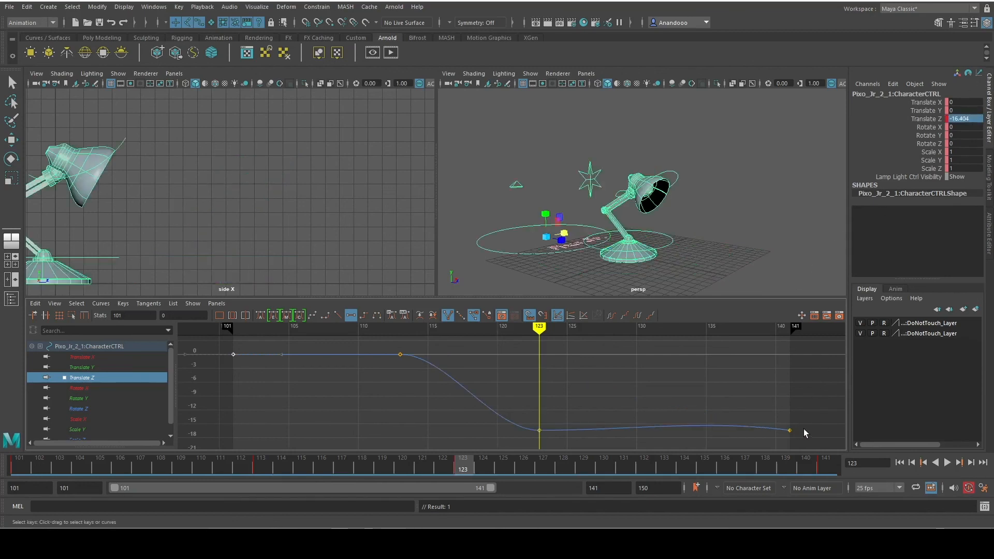
Lower the incoming handle of the Translate Z key at frame 141 until it lies flat.
left_click(789, 431)
key("w")
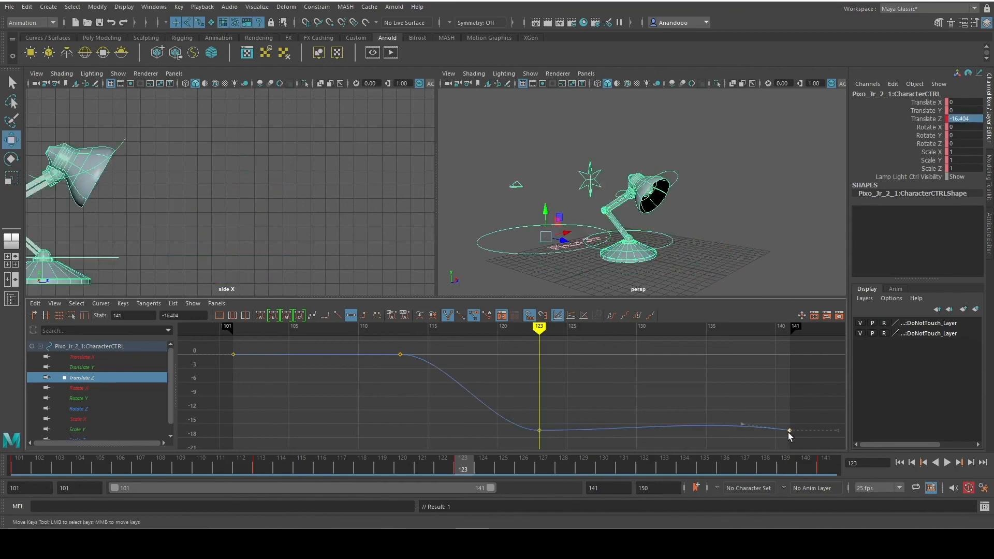
left_click(750, 427)
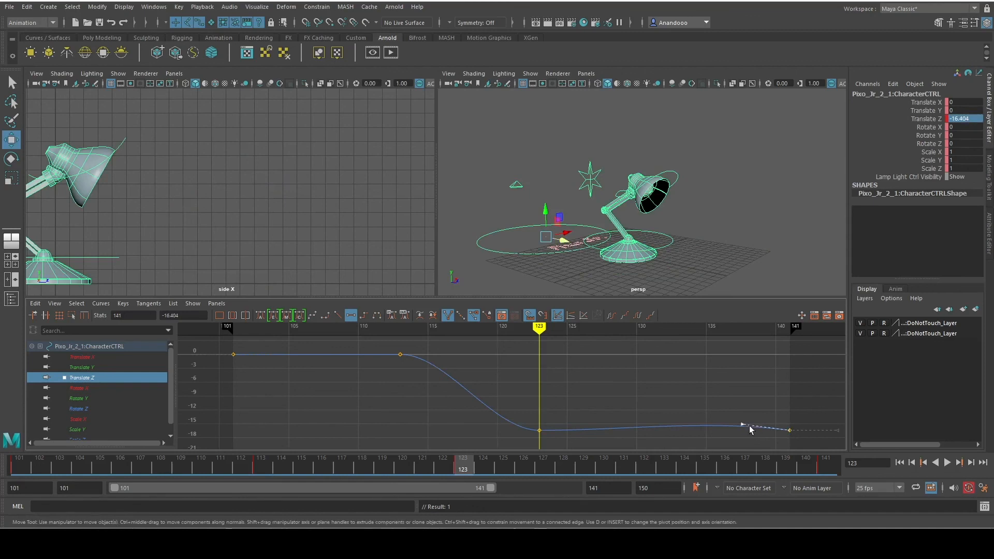
middle_click_drag(750, 425, 749, 433)
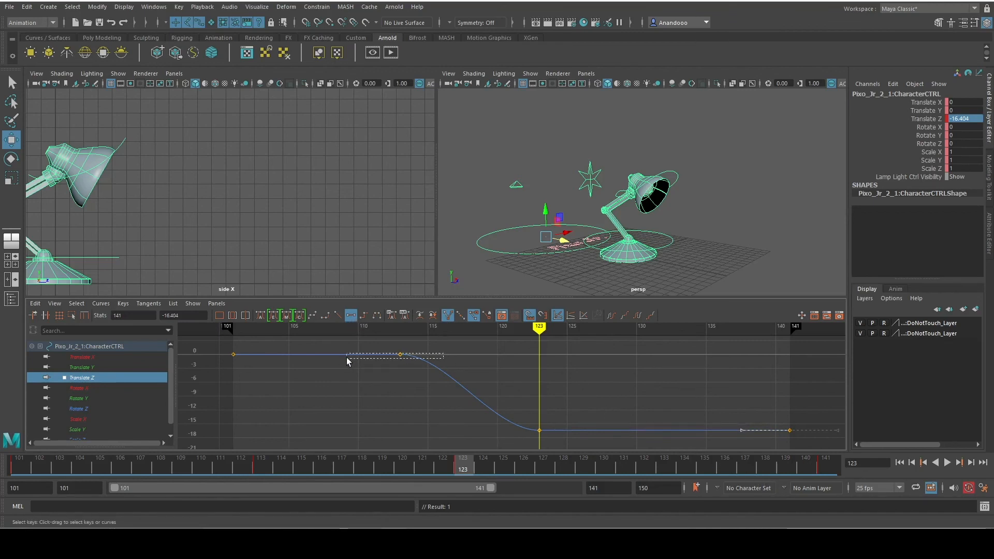
Select the Translate Z key at frame 113 and play the hop to check the held start and end positions.
mouse_move(427, 351)
left_mouse_down()
mouse_move(384, 356)
mouse_move(610, 371)
mouse_move(358, 362)
left_mouse_up()
left_click(949, 461)
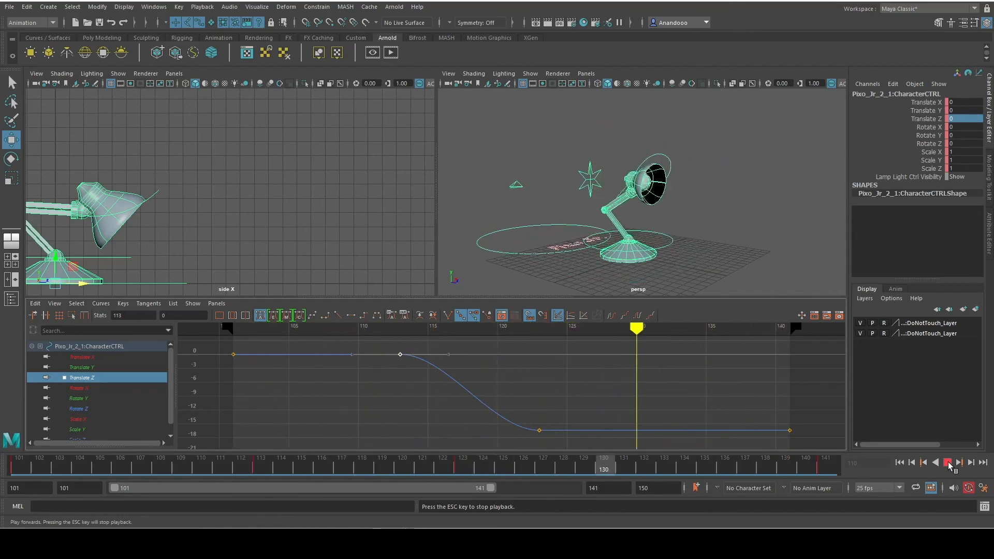
left_click(947, 463)
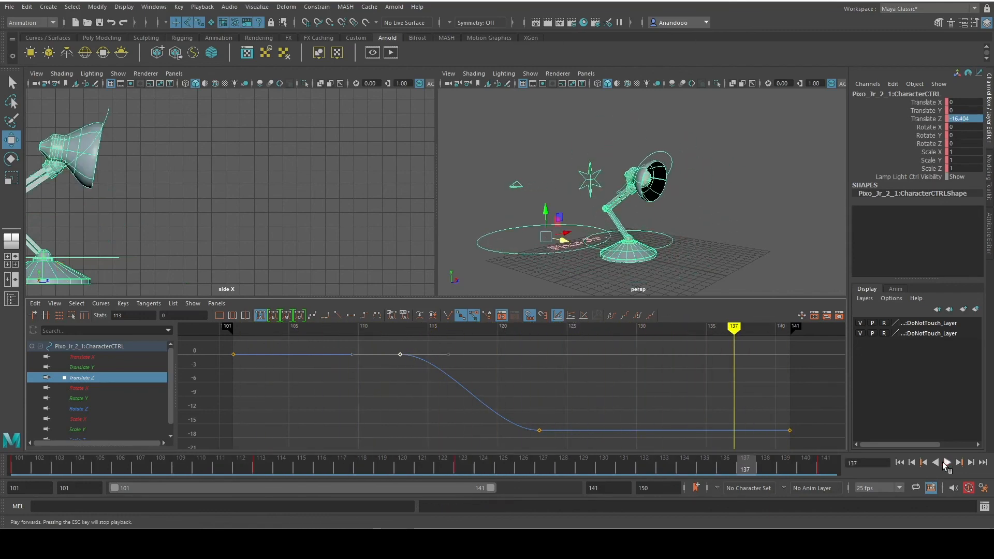
Try retiming the two middle Translate Z keys to frames 108 and 128, and play the hop.
left_click_drag(539, 430, 678, 430)
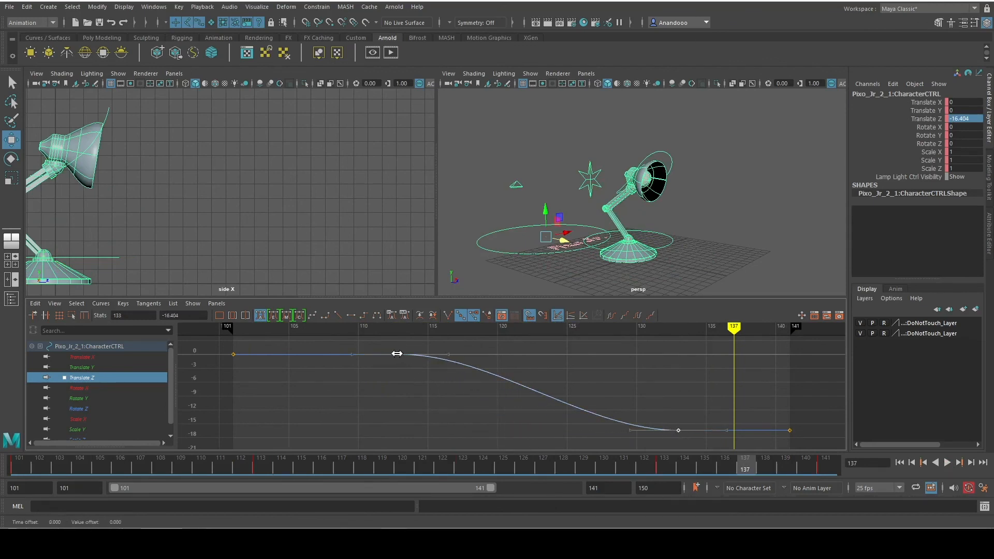
left_click_drag(397, 353, 334, 354)
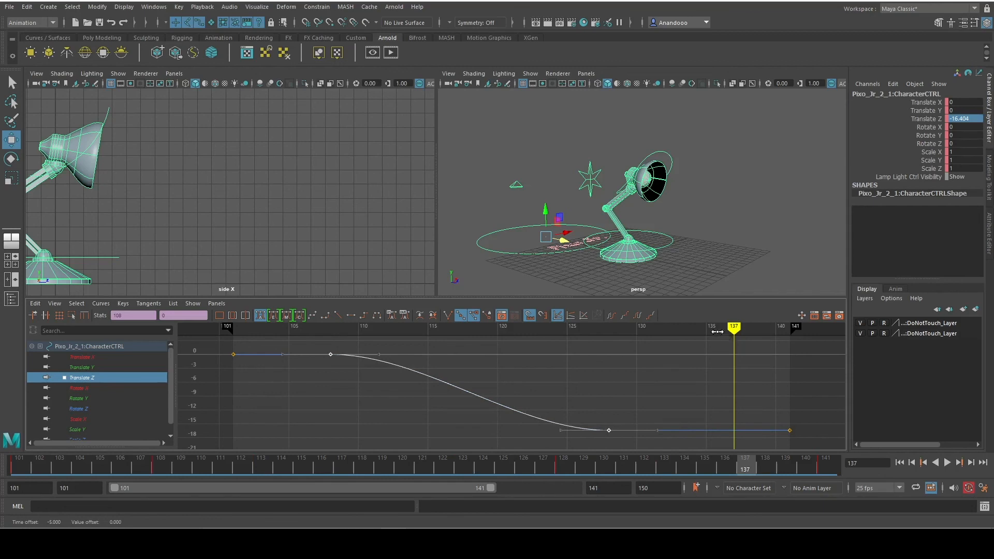
left_click_drag(717, 332, 299, 325)
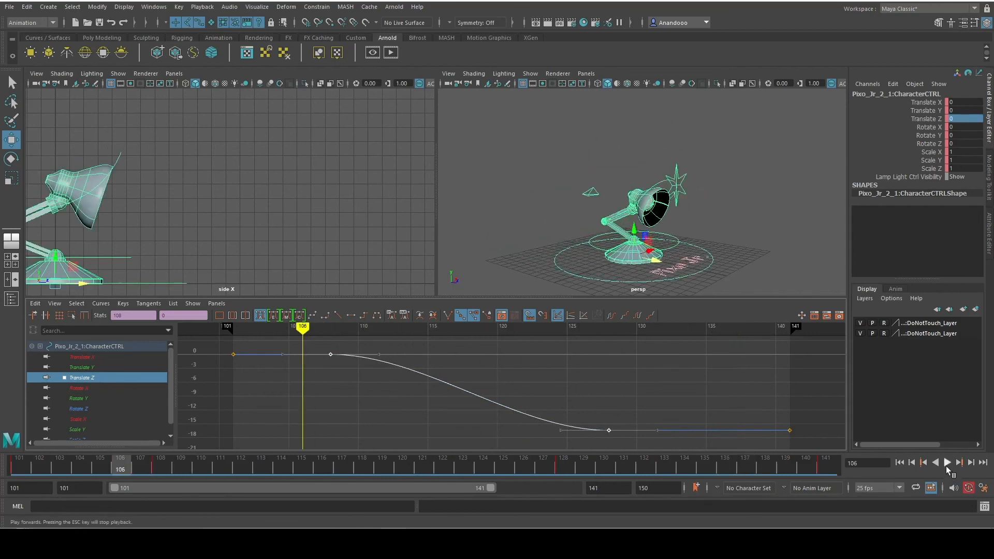
left_click(946, 465)
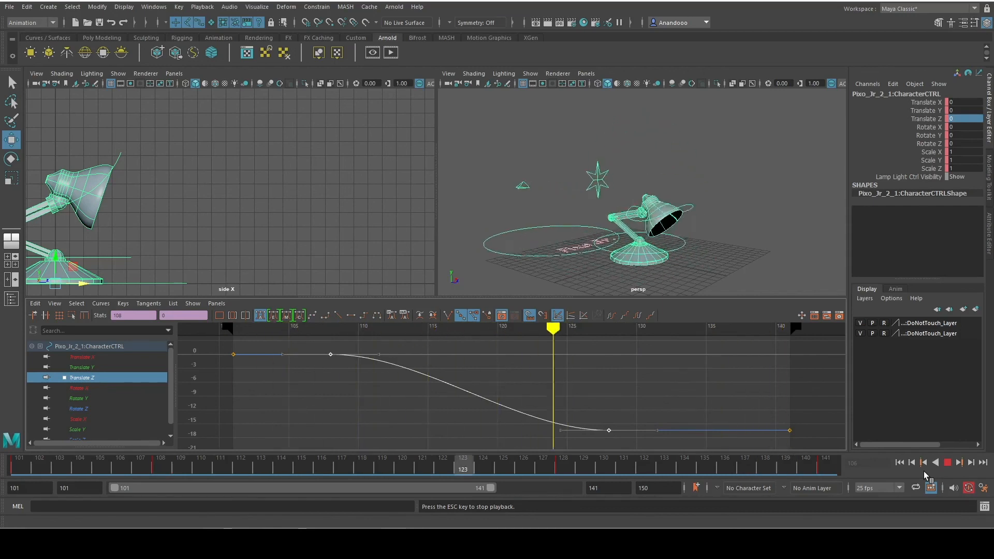
Delete the Translate Z keys at frames 108 and 128 and scrub through the hop.
left_click(612, 430)
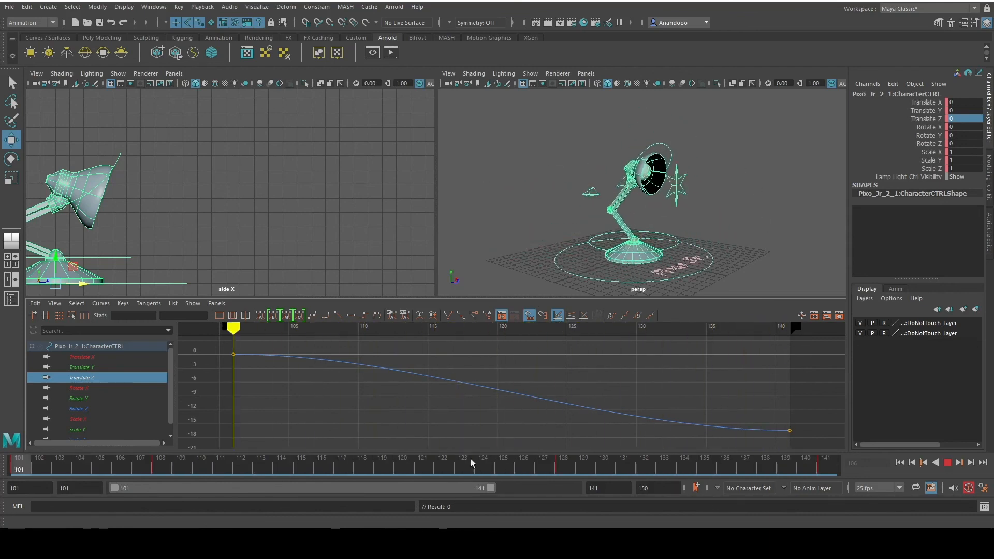
left_click_drag(470, 458, 308, 465)
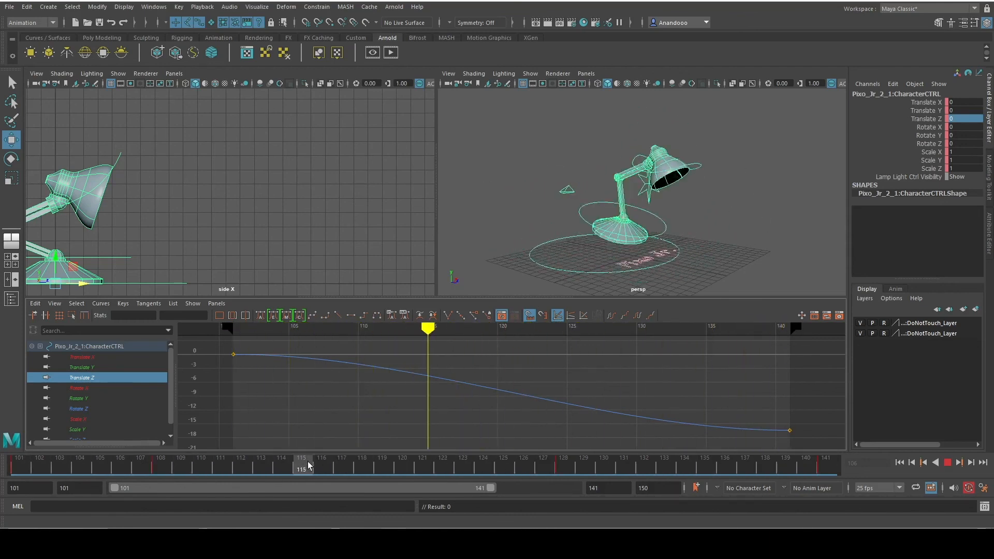
Play the hop with only the start and end Translate Z keys, stop playback, and return to frame 101.
key("alt+v")
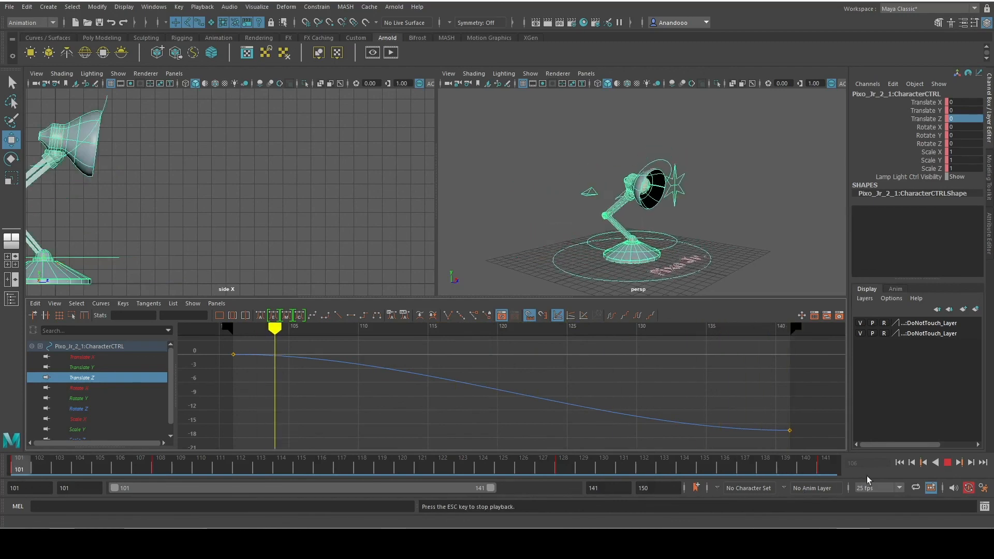
left_click(950, 464)
left_click_drag(611, 467, 58, 457)
left_click(21, 466)
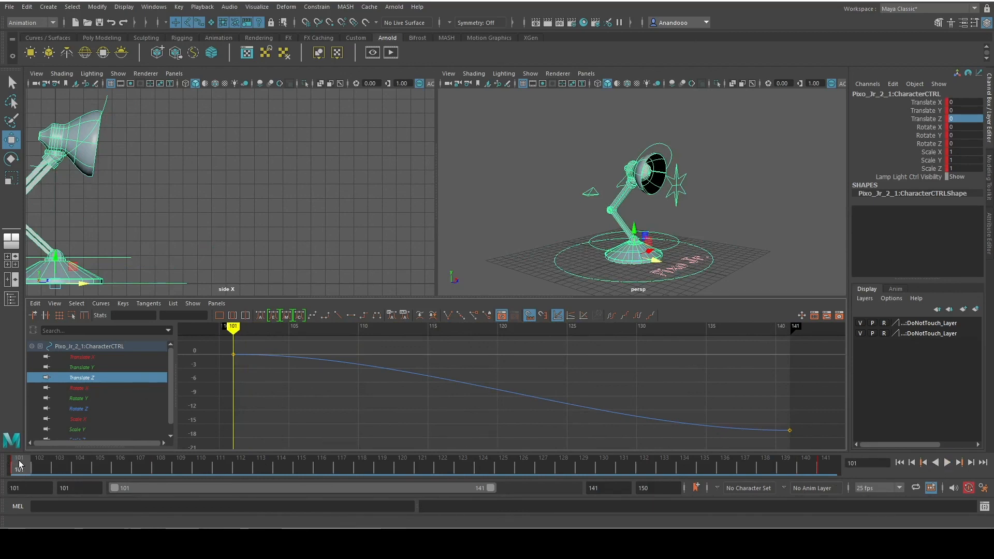
mouse_move(19, 464)
left_mouse_down()
mouse_move(334, 468)
mouse_move(821, 452)
mouse_move(4, 468)
left_mouse_up()
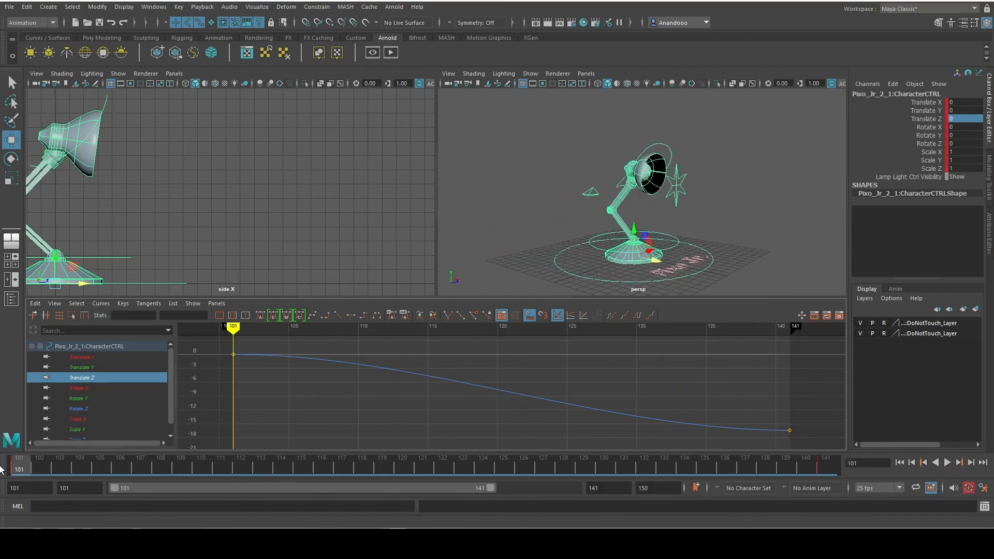